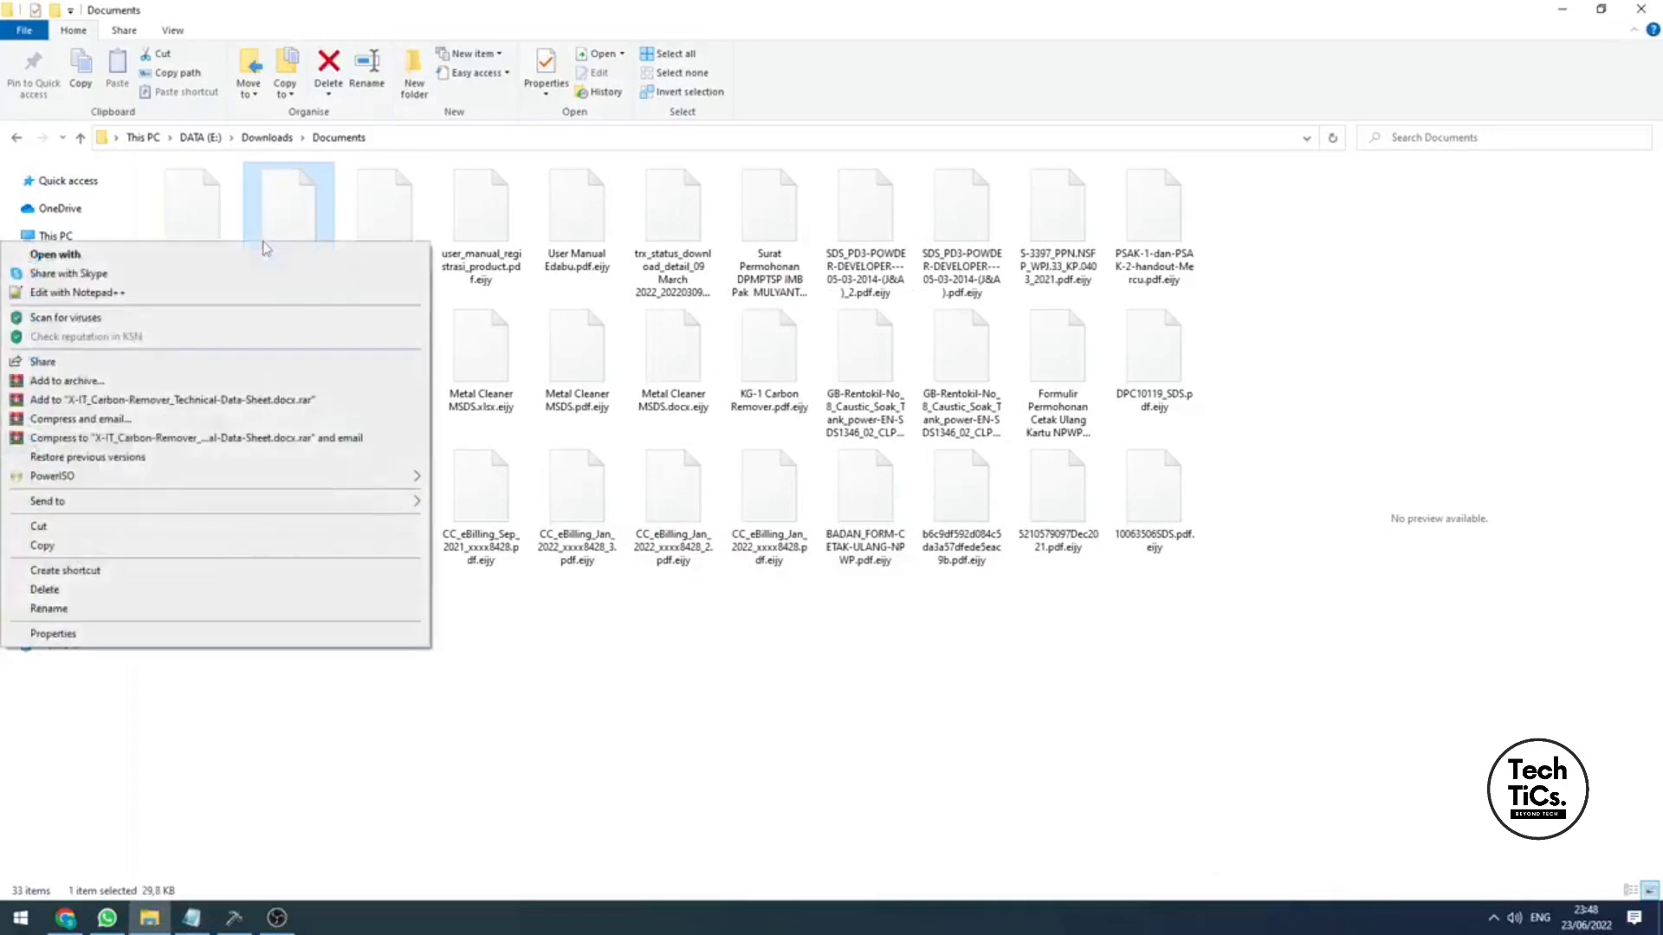
# Try to open the encrypted .eijy files at the start of the Documents folder, including what-affects-audit-delay-in-indonesia.pdf.eijy.
pyautogui.click(265, 253)
pyautogui.click(401, 230)
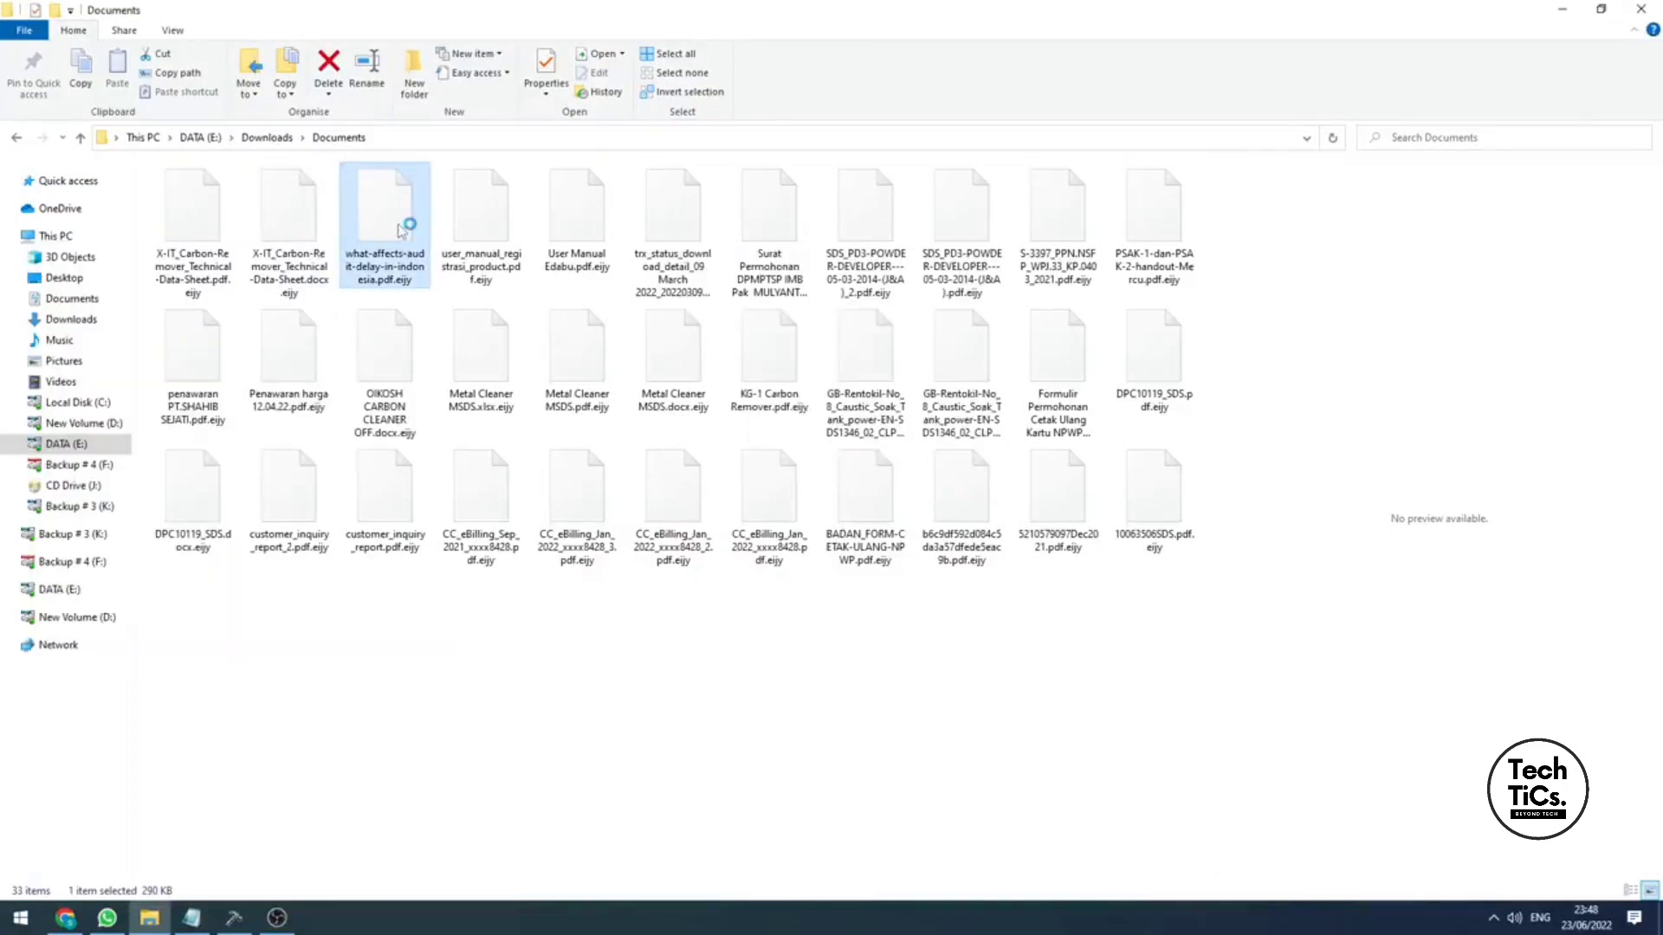
pyautogui.press('Escape')
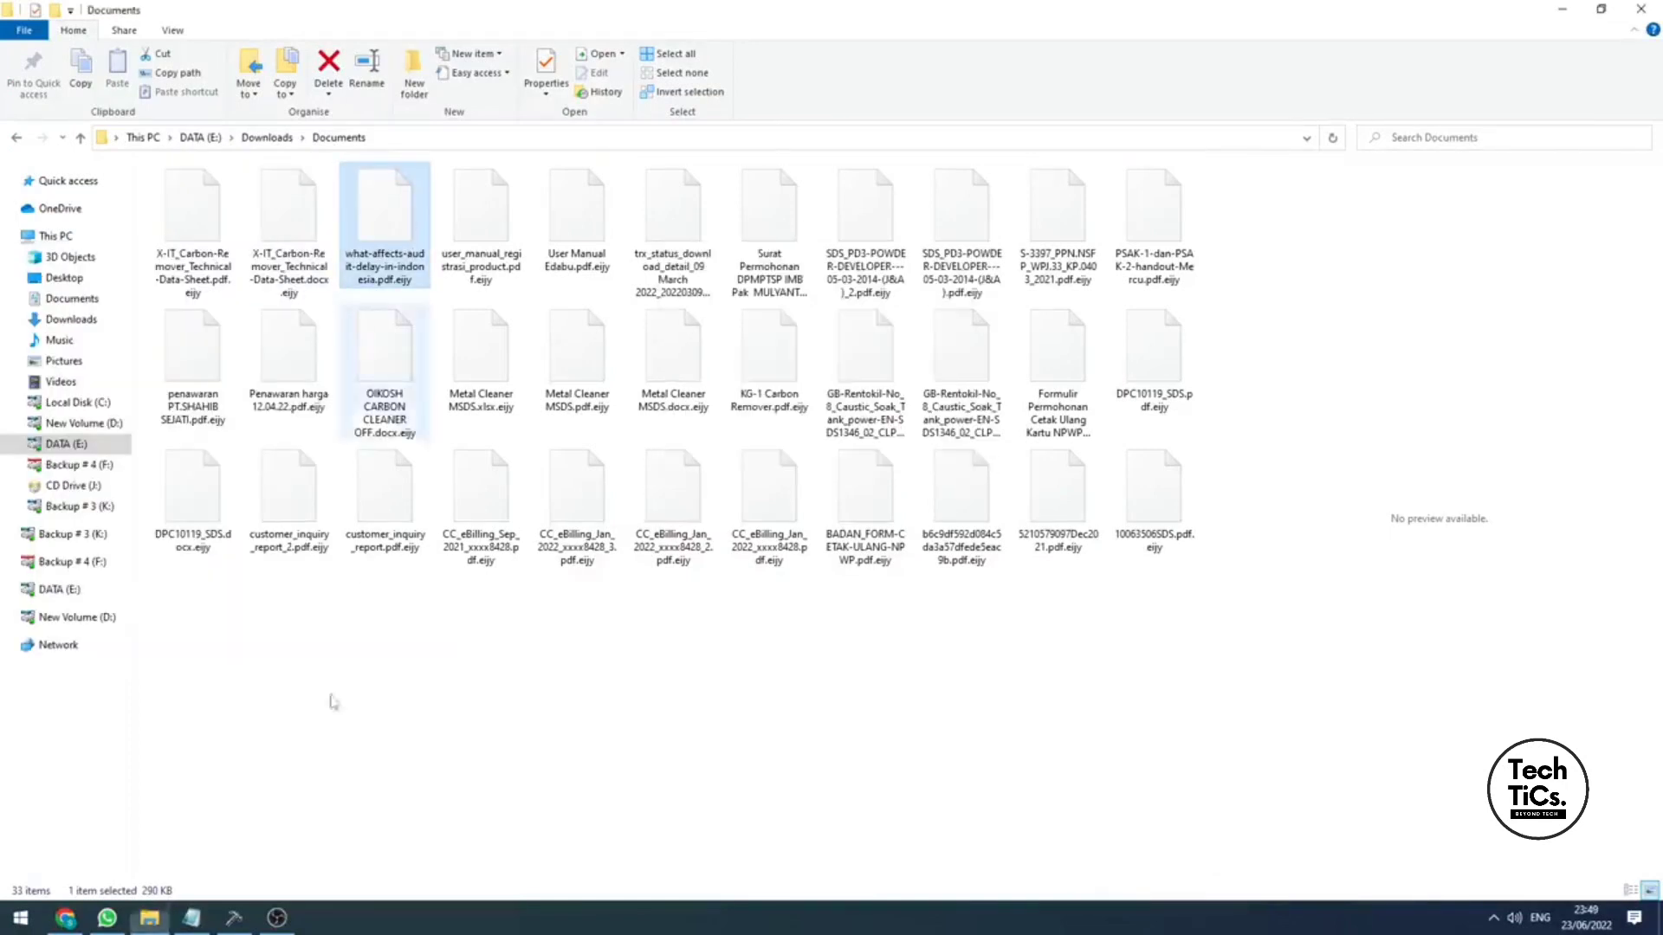
# Switch to the Decryption tool and decrypt the Documents folder inside Downloads on DATA (E:).
pyautogui.click(242, 918)
pyautogui.click(1199, 738)
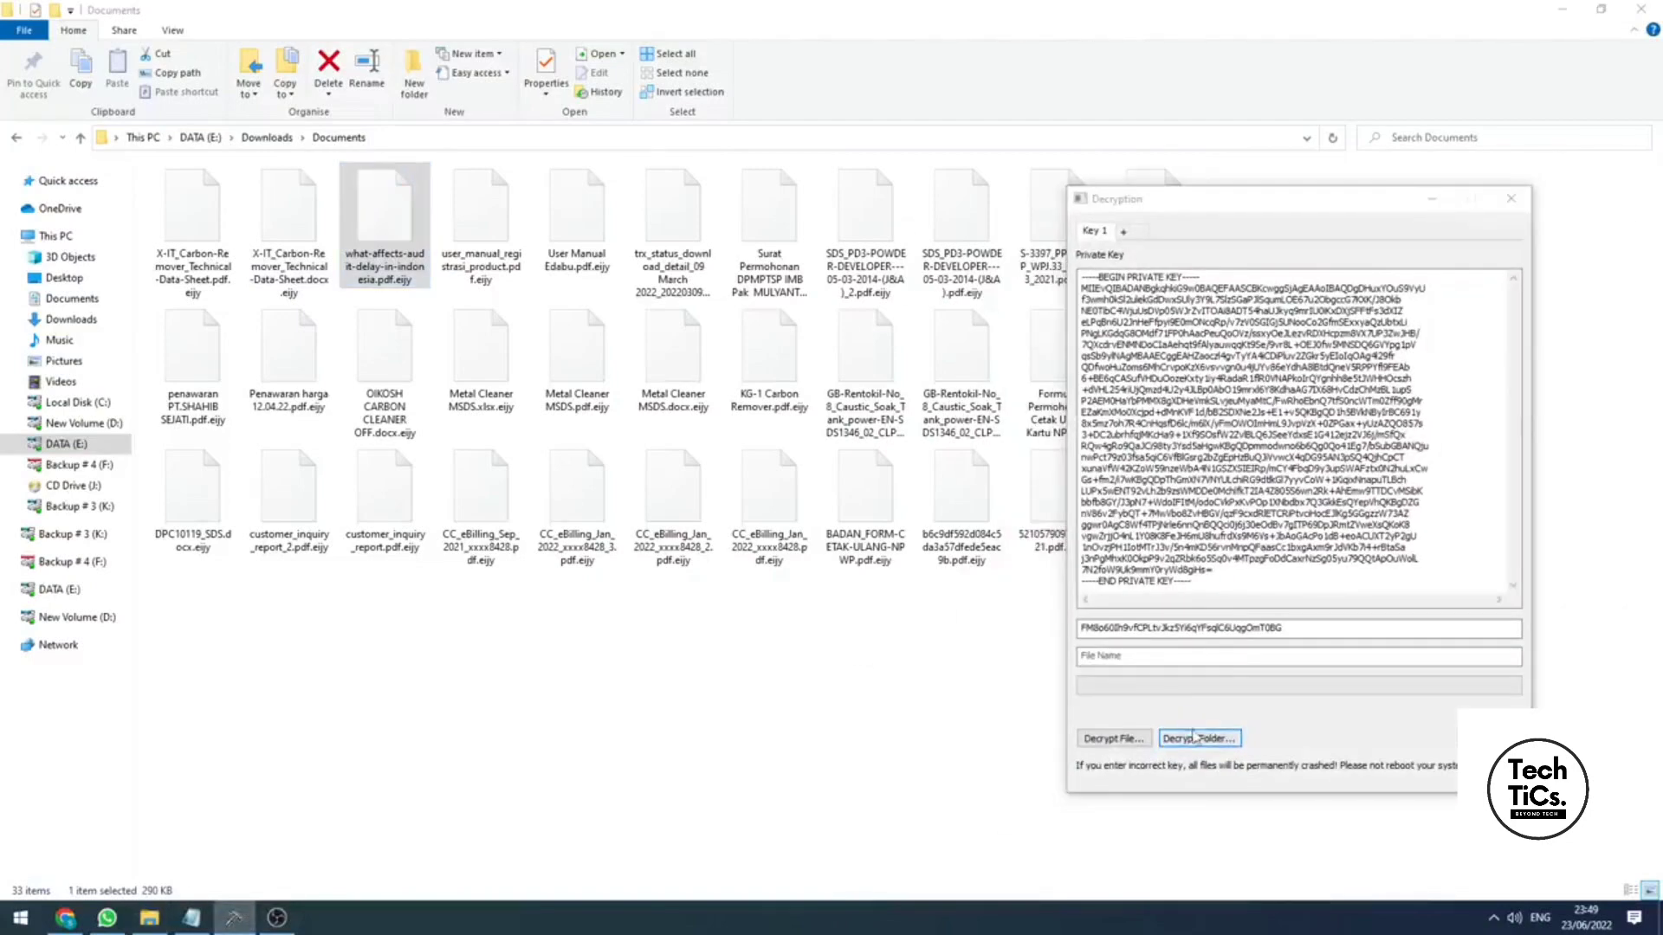
pyautogui.click(1030, 257)
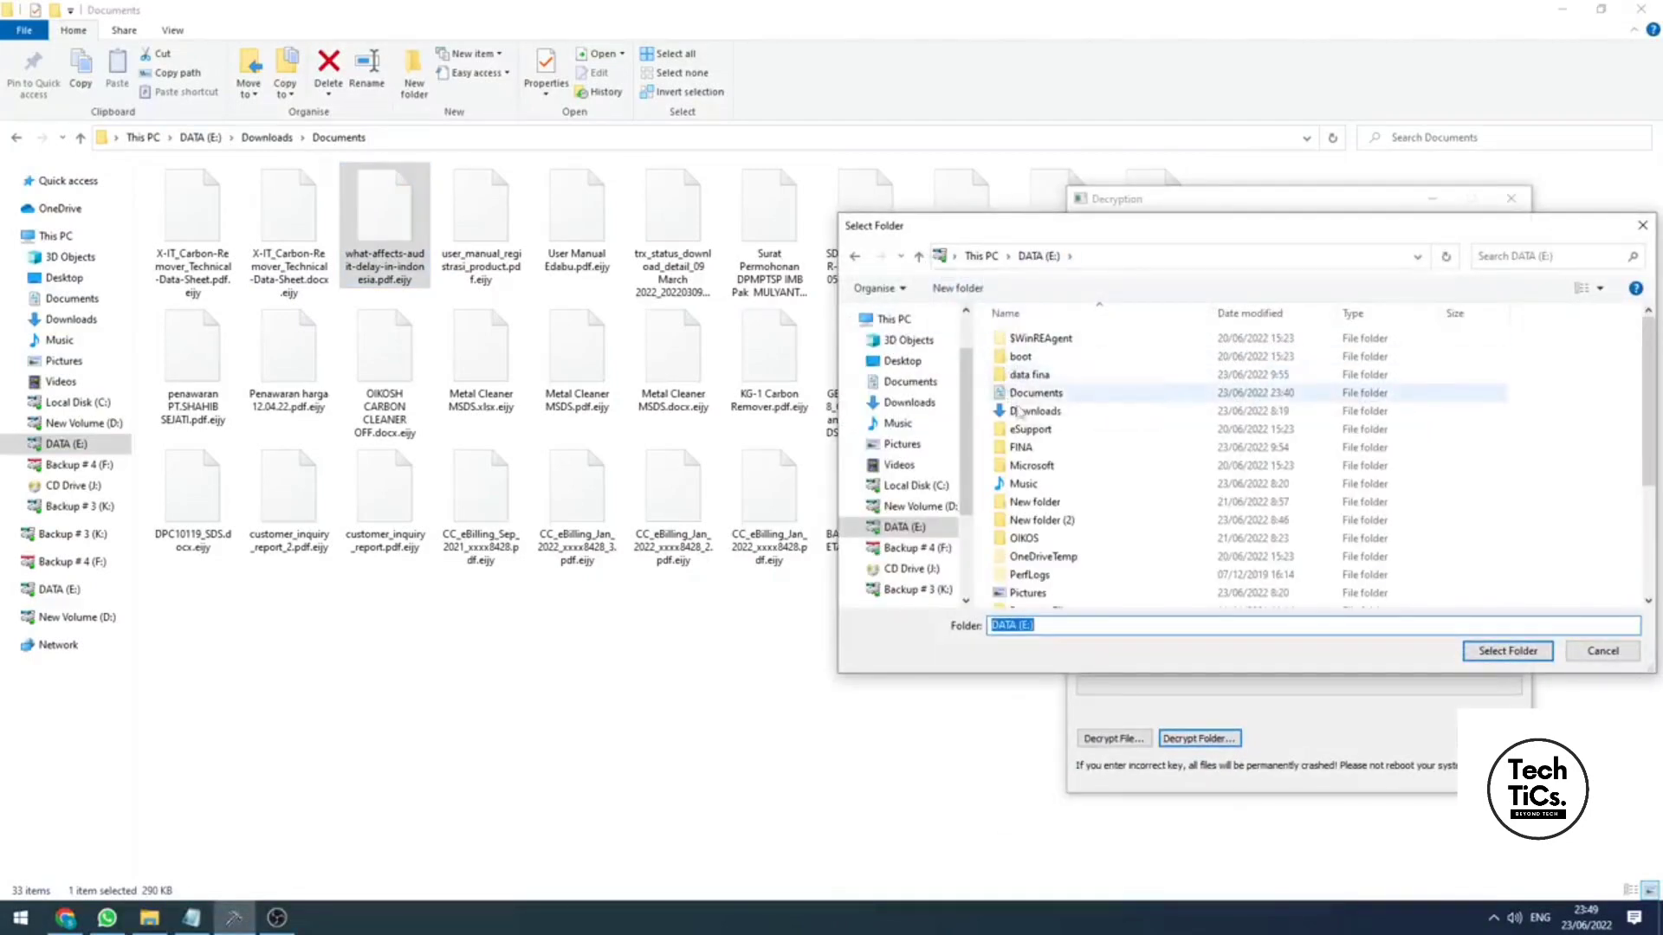
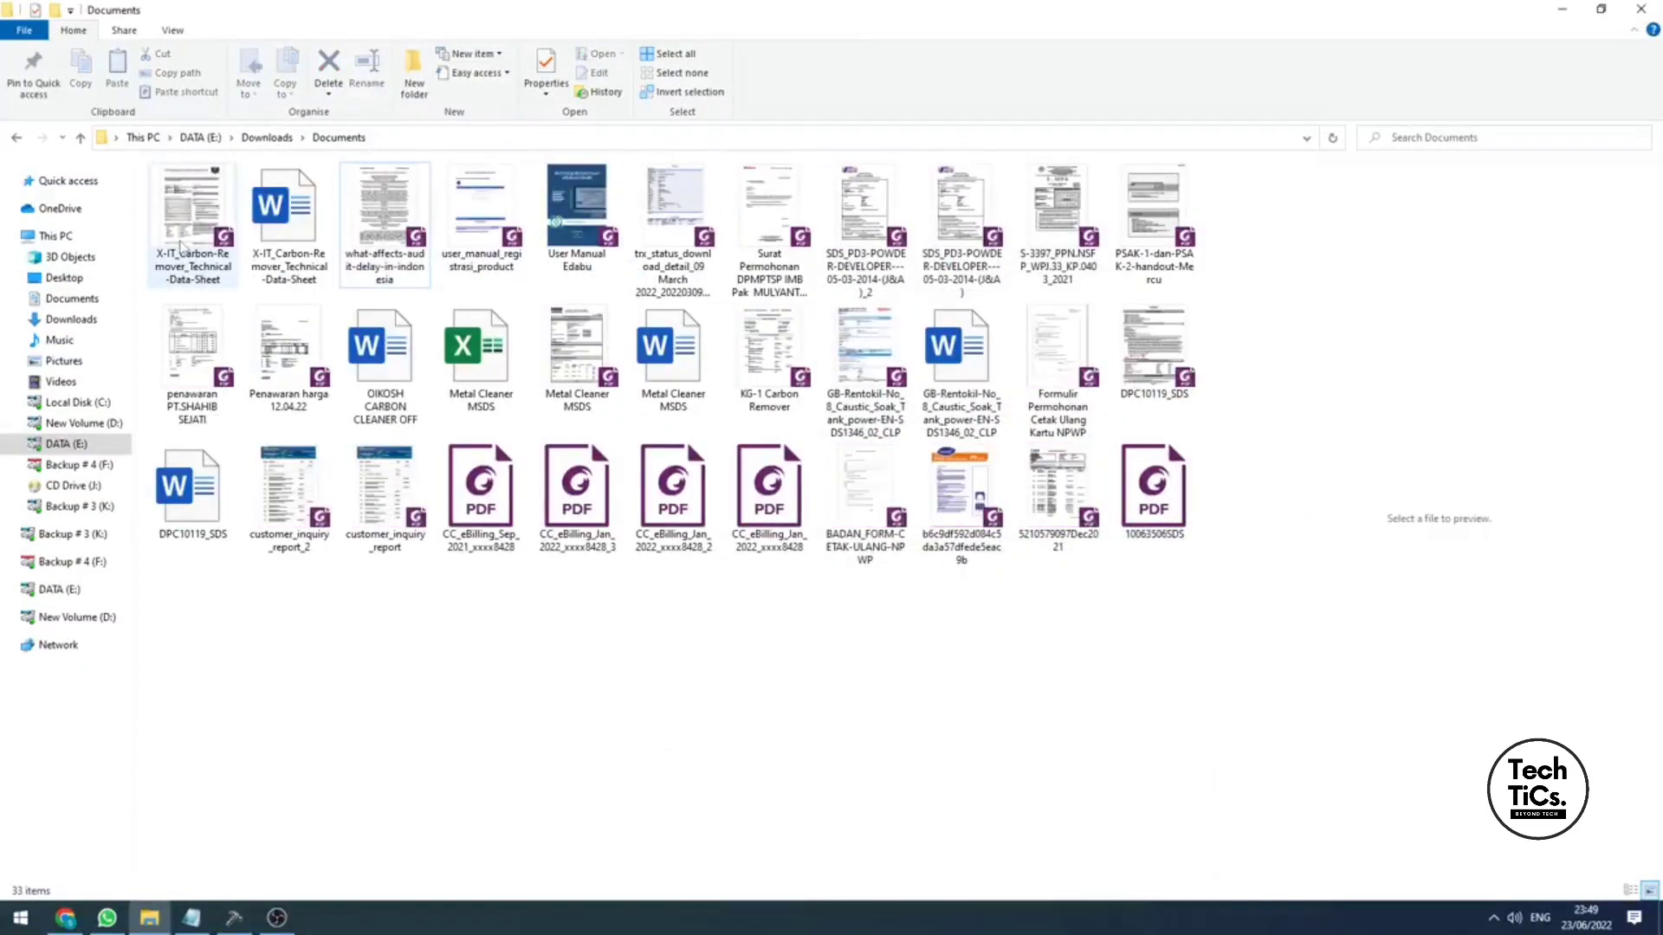
# Open the decrypted X-IT_Carbon-Remover_Technical-Data-Sheet PDF to check its contents, and close it.
pyautogui.doubleClick(182, 246)
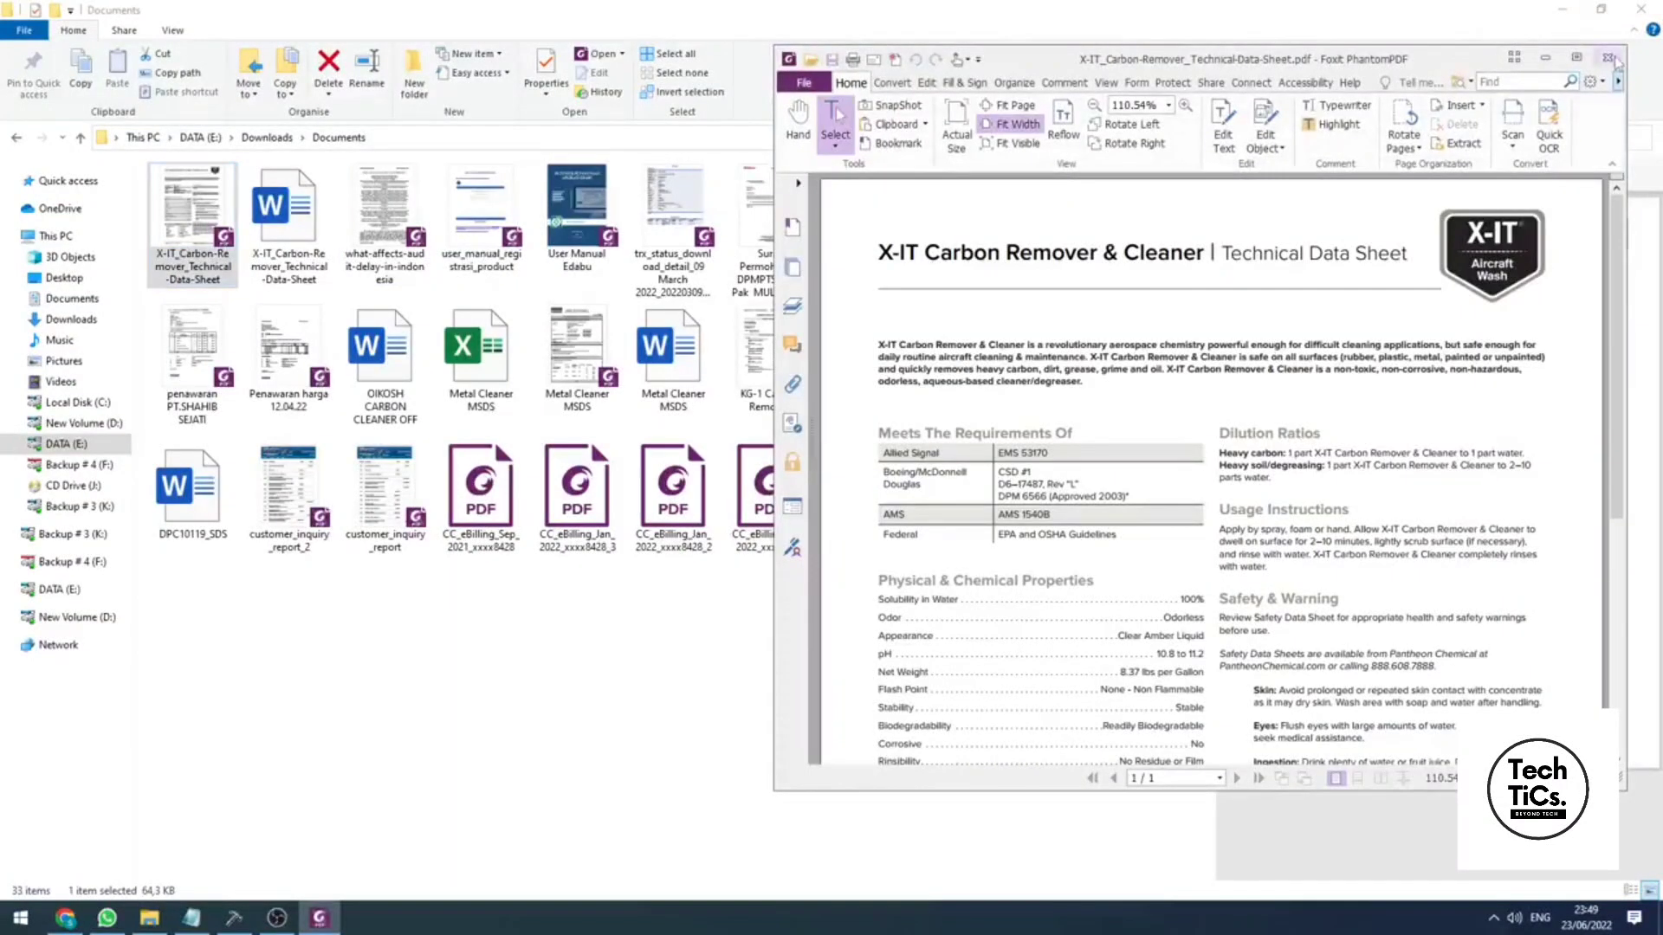
pyautogui.click(1610, 58)
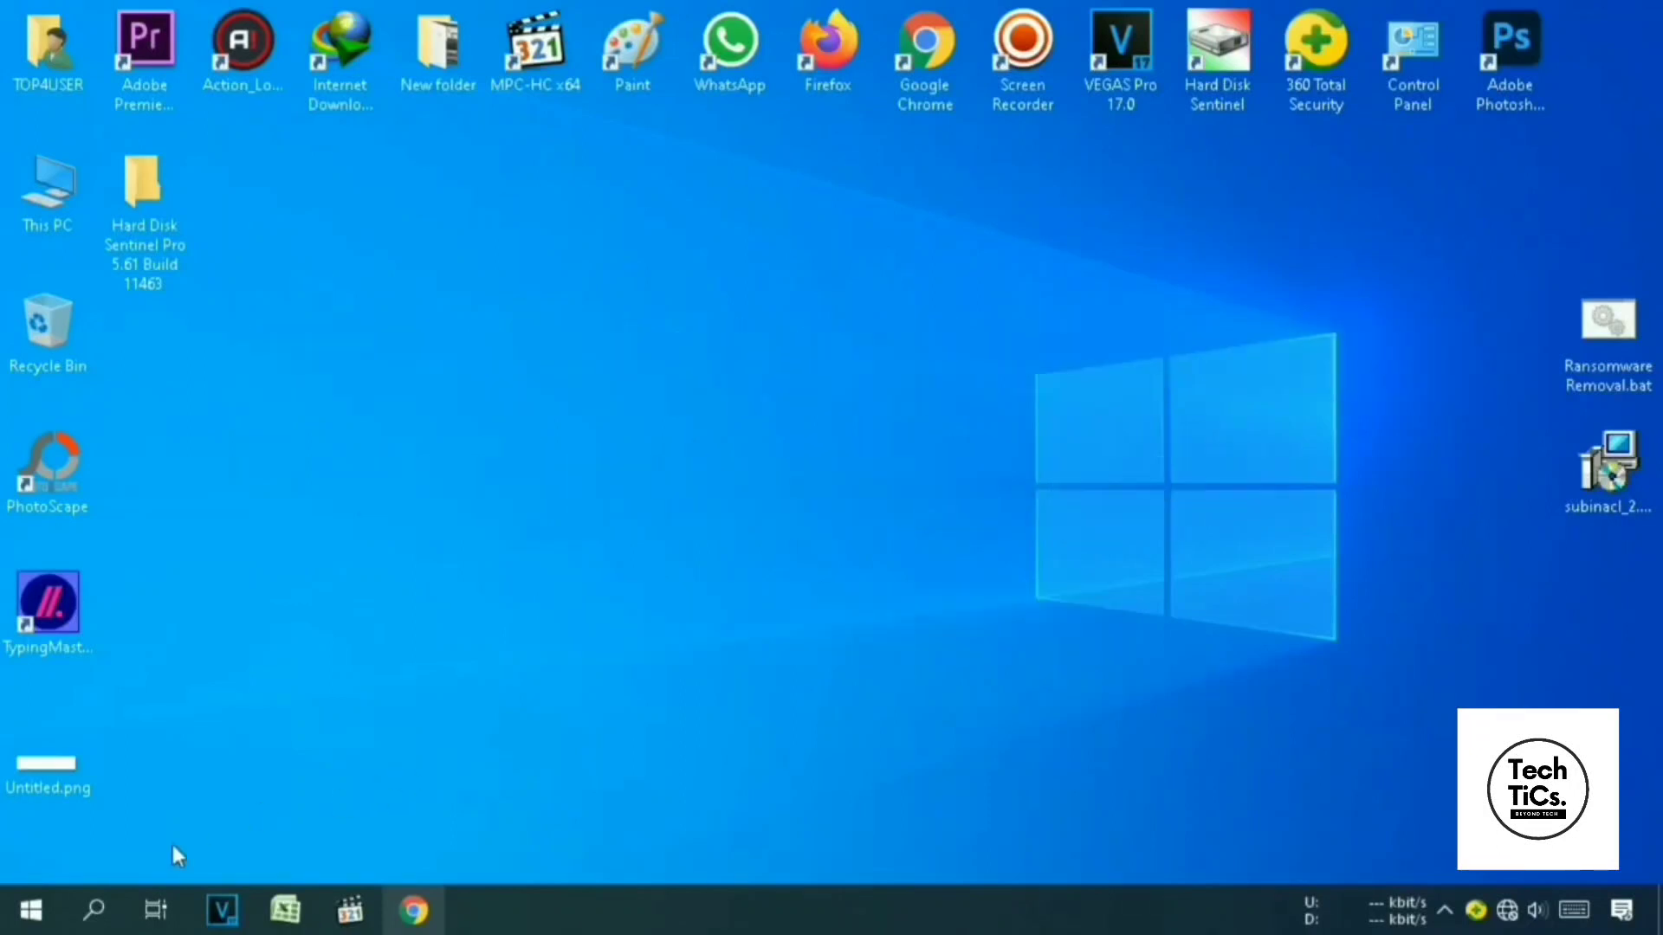
# Search Windows for "folder options" and open the setting for changing search options for files and folders.
pyautogui.click(108, 911)
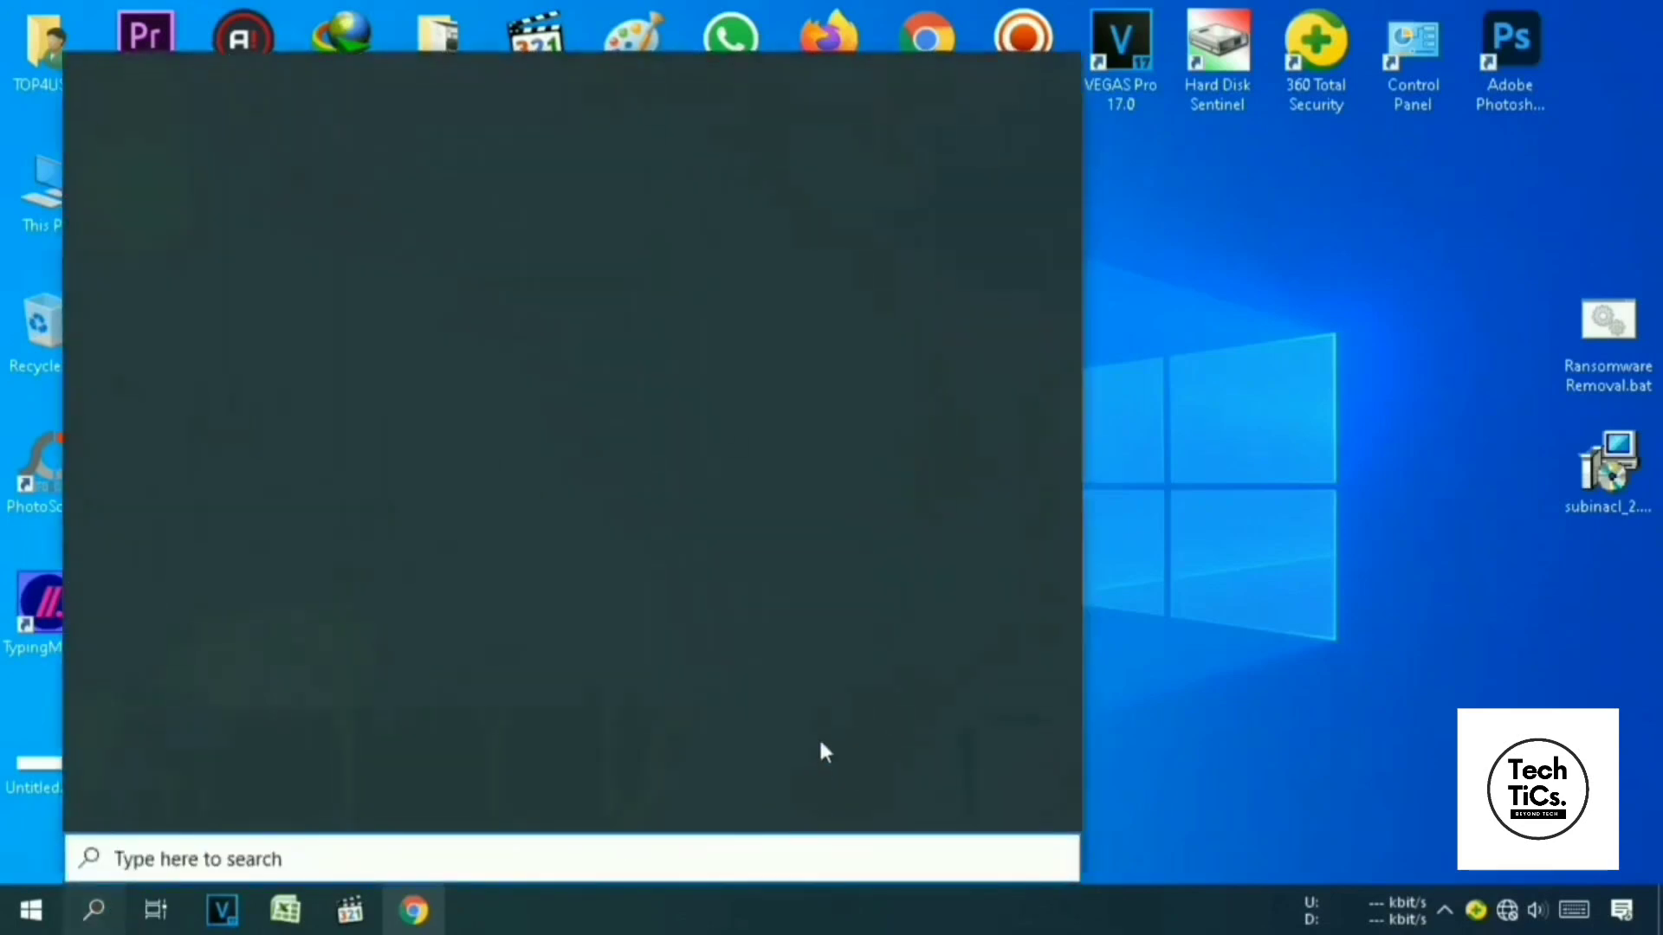
pyautogui.write('folder')
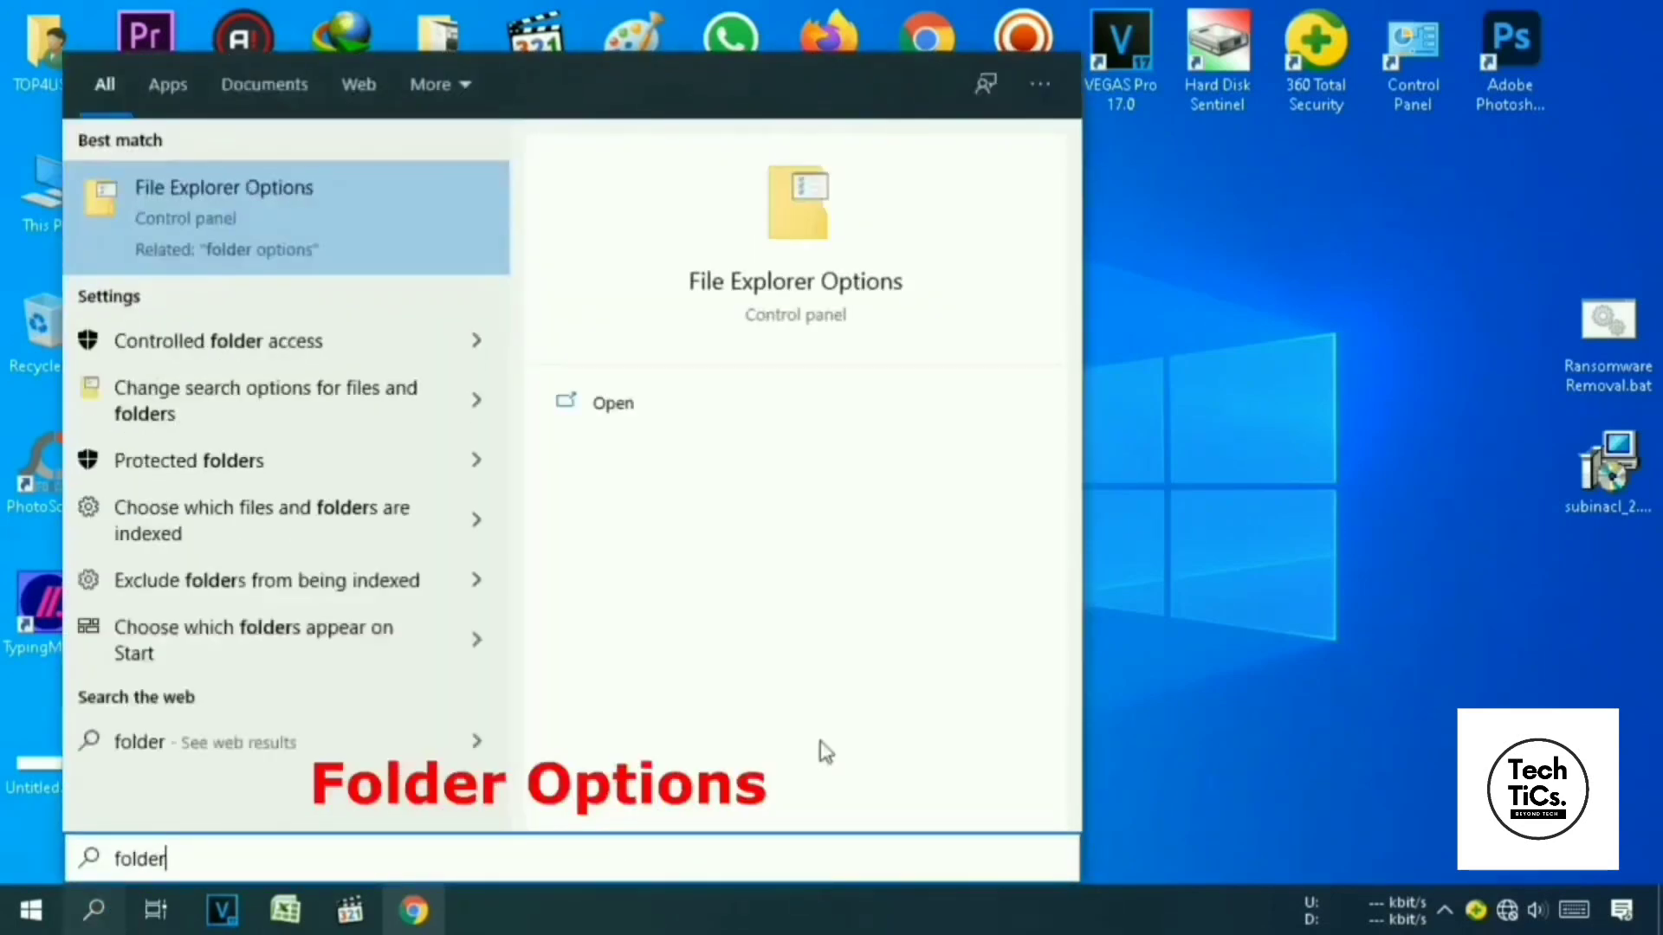
pyautogui.write(' options')
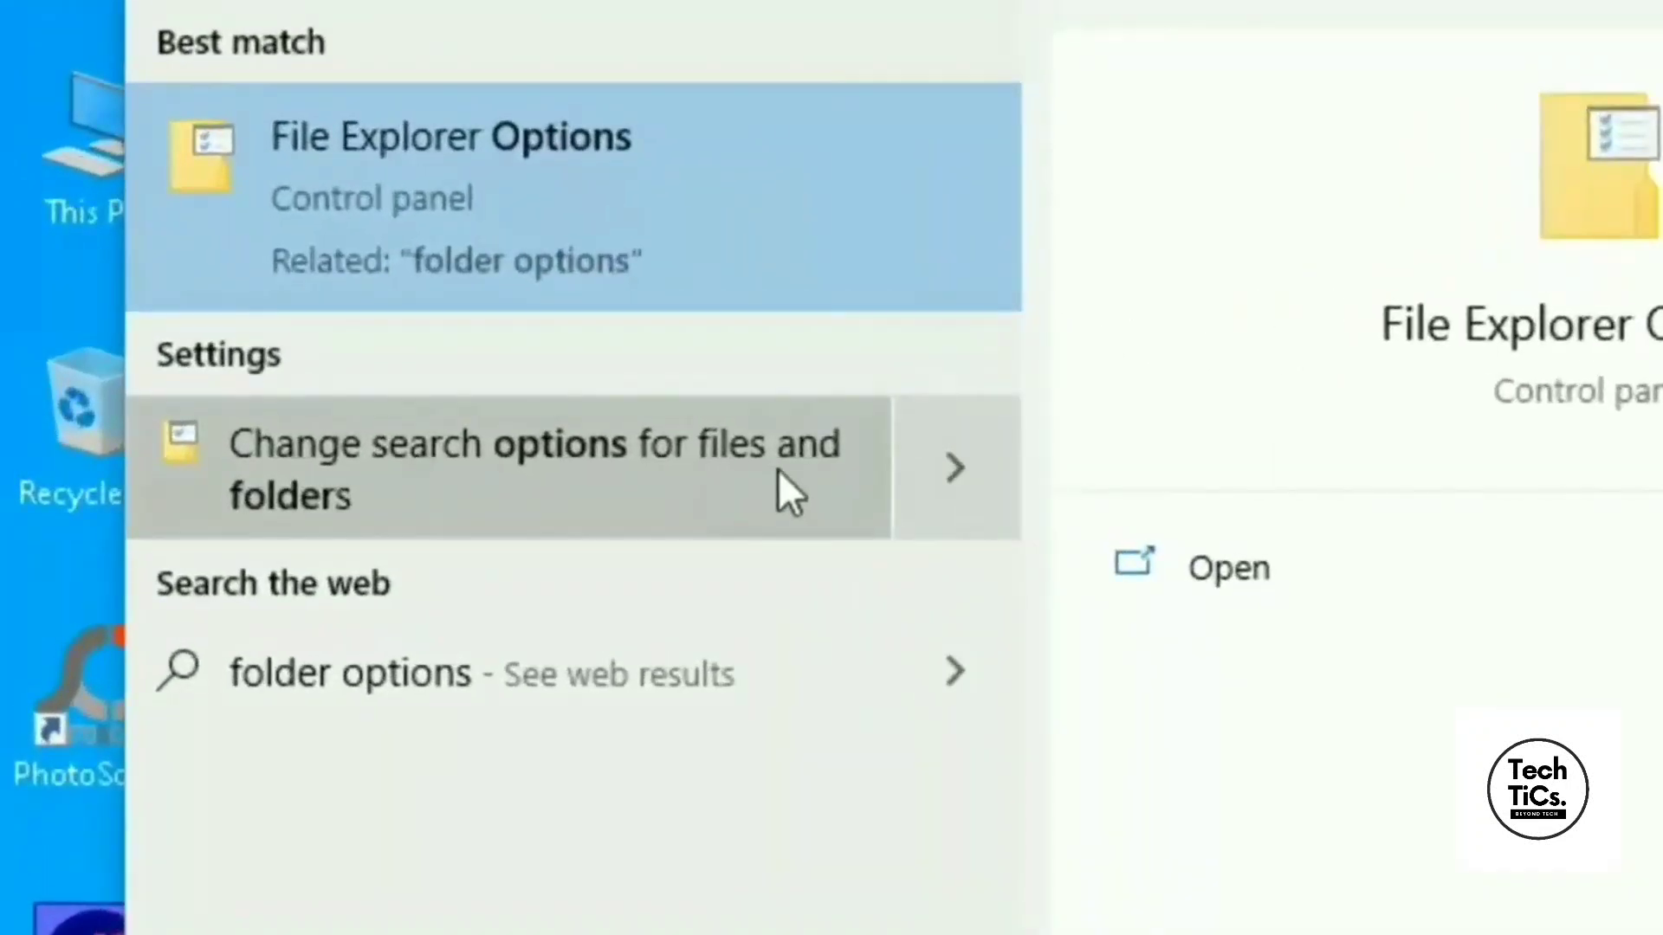
pyautogui.click(616, 481)
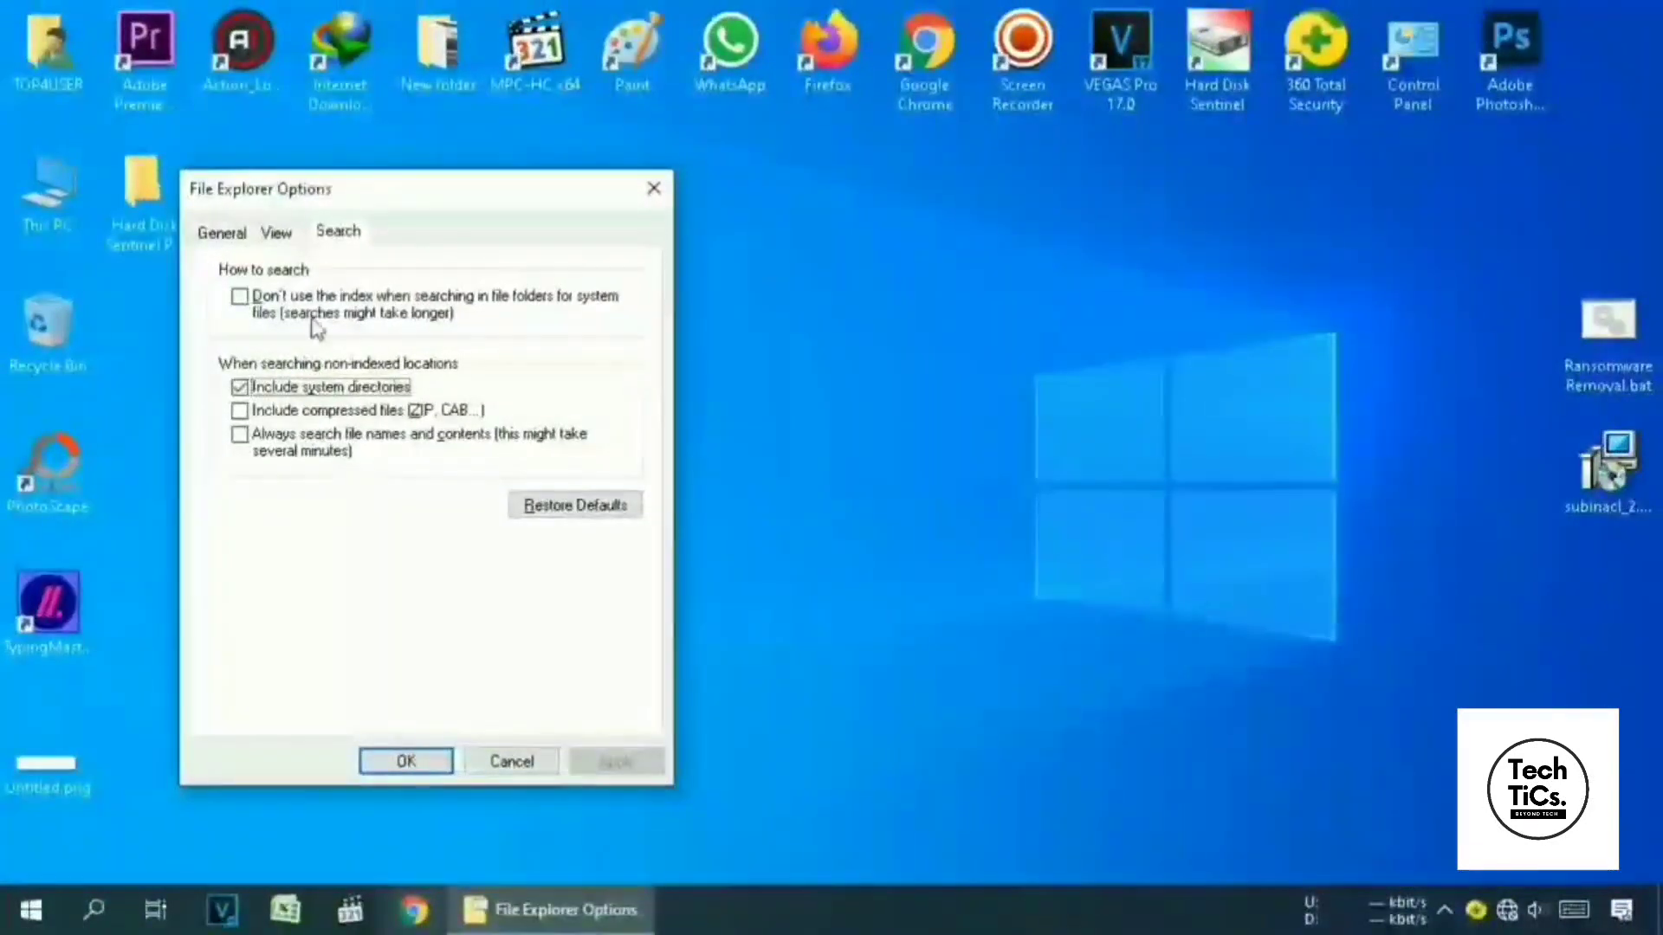
# Set File Explorer's view options to show hidden files, folders, and drives, and accept the settings.
pyautogui.moveTo(290, 189); pyautogui.dragTo(416, 188)
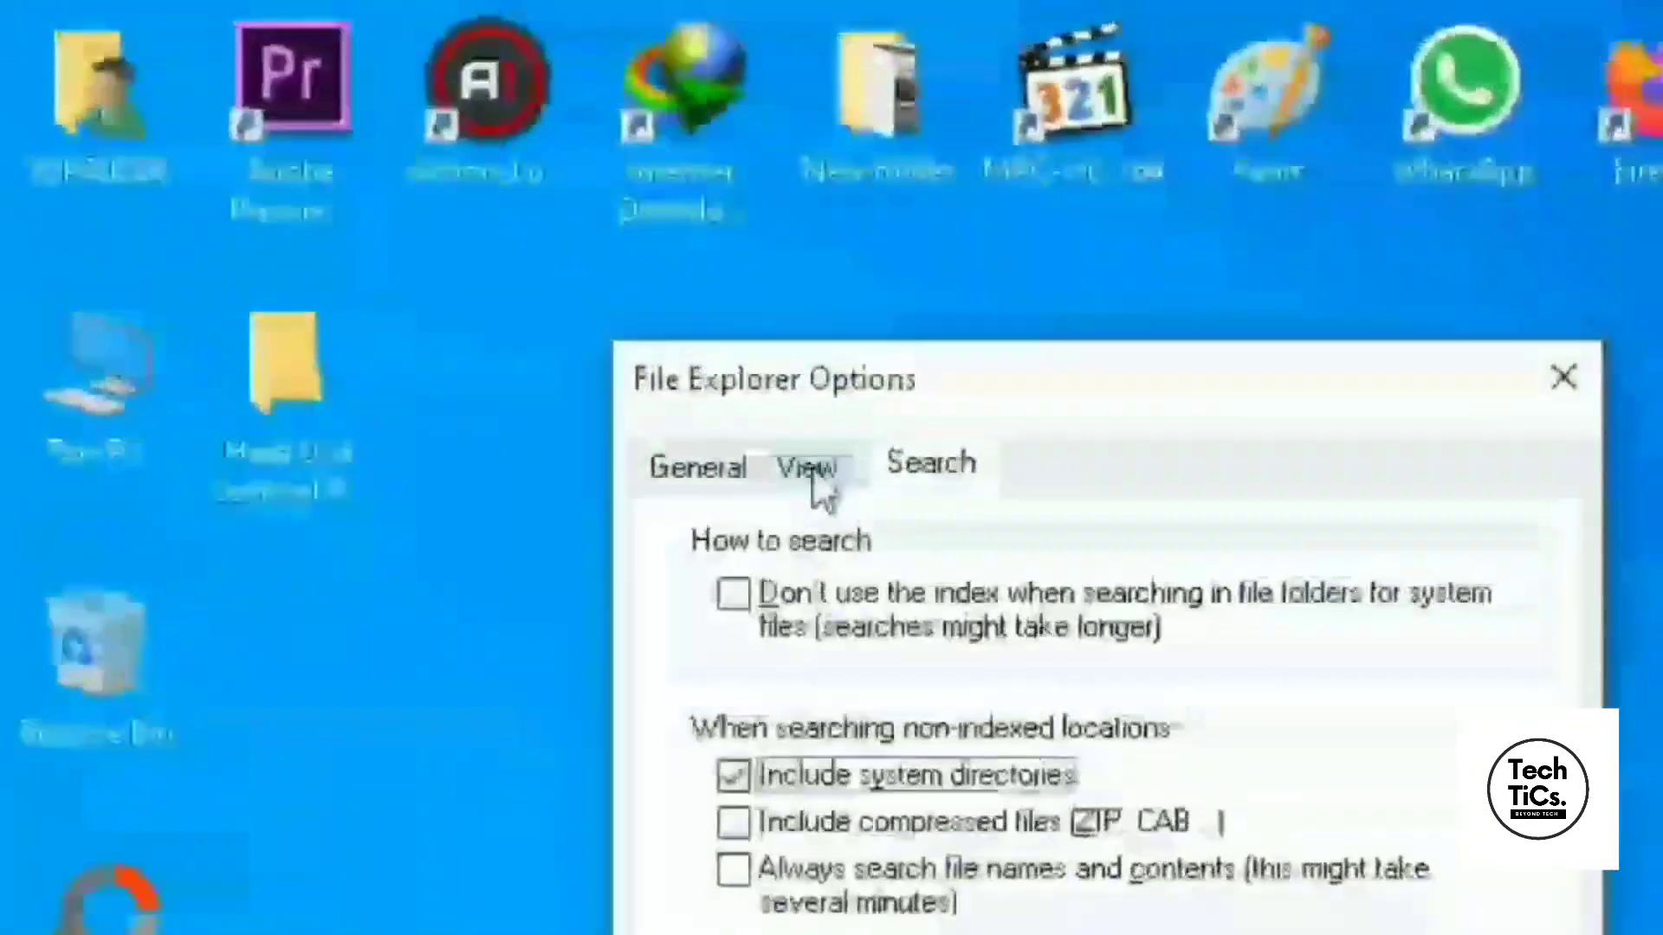
pyautogui.click(407, 236)
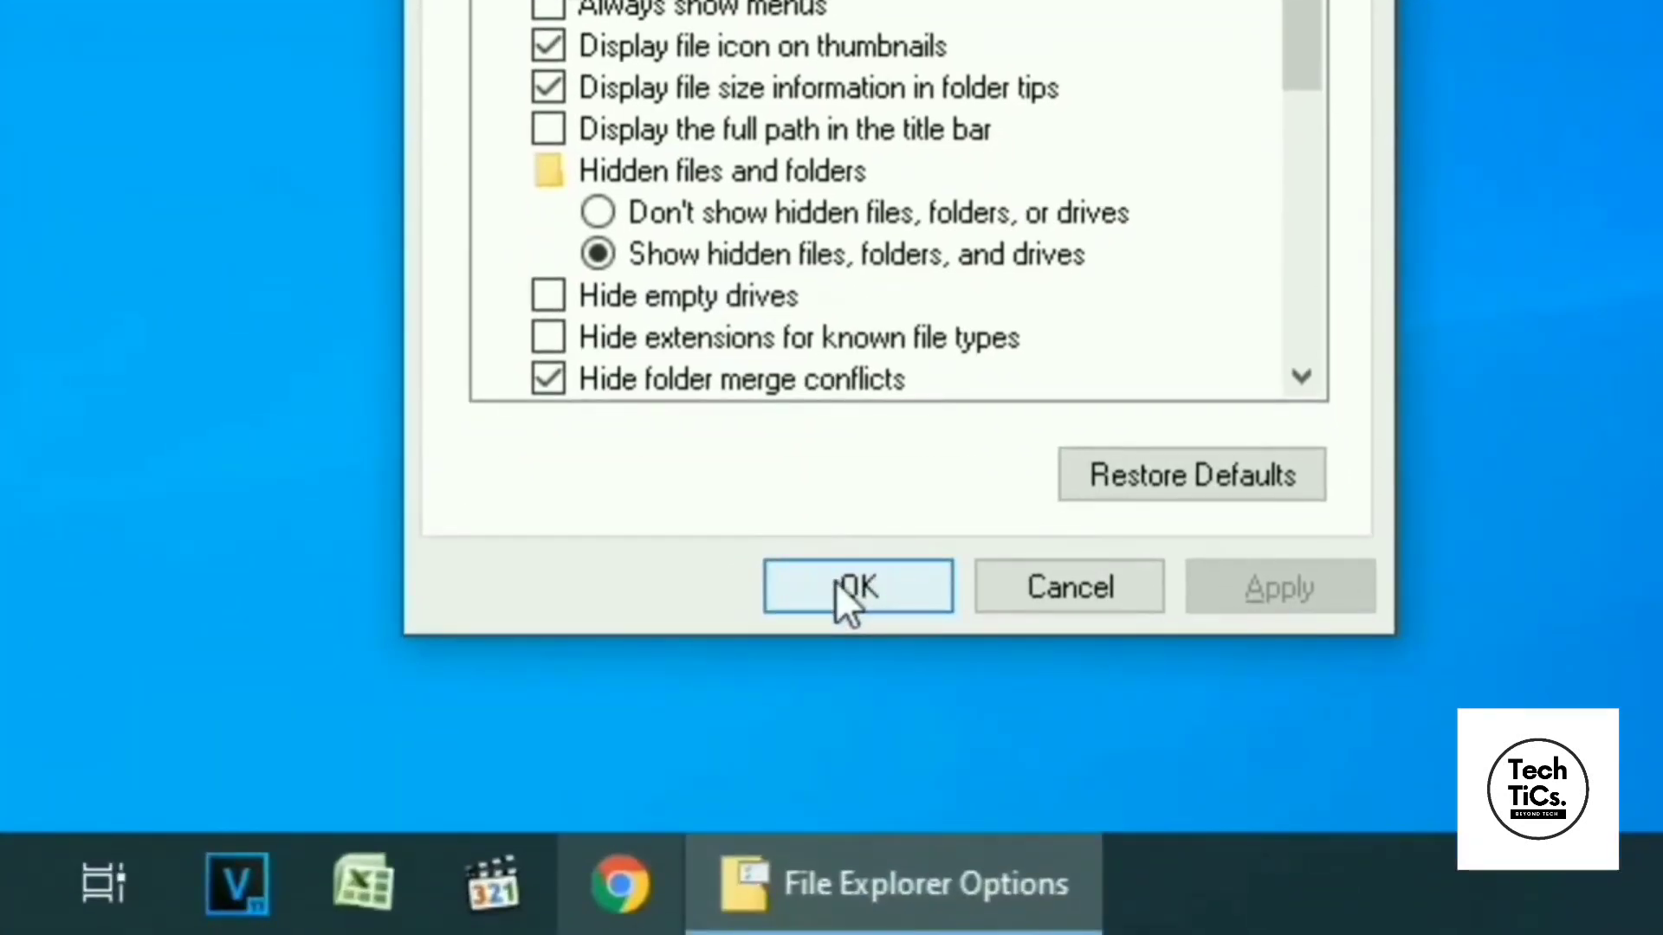
pyautogui.click(835, 791)
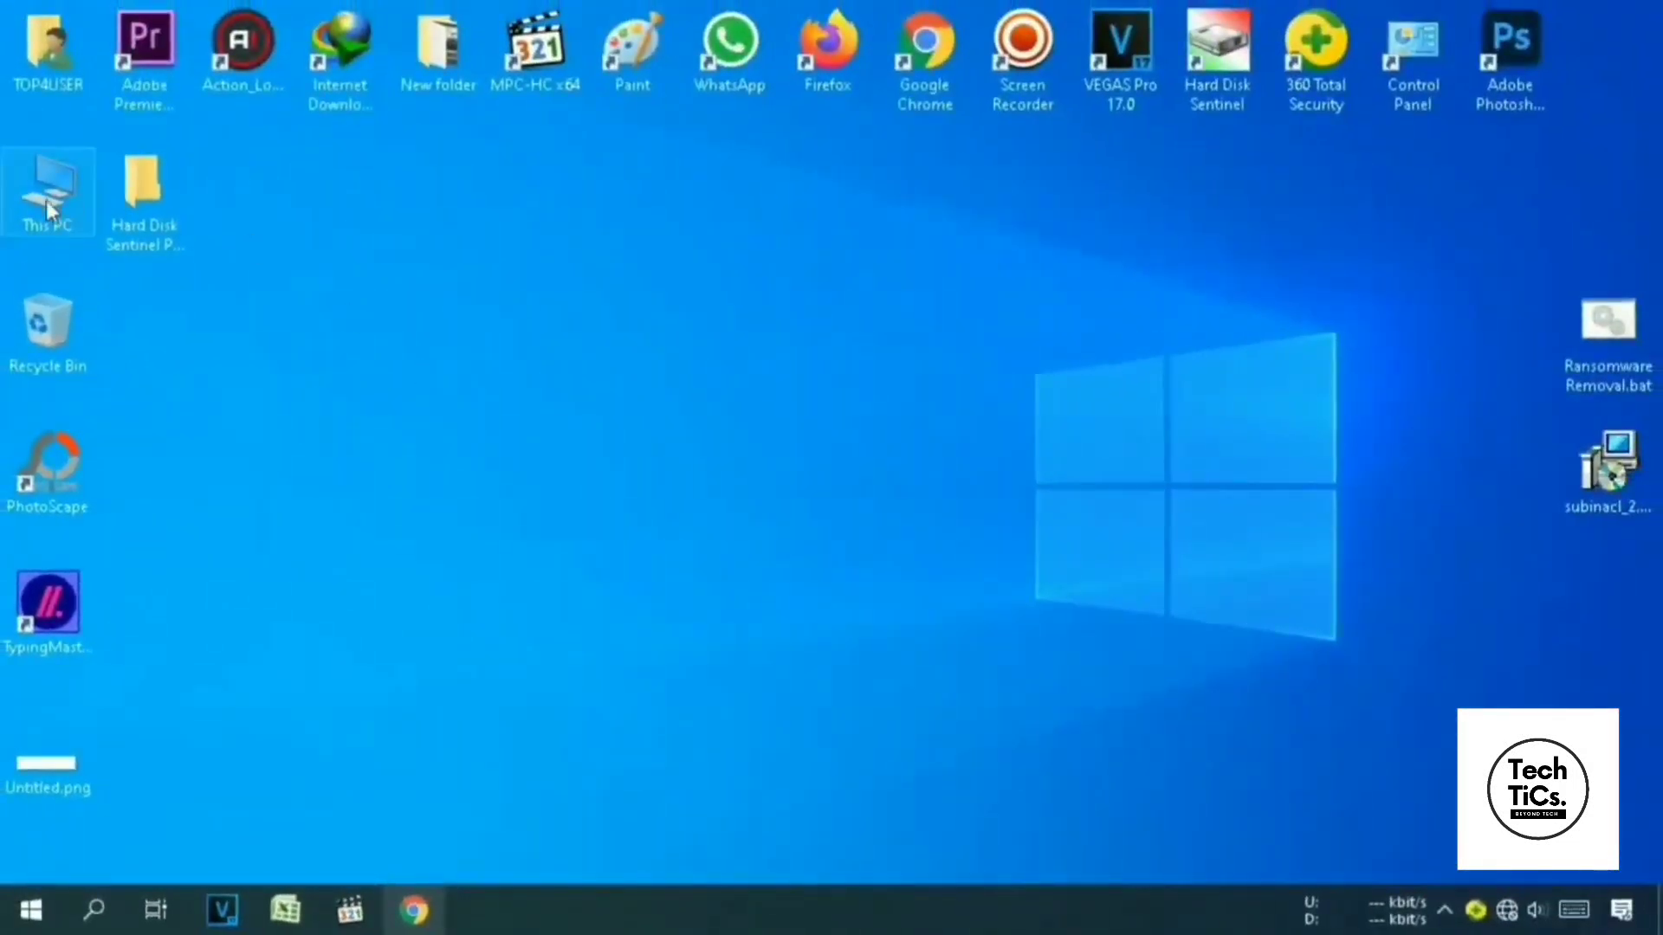
# Browse from This PC to the folder C:\Windows\System32\drivers\etc.
pyautogui.doubleClick(47, 210)
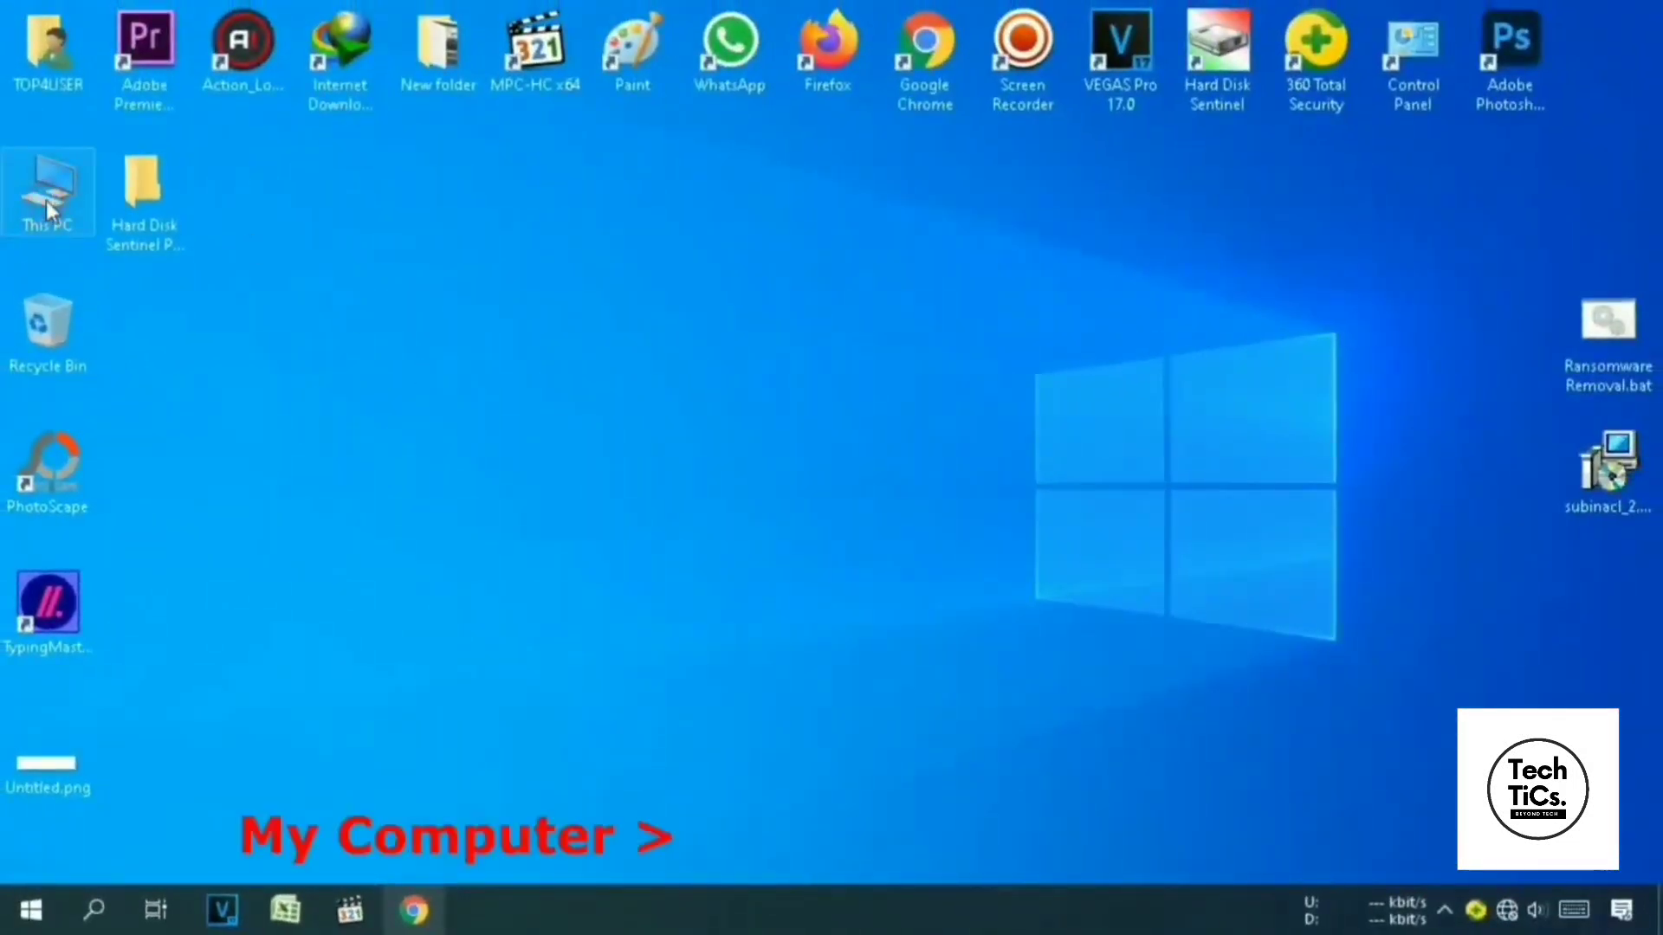
pyautogui.doubleClick(345, 509)
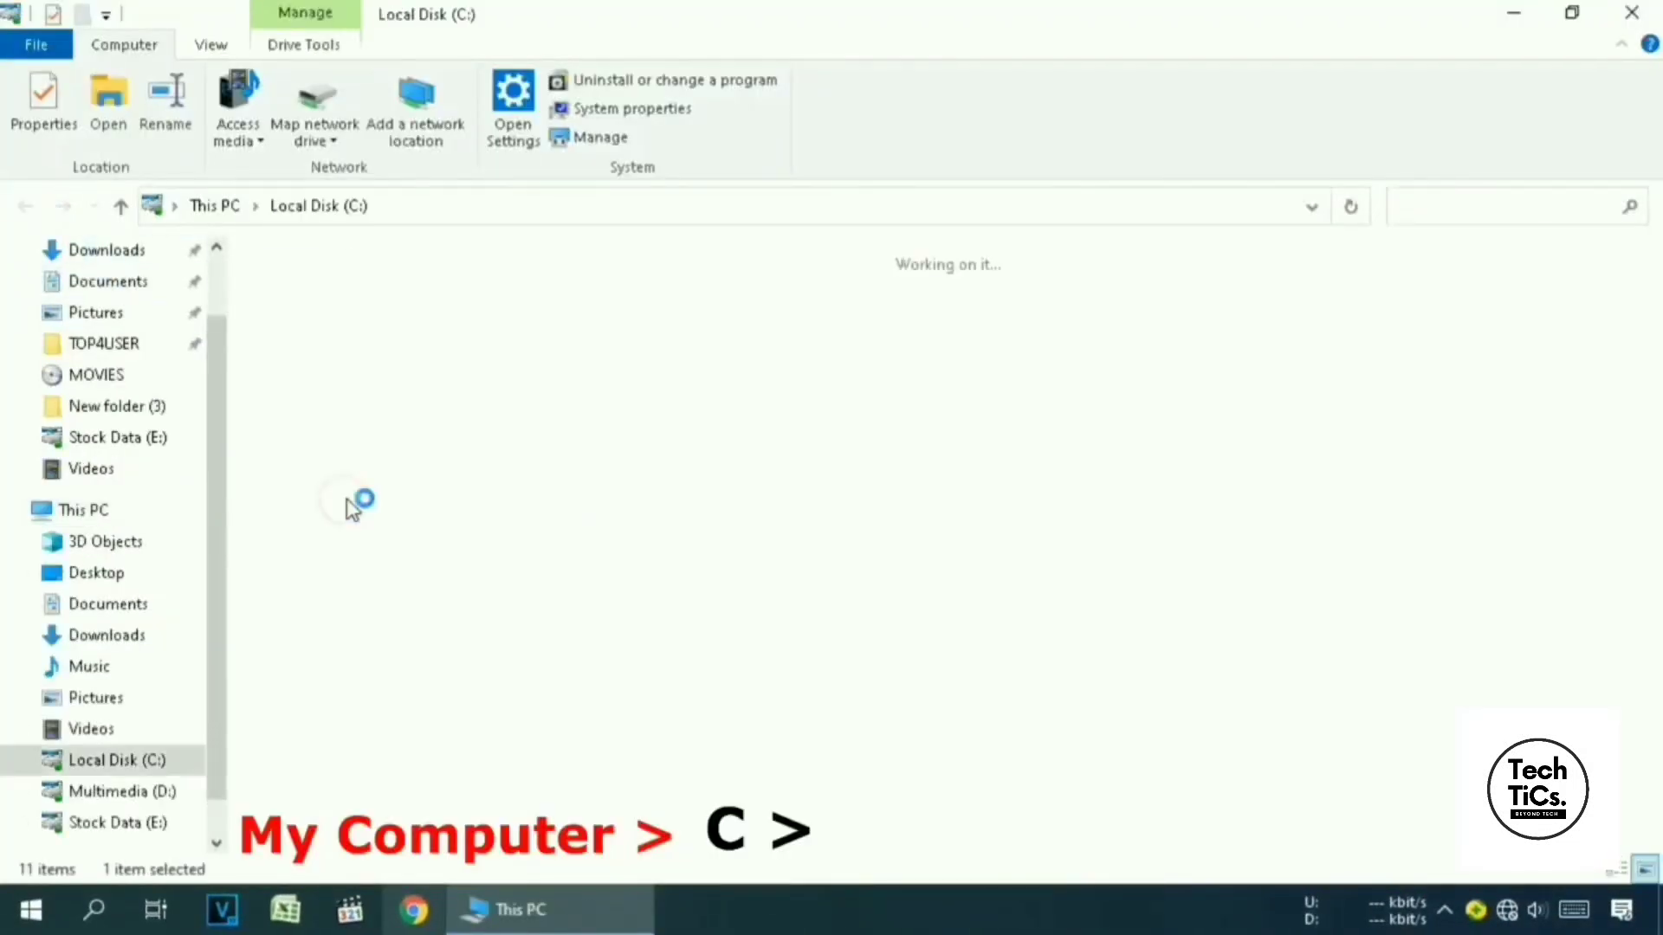
pyautogui.doubleClick(861, 501)
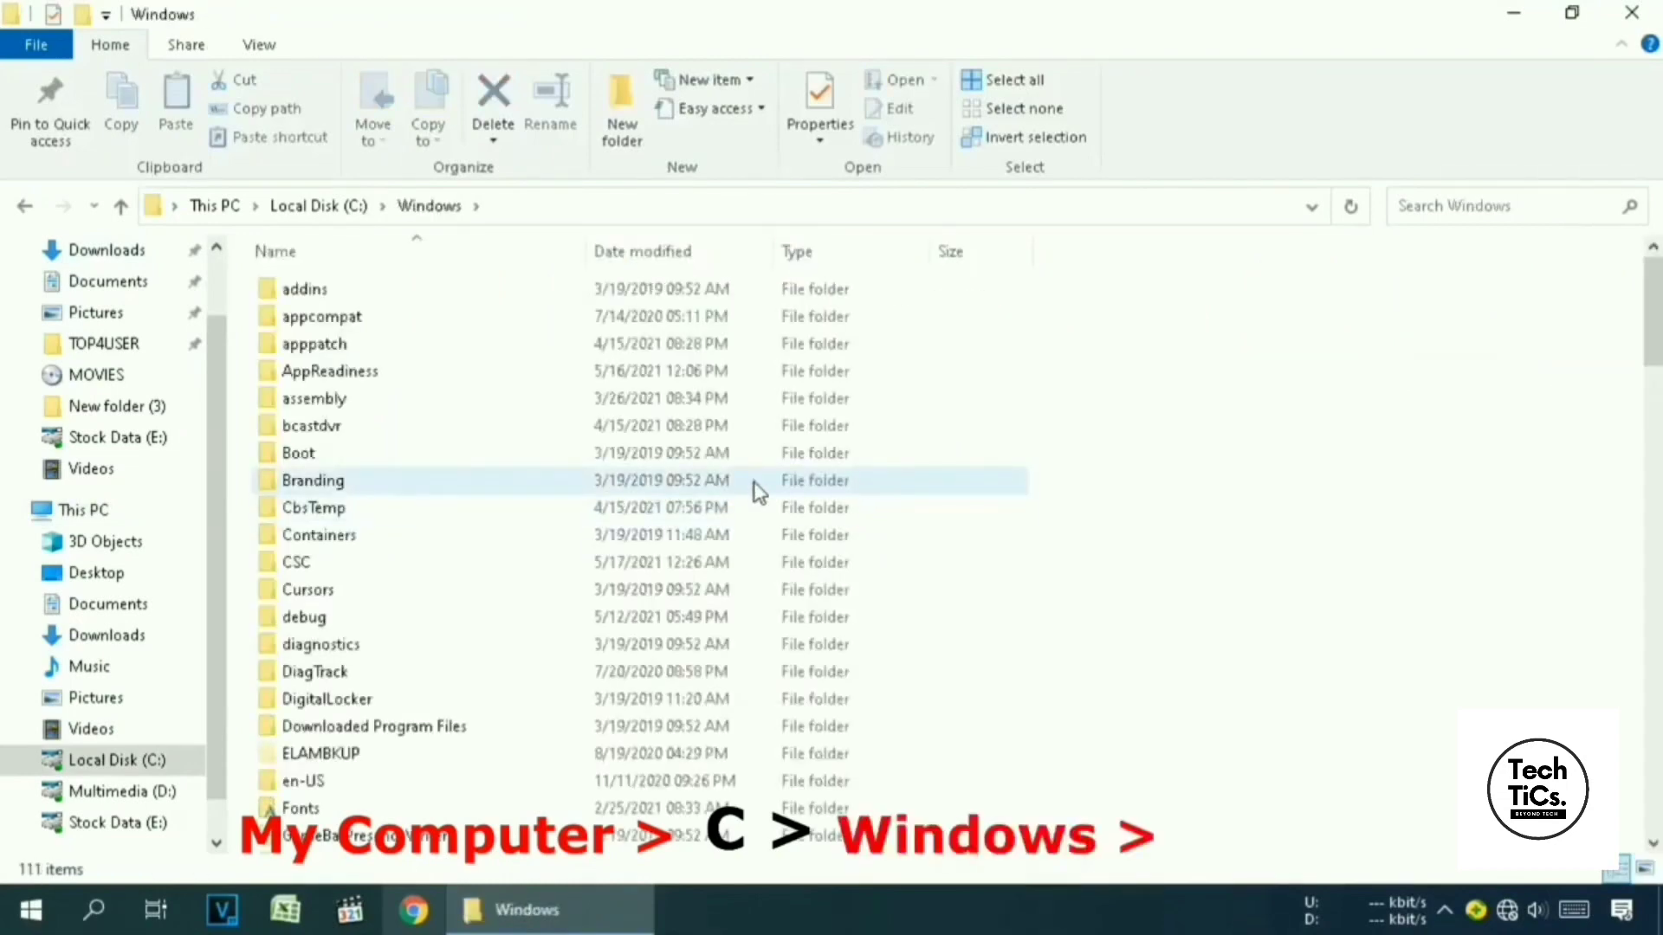
pyautogui.press('s')
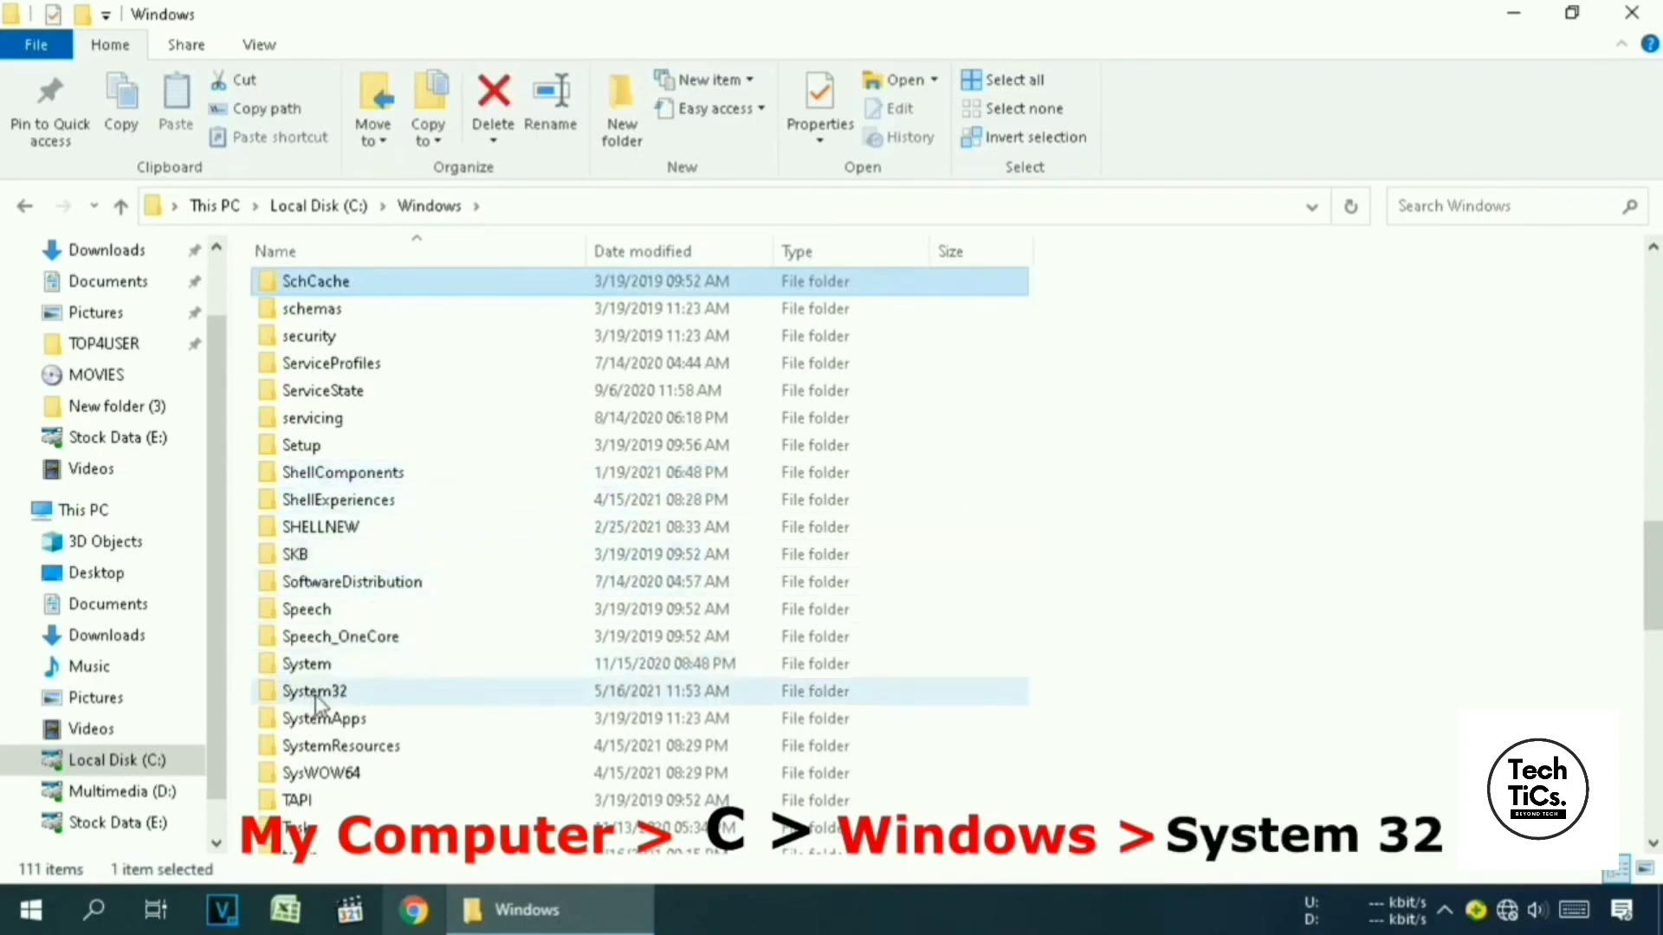
pyautogui.doubleClick(452, 690)
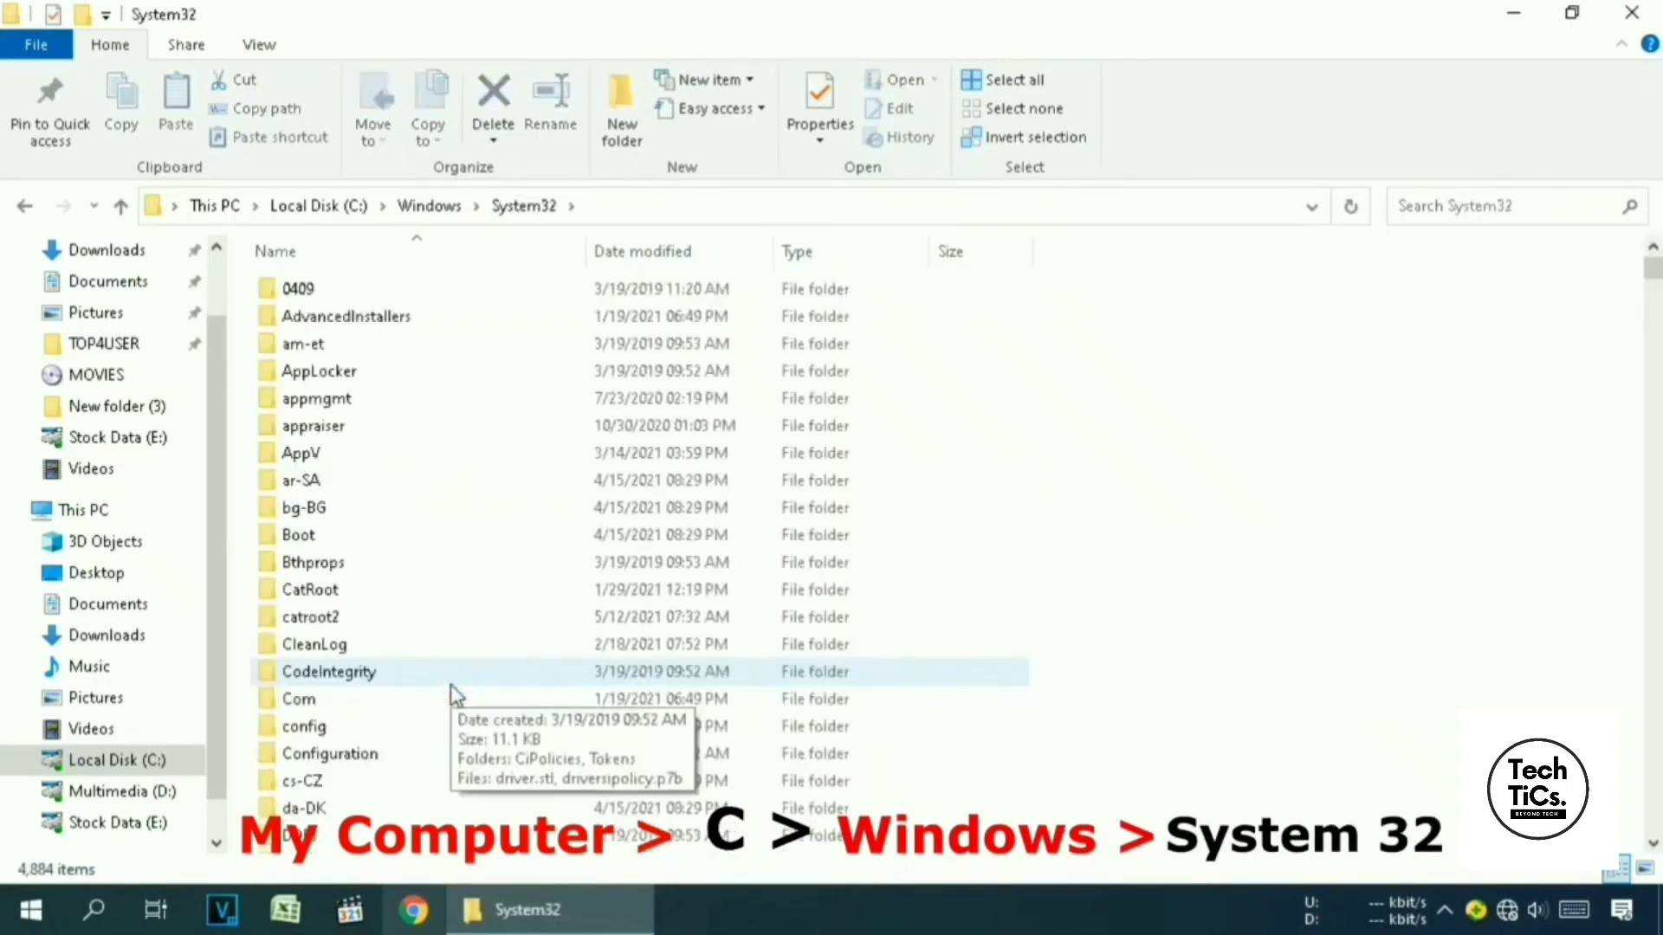
pyautogui.press('d')
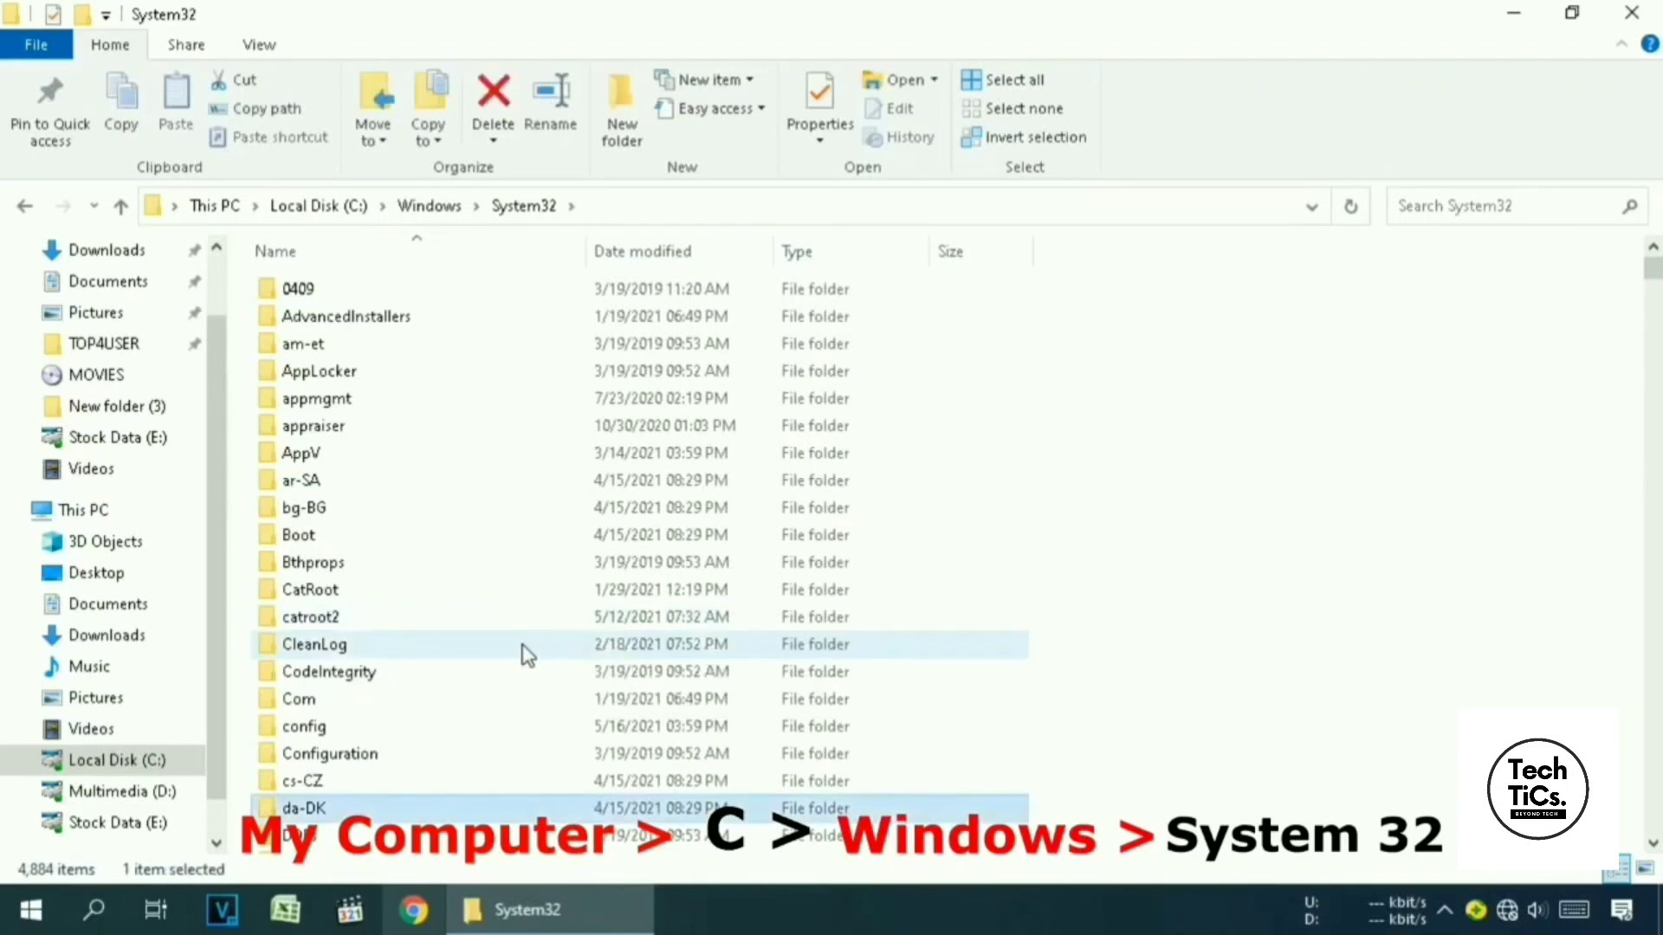
pyautogui.scroll(-4, 520, 642)
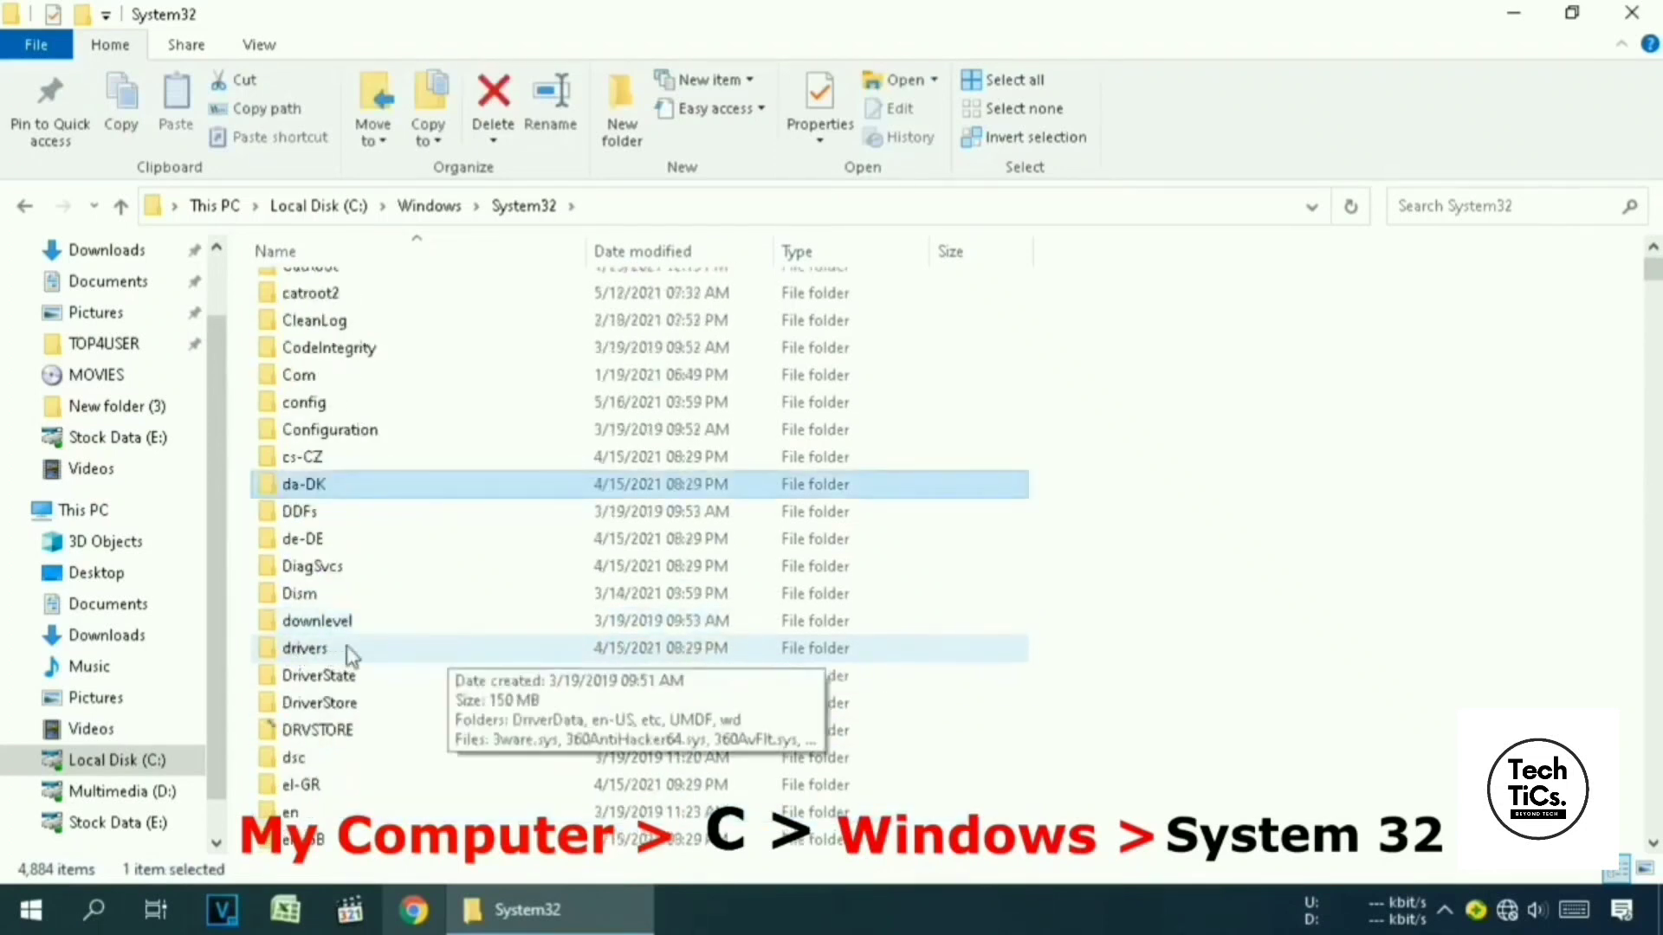
pyautogui.doubleClick(496, 648)
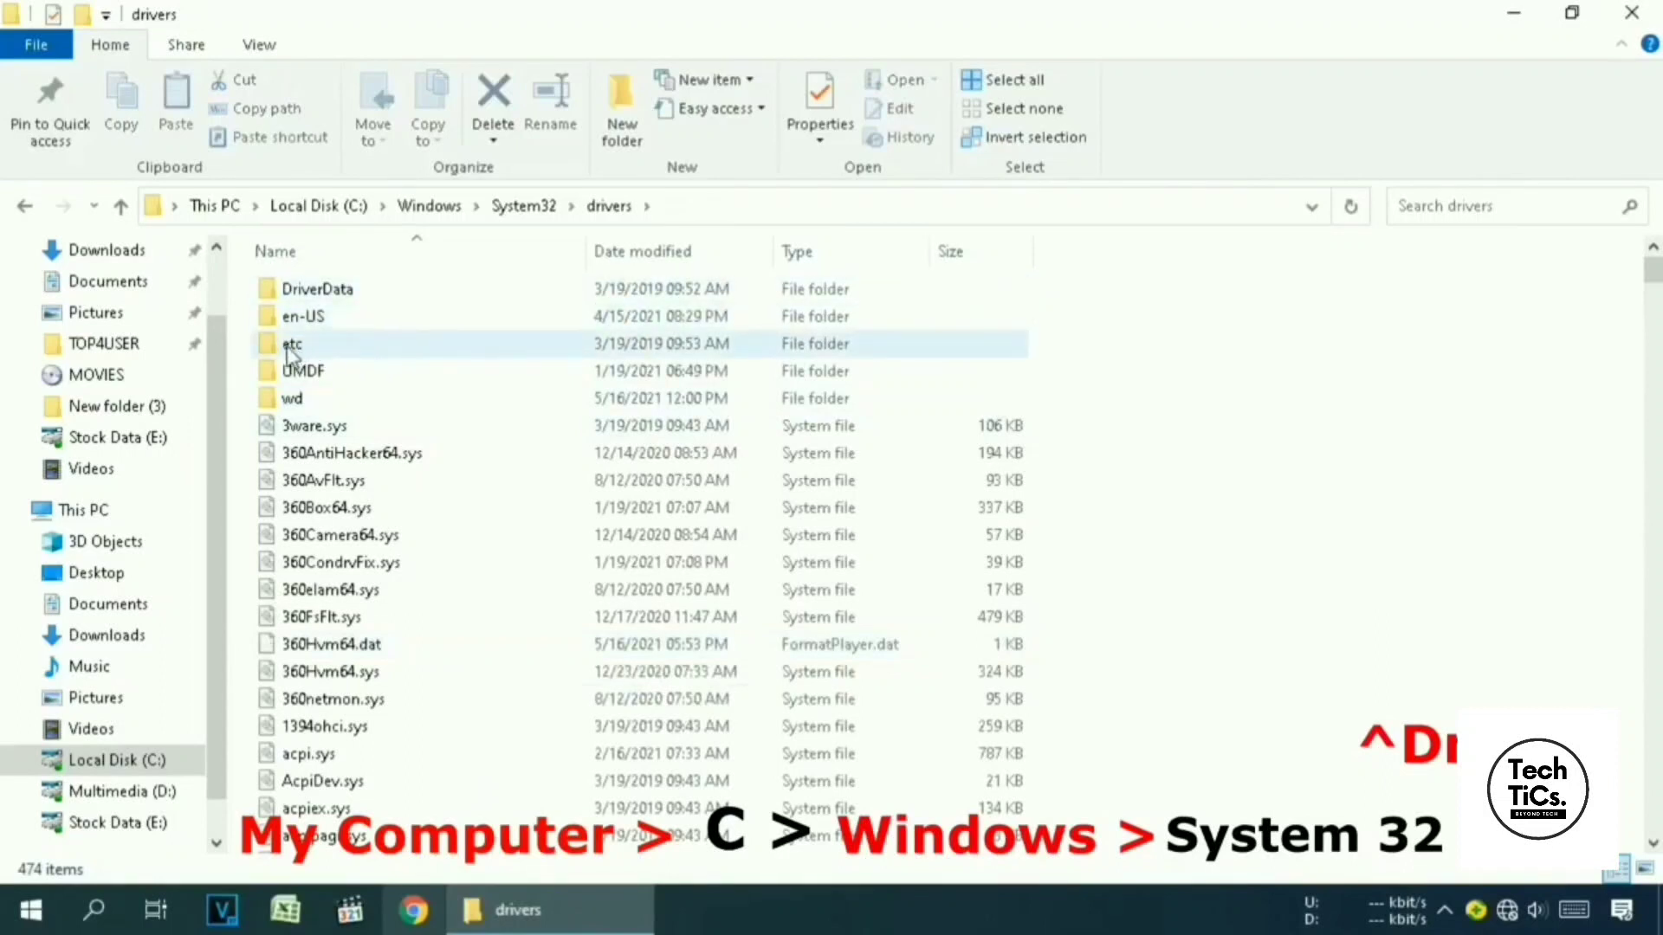
pyautogui.doubleClick(427, 343)
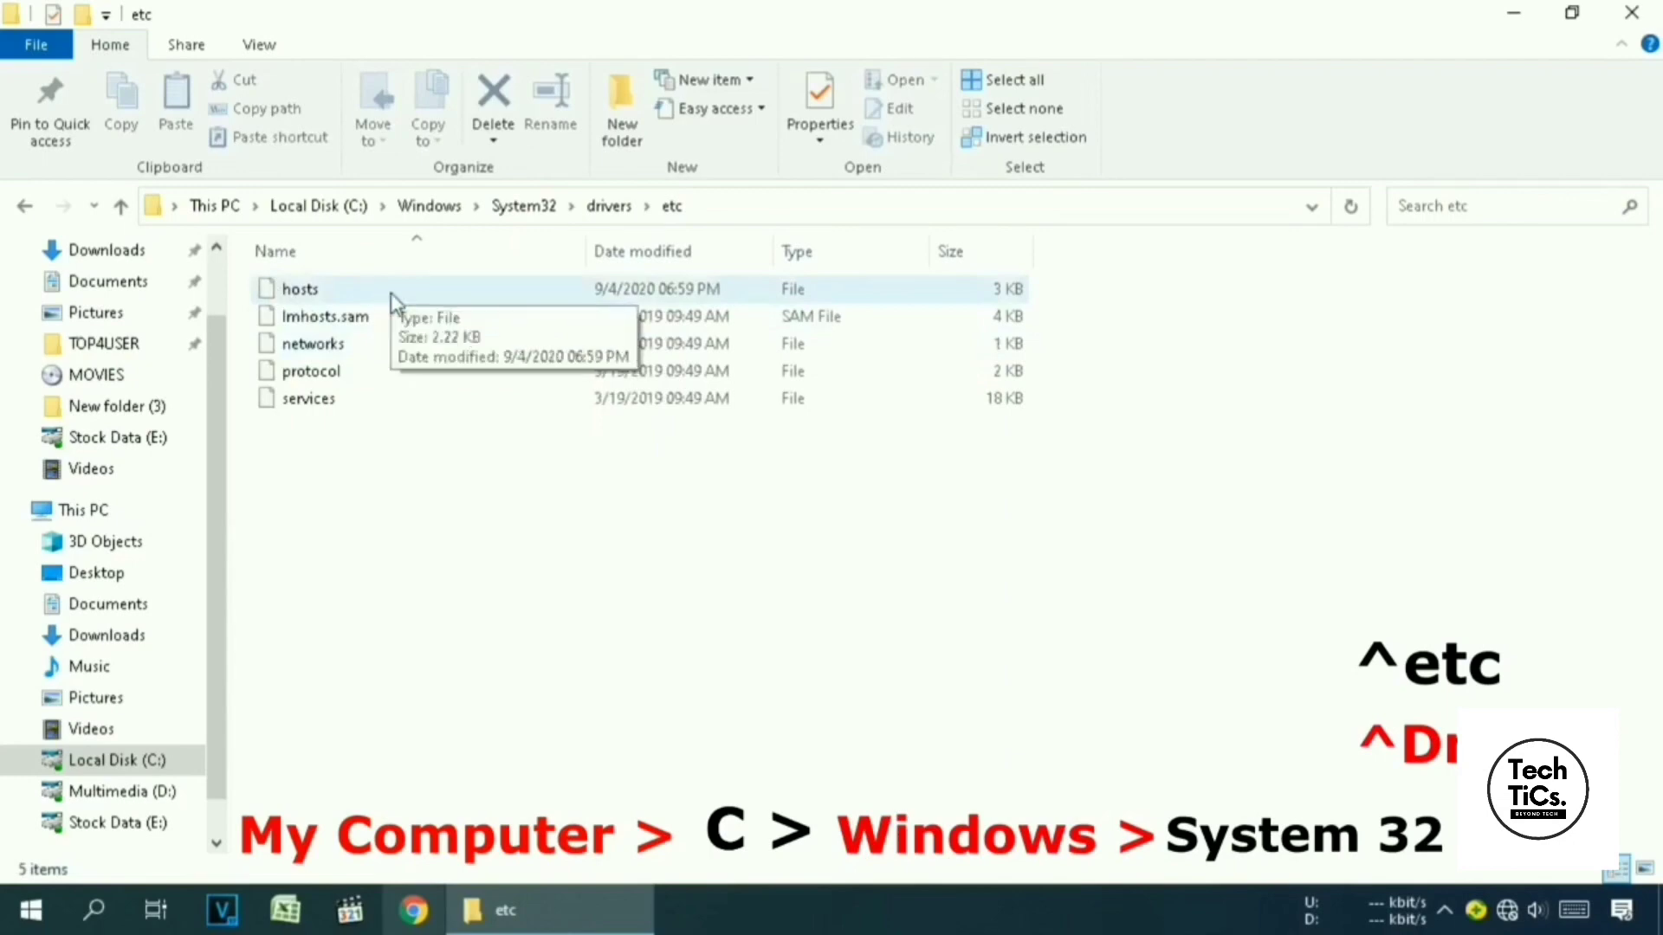
# Open the hosts file with Notepad and maximize its window.
pyautogui.doubleClick(339, 289)
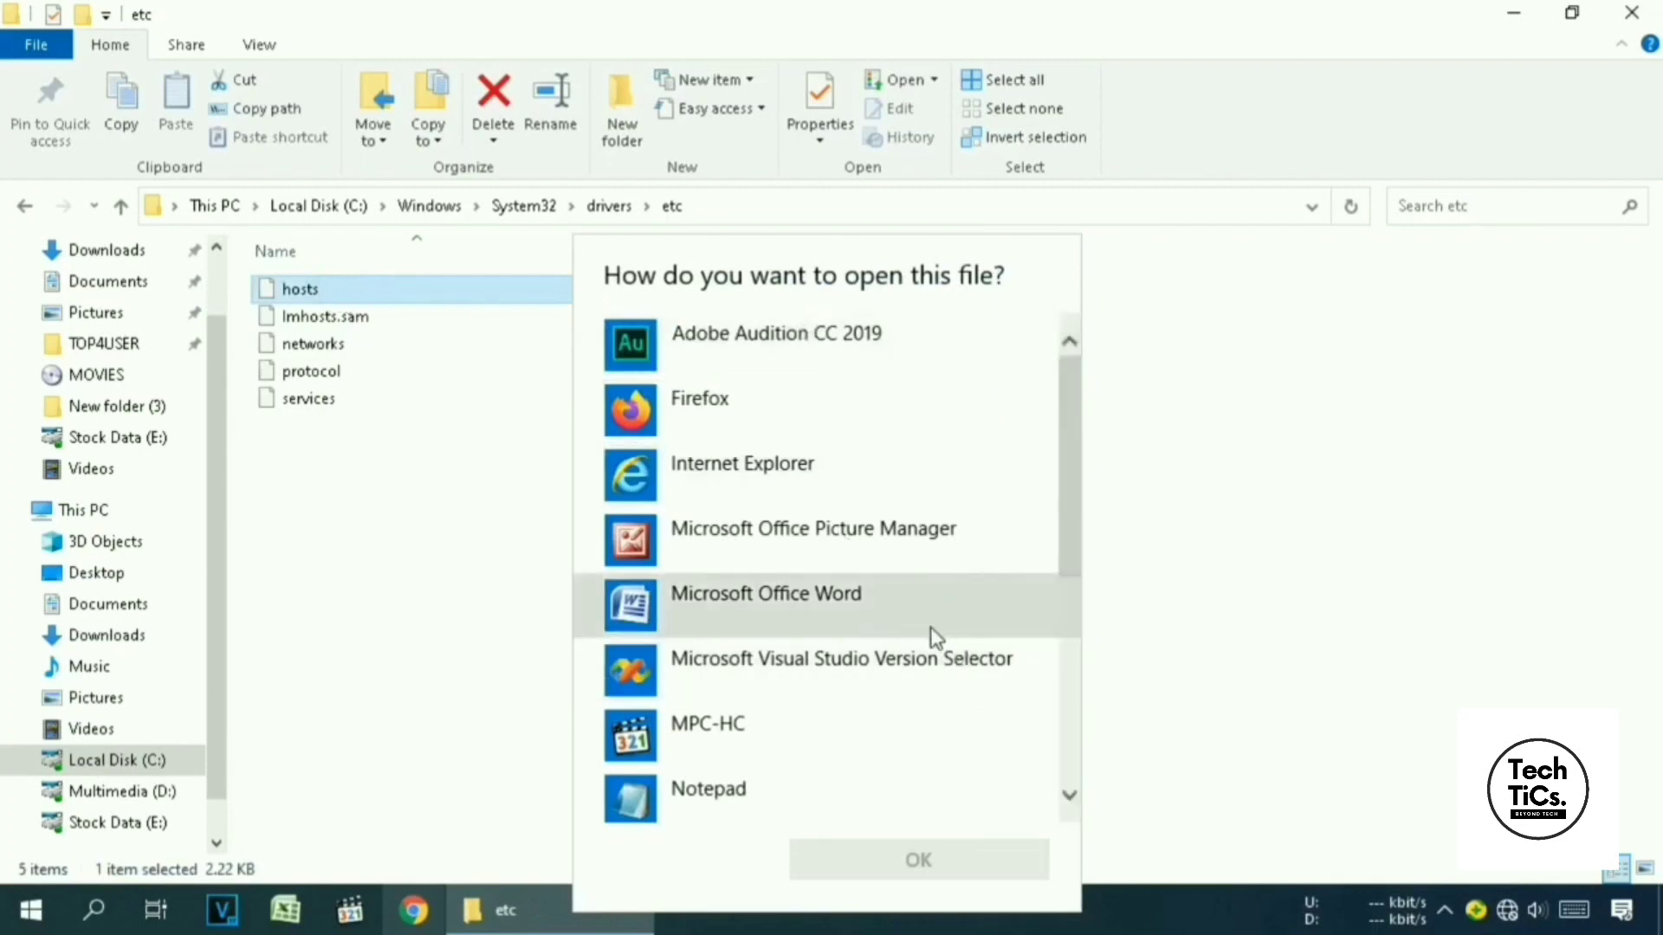
pyautogui.click(785, 790)
pyautogui.click(1000, 866)
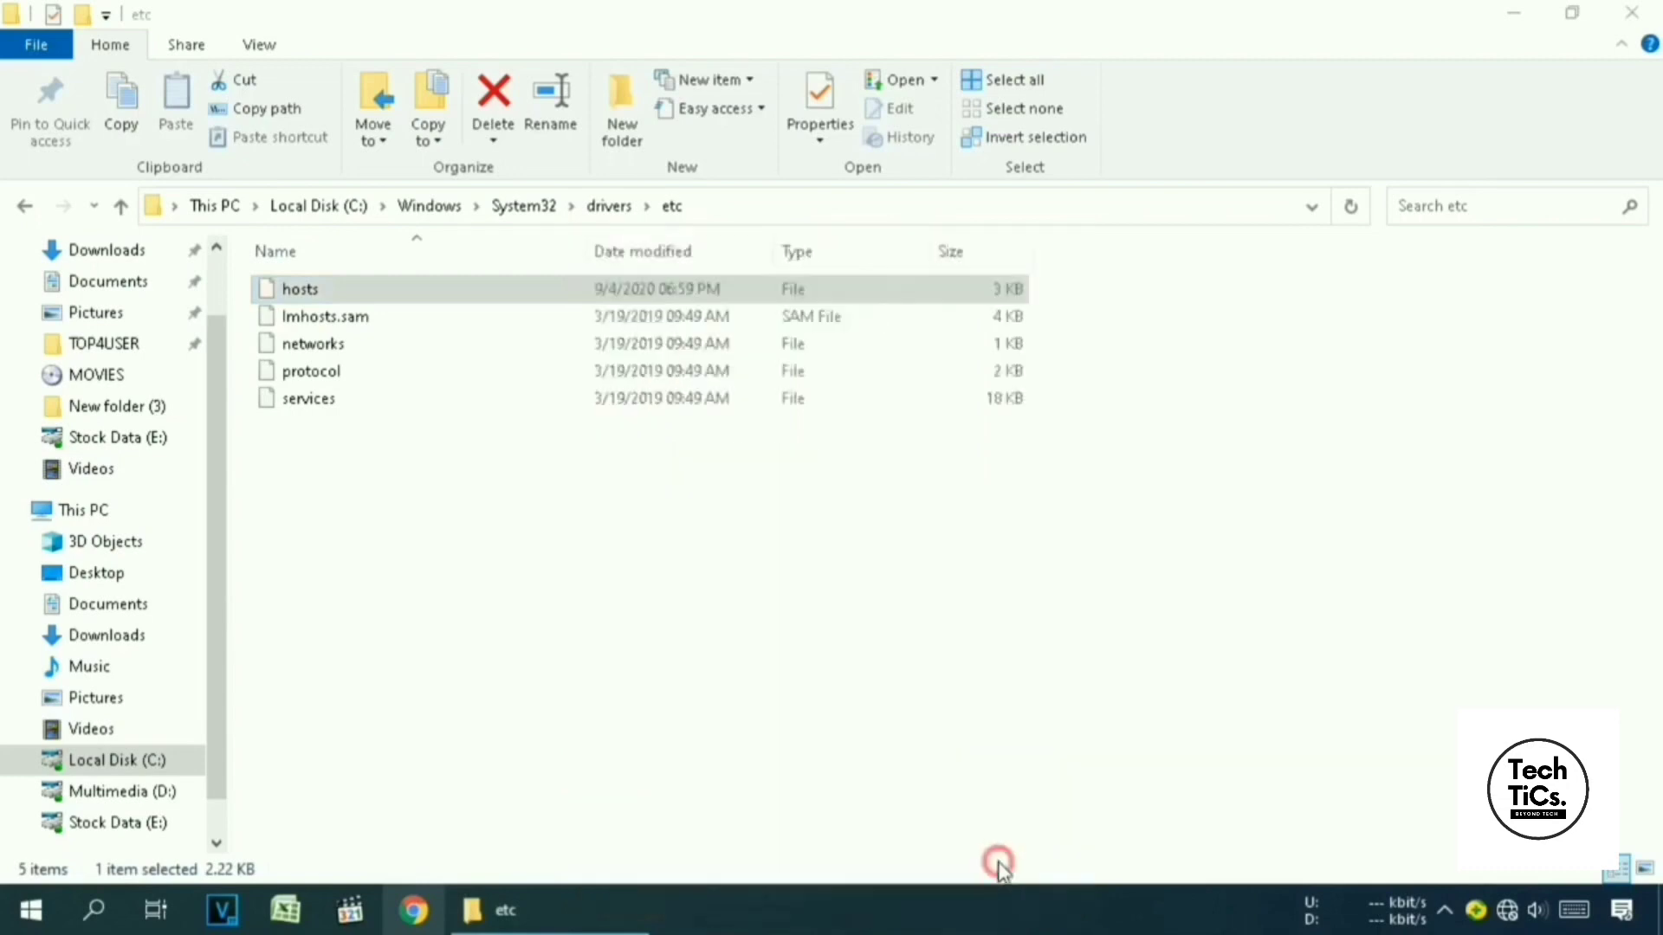
pyautogui.moveTo(1464, 202); pyautogui.dragTo(1122, 56)
pyautogui.click(1325, 65)
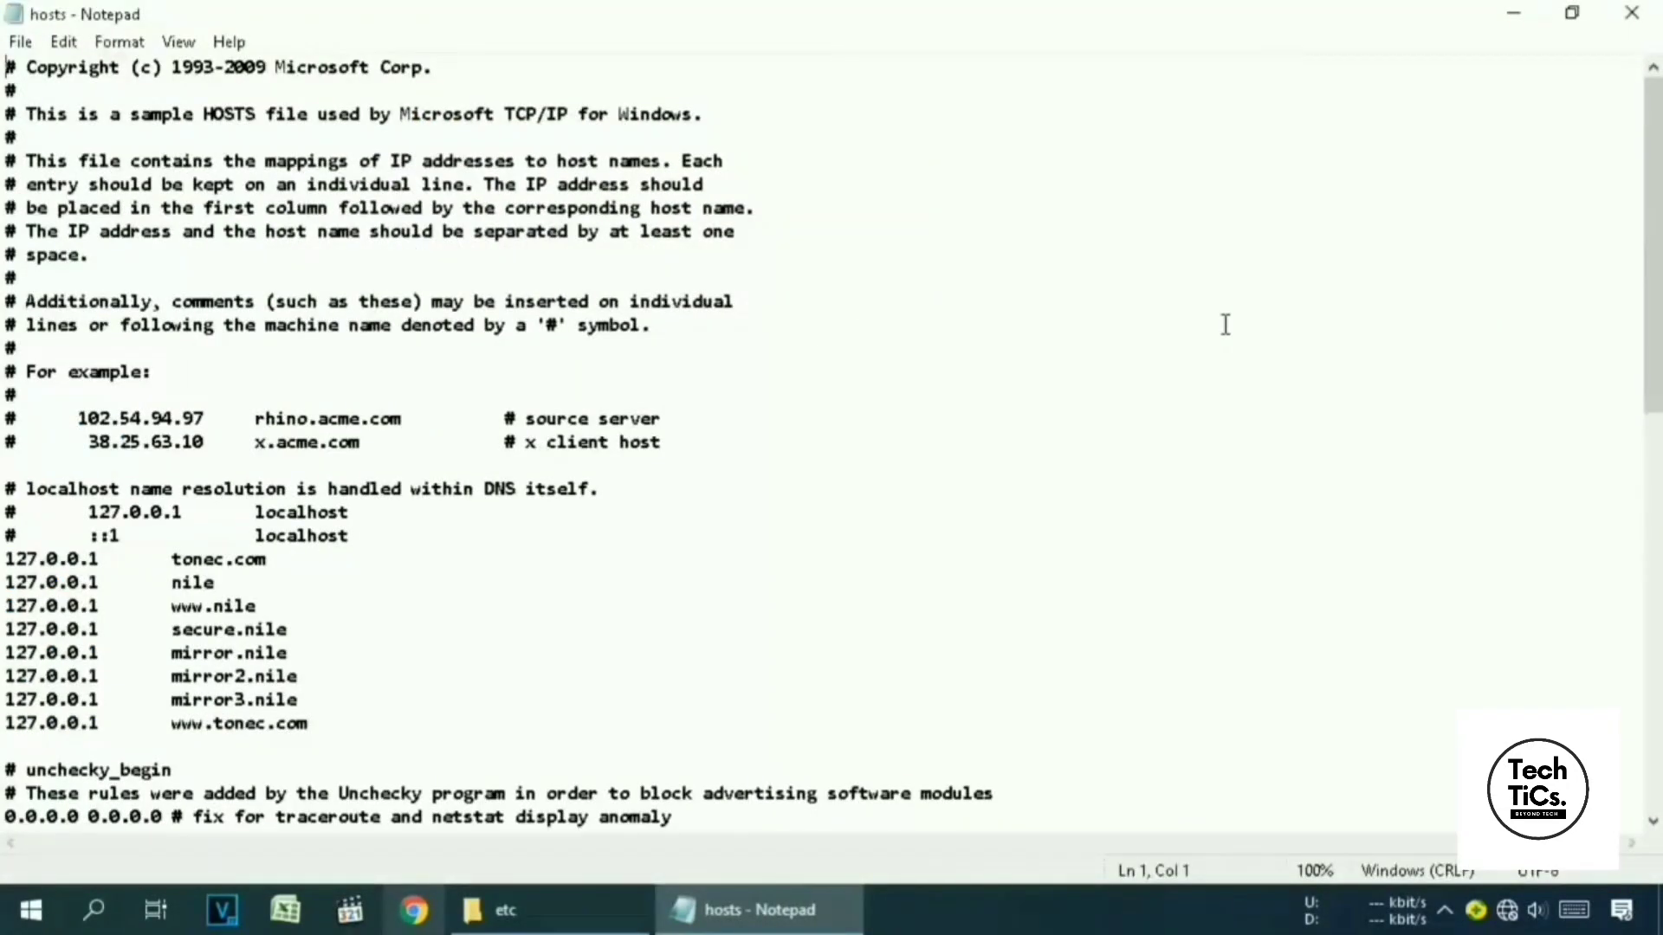
# Delete all entries below the commented localhost lines in the hosts file, through the unchecky_end line.
pyautogui.click(9, 558)
pyautogui.moveTo(8, 559); pyautogui.dragTo(346, 856)
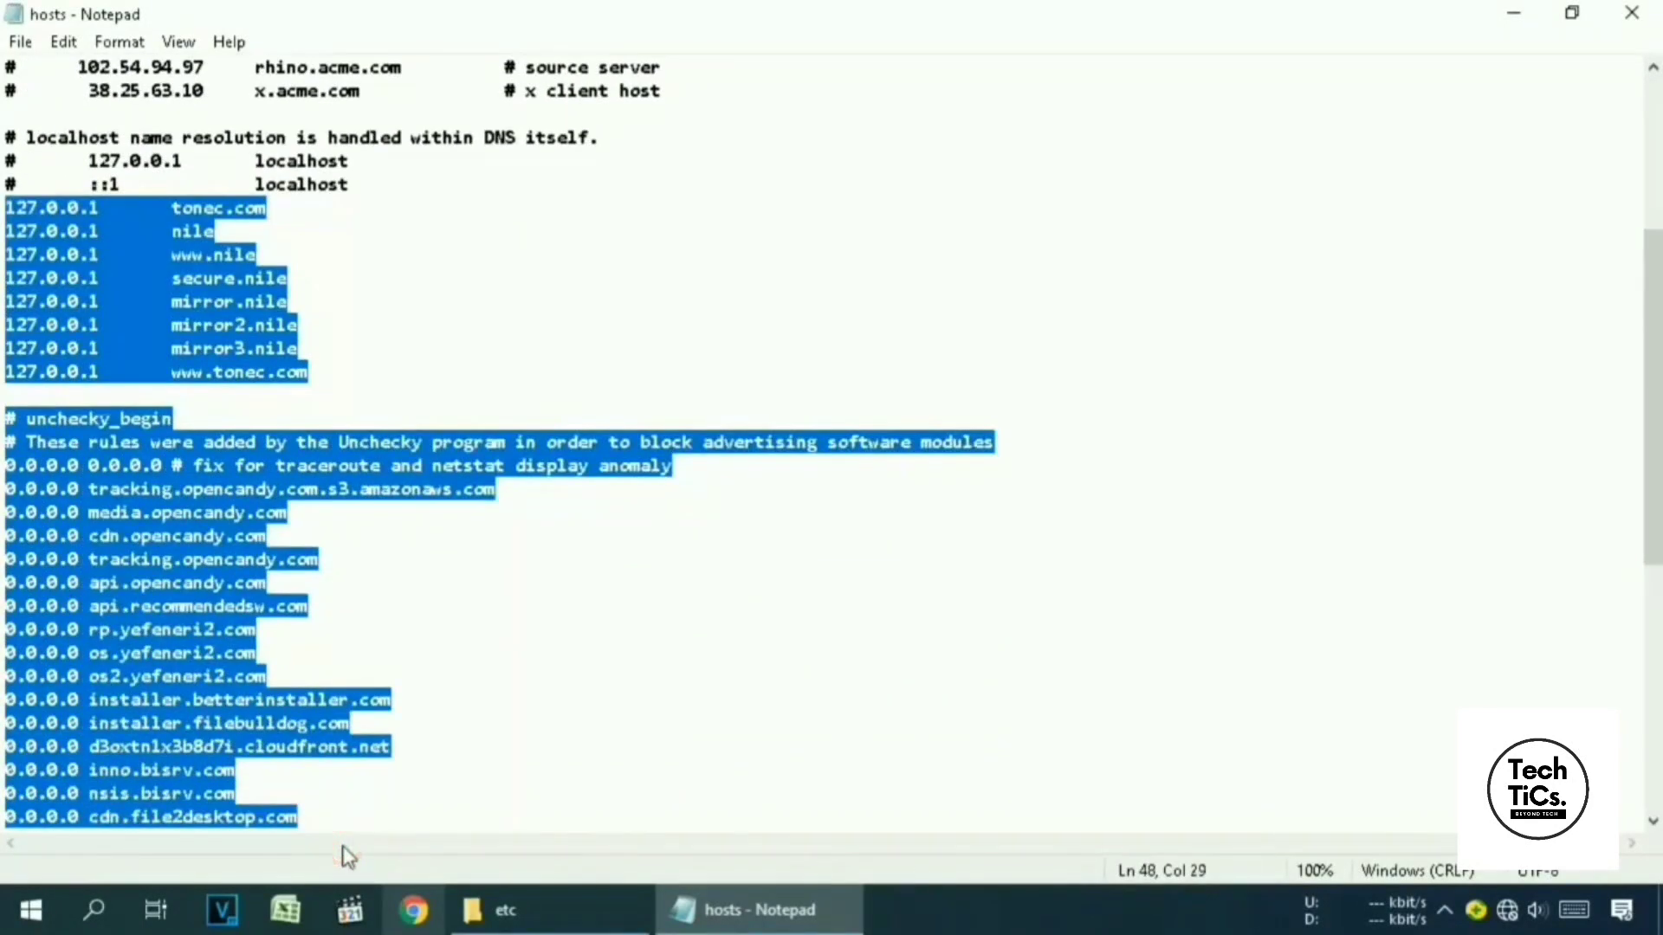
pyautogui.press('Delete')
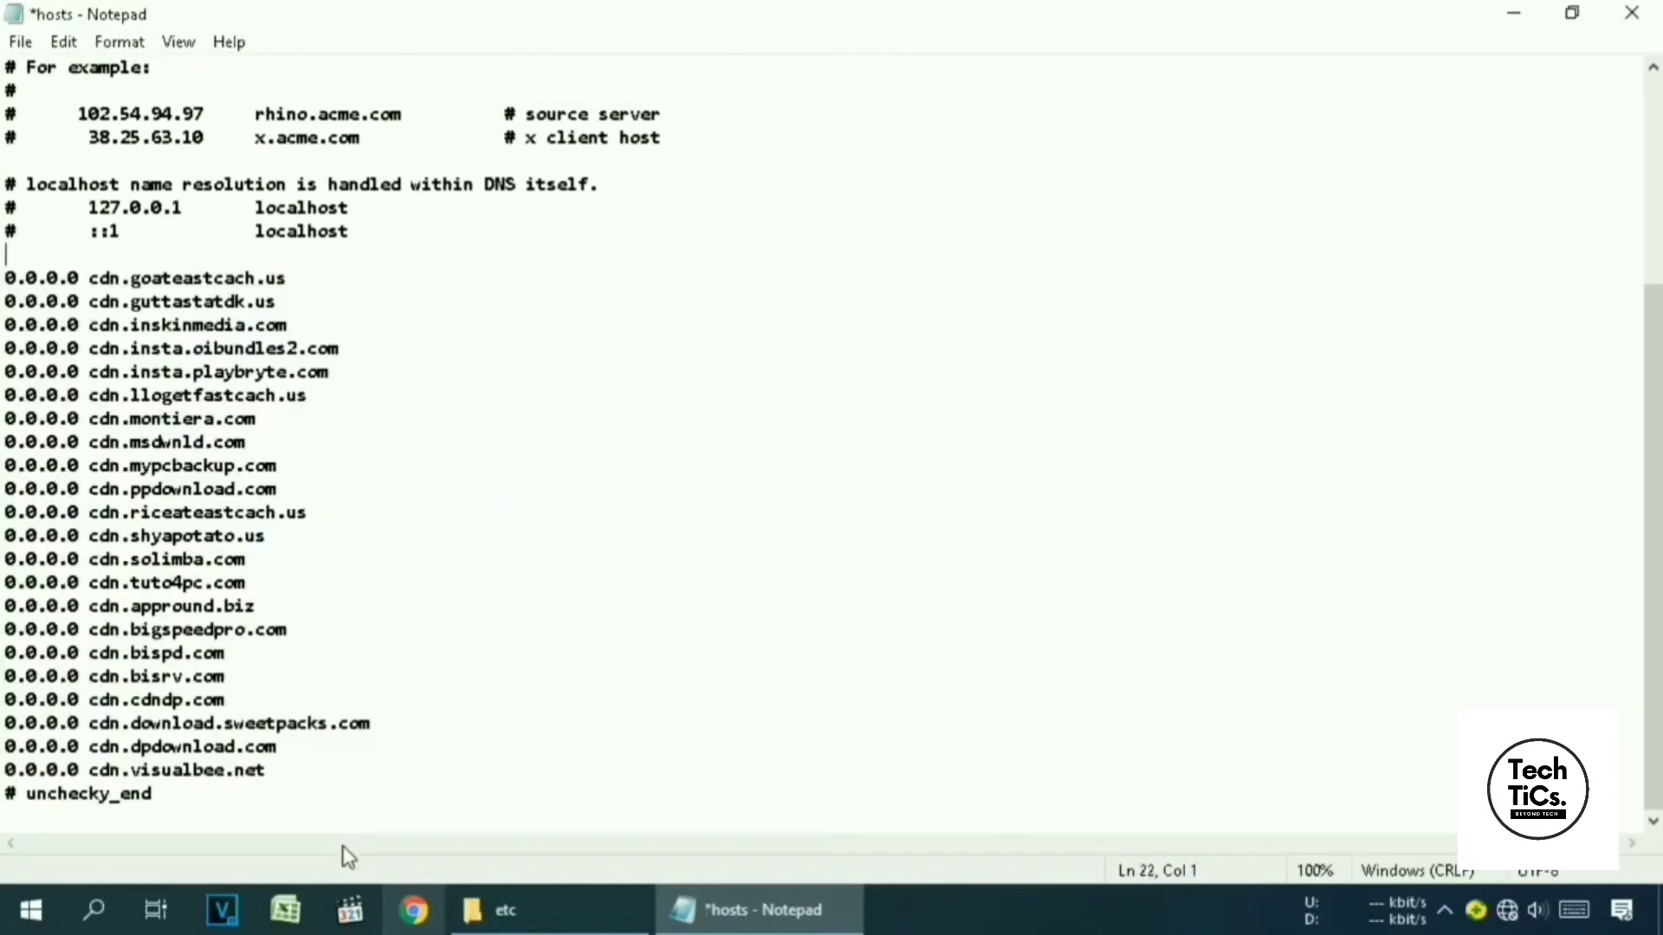
pyautogui.moveTo(7, 277); pyautogui.dragTo(485, 857)
pyautogui.press('Delete')
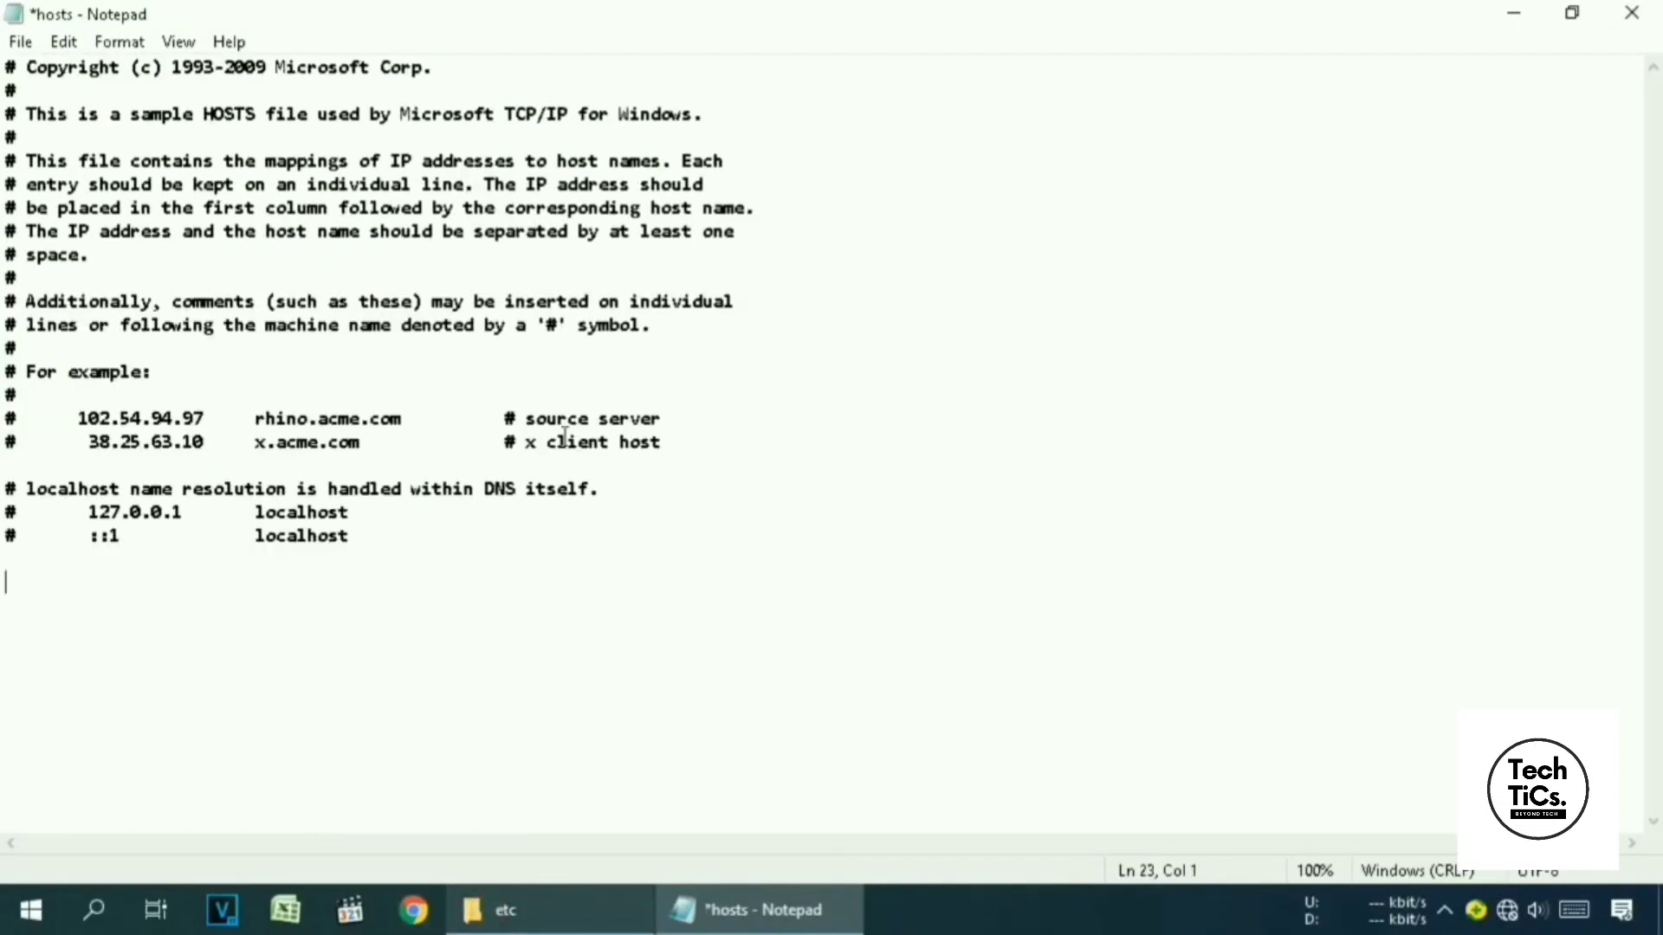
# Try to close the hosts file with its changes saved, and minimize the Notepad and etc folder windows.
pyautogui.click(1632, 13)
pyautogui.click(759, 472)
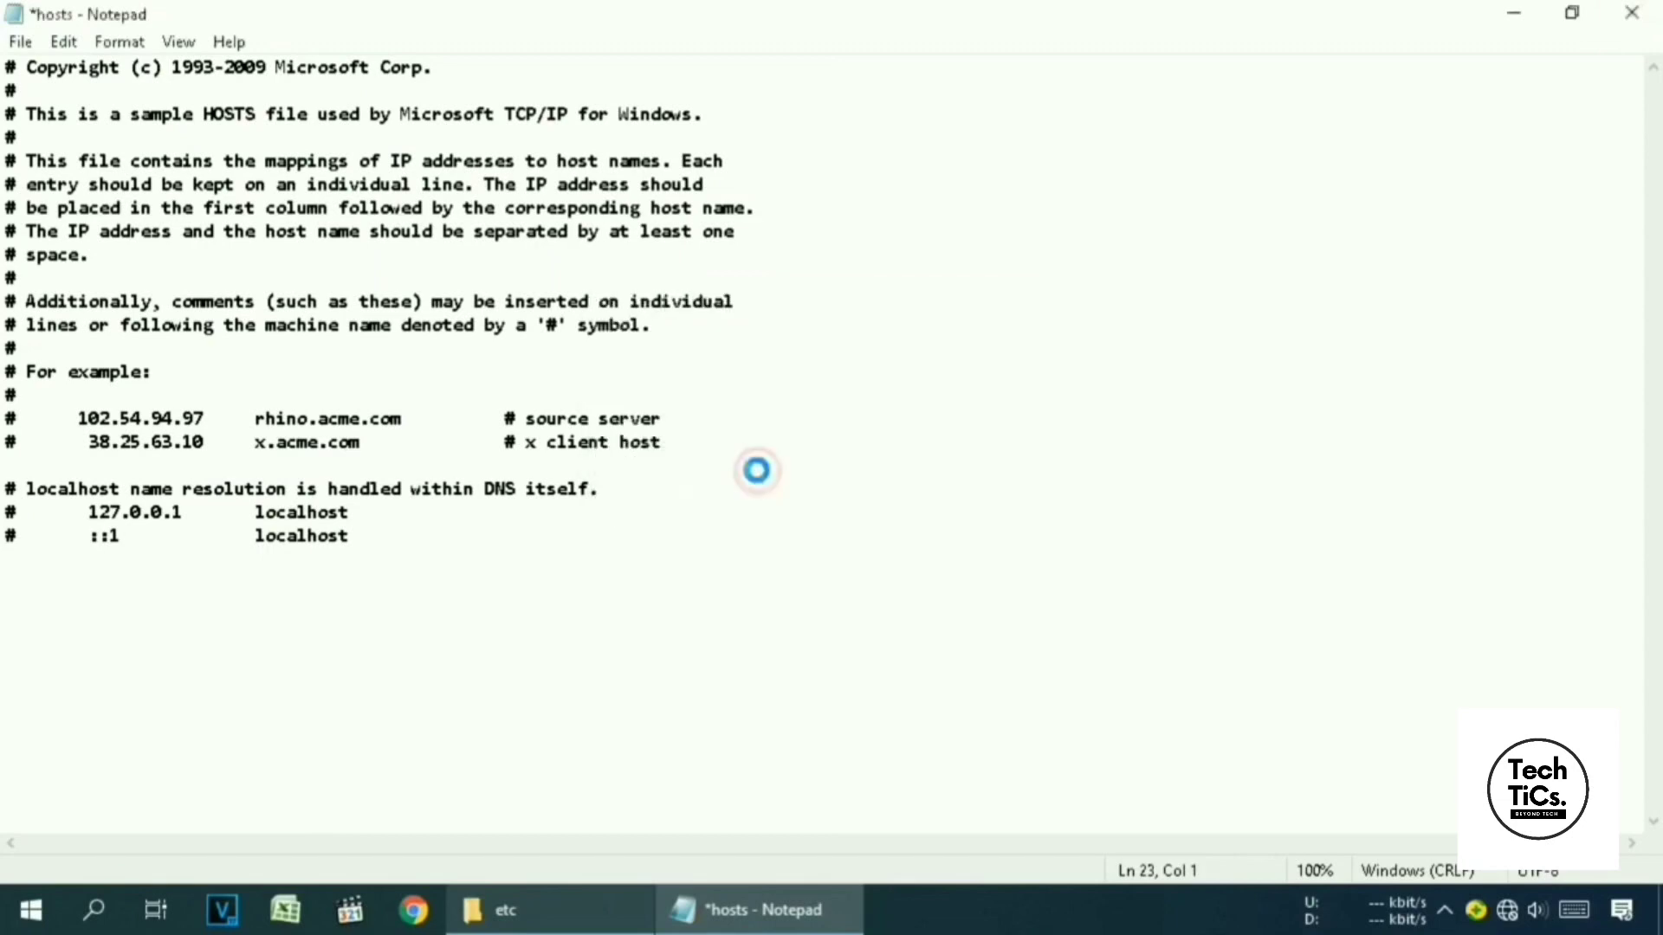
pyautogui.click(1514, 10)
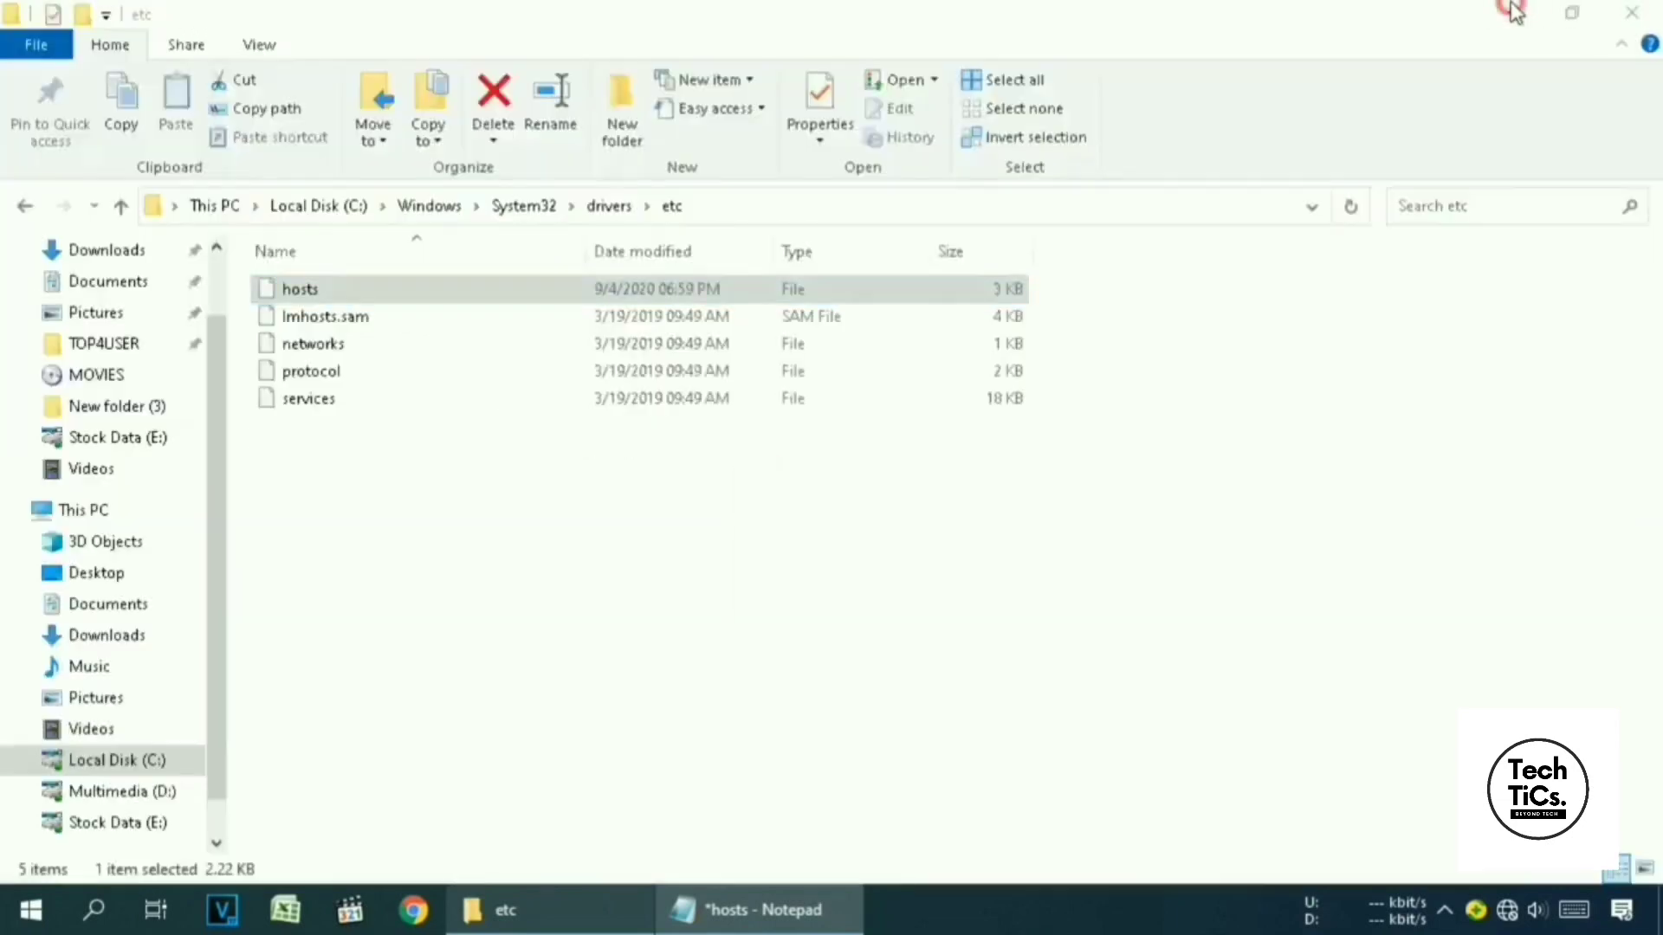
pyautogui.click(1512, 8)
# Open the Windows Prefetch folder by running the command prefetch from the Run dialog.
pyautogui.click(100, 906)
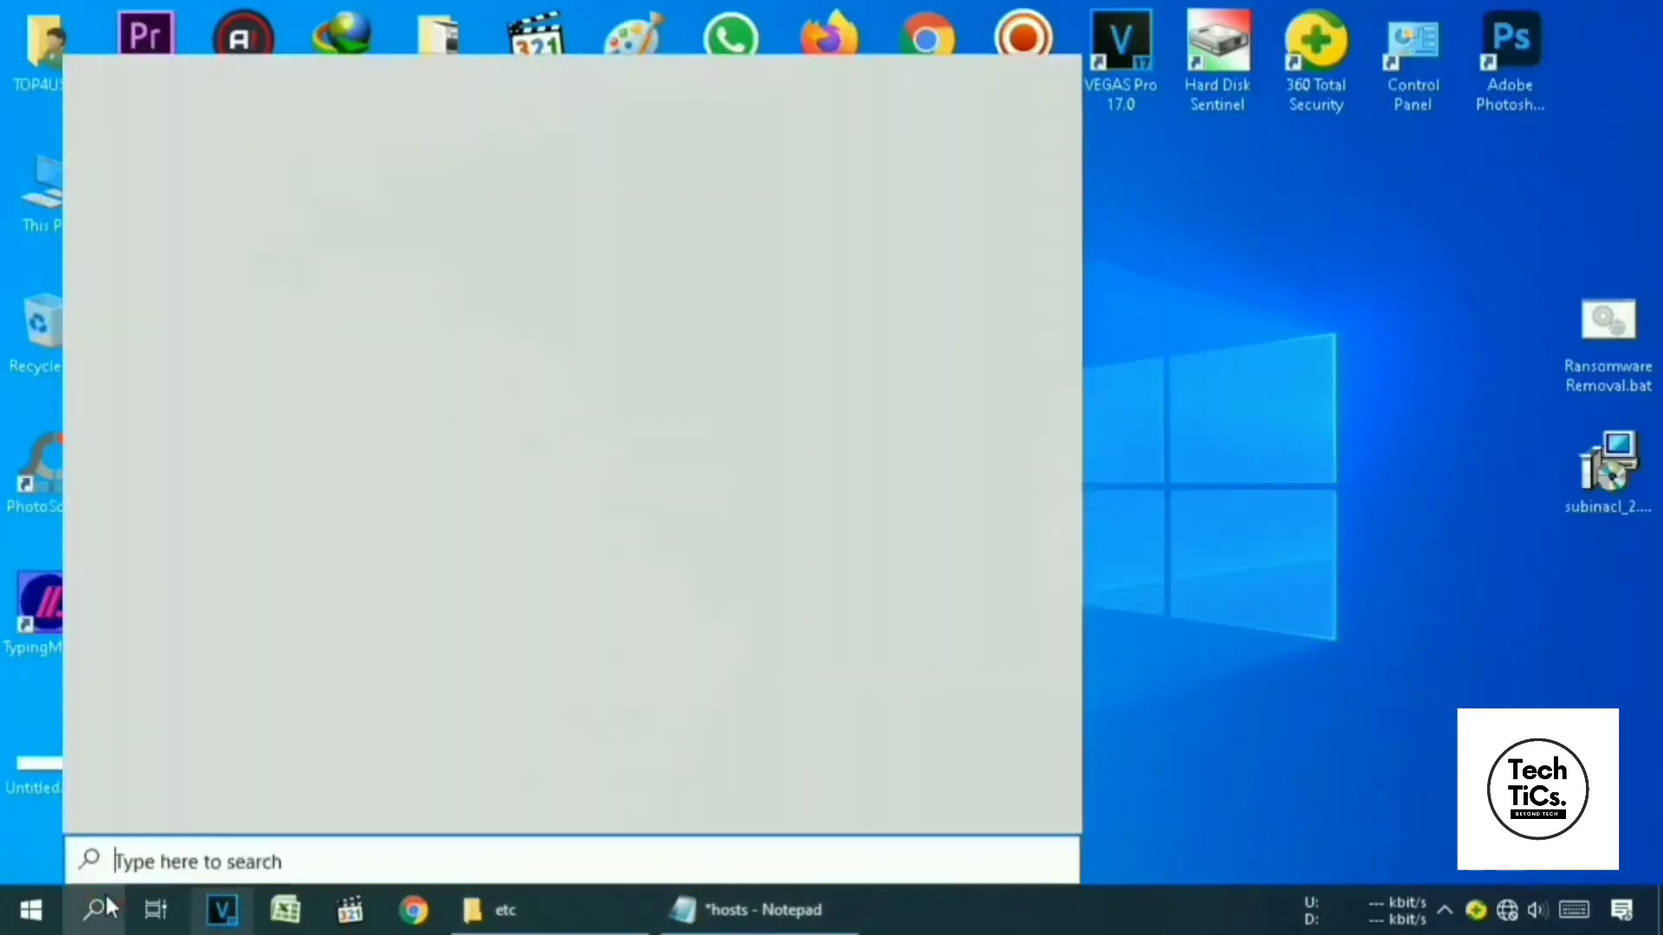
pyautogui.write('run')
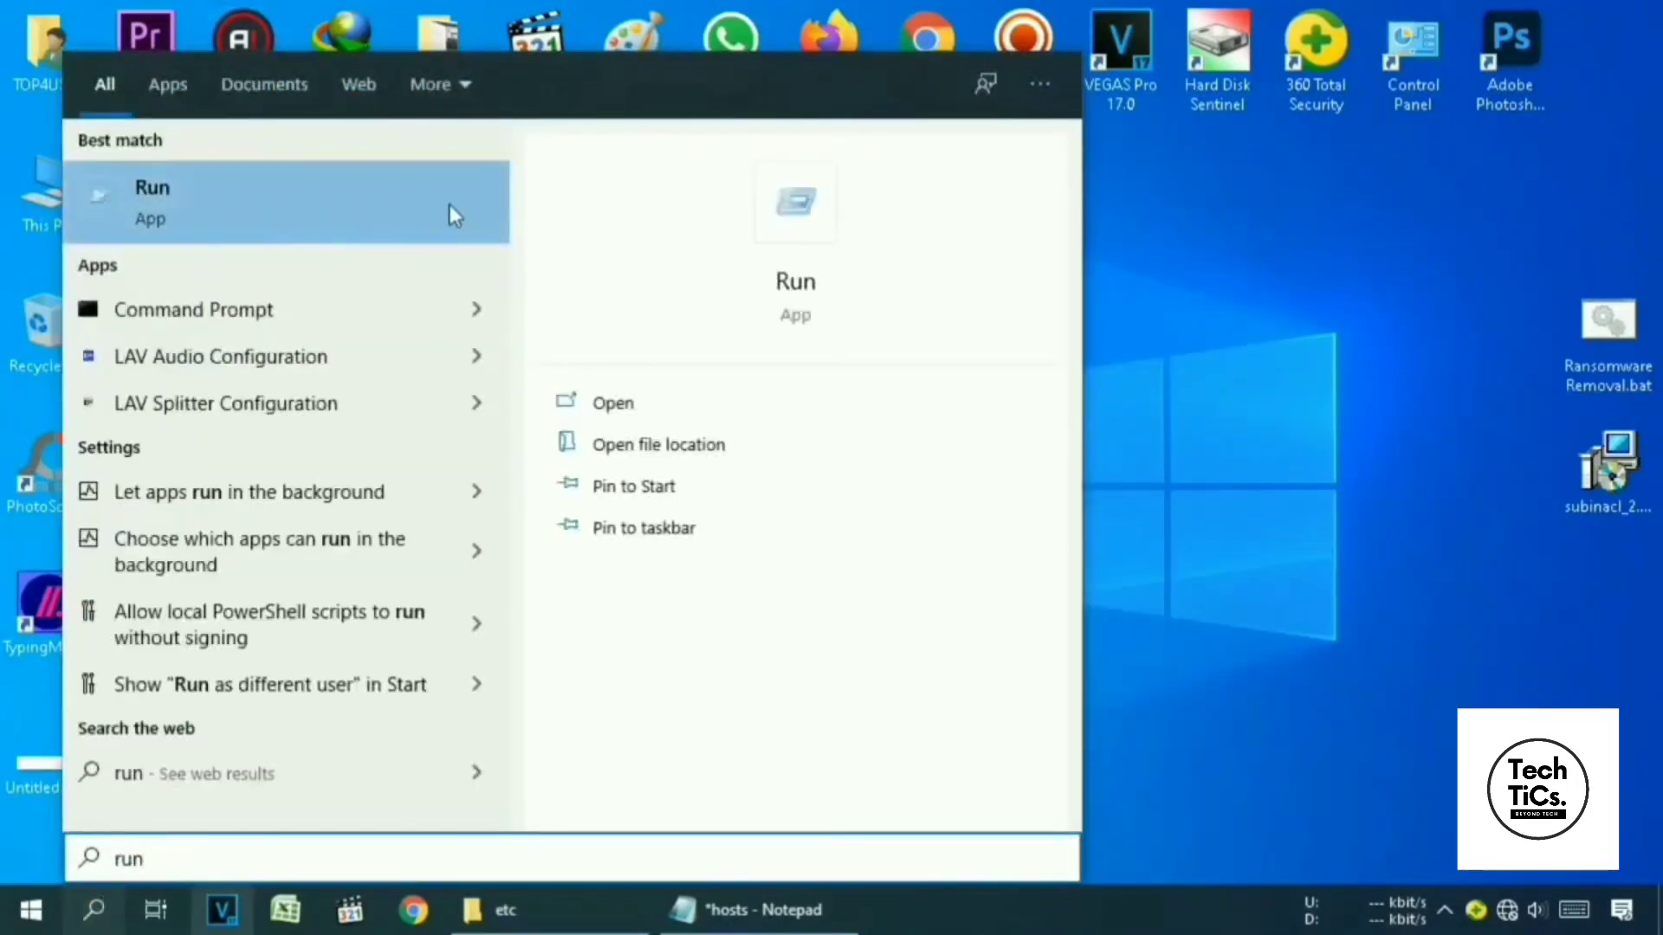
pyautogui.click(385, 206)
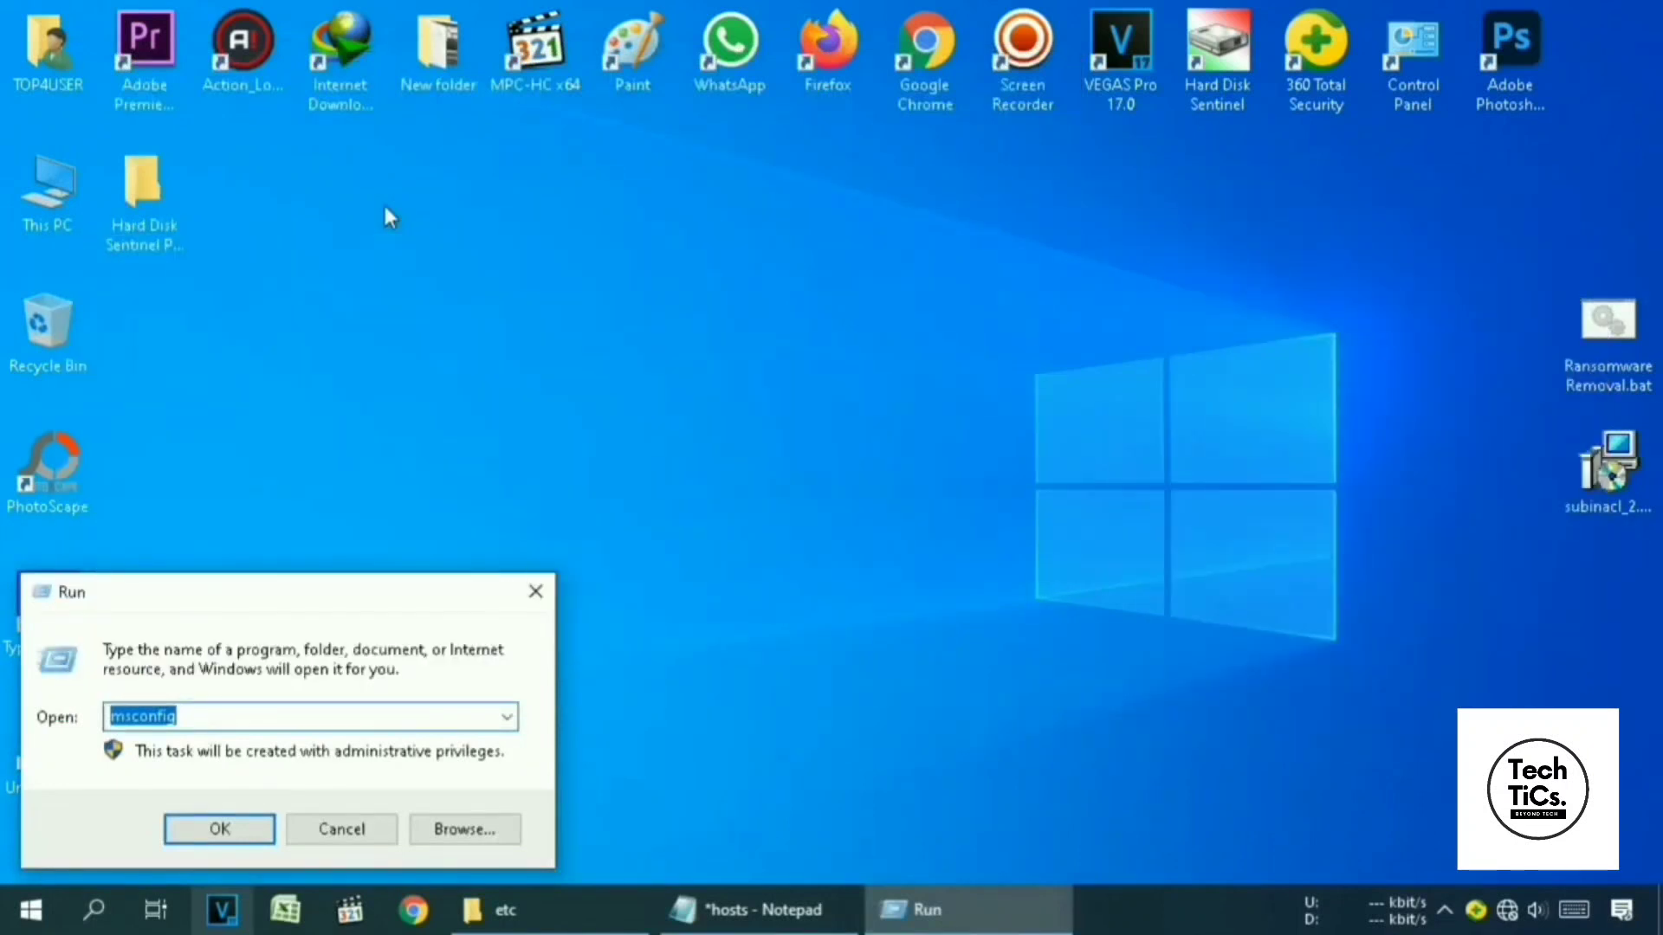
pyautogui.write('prefetch')
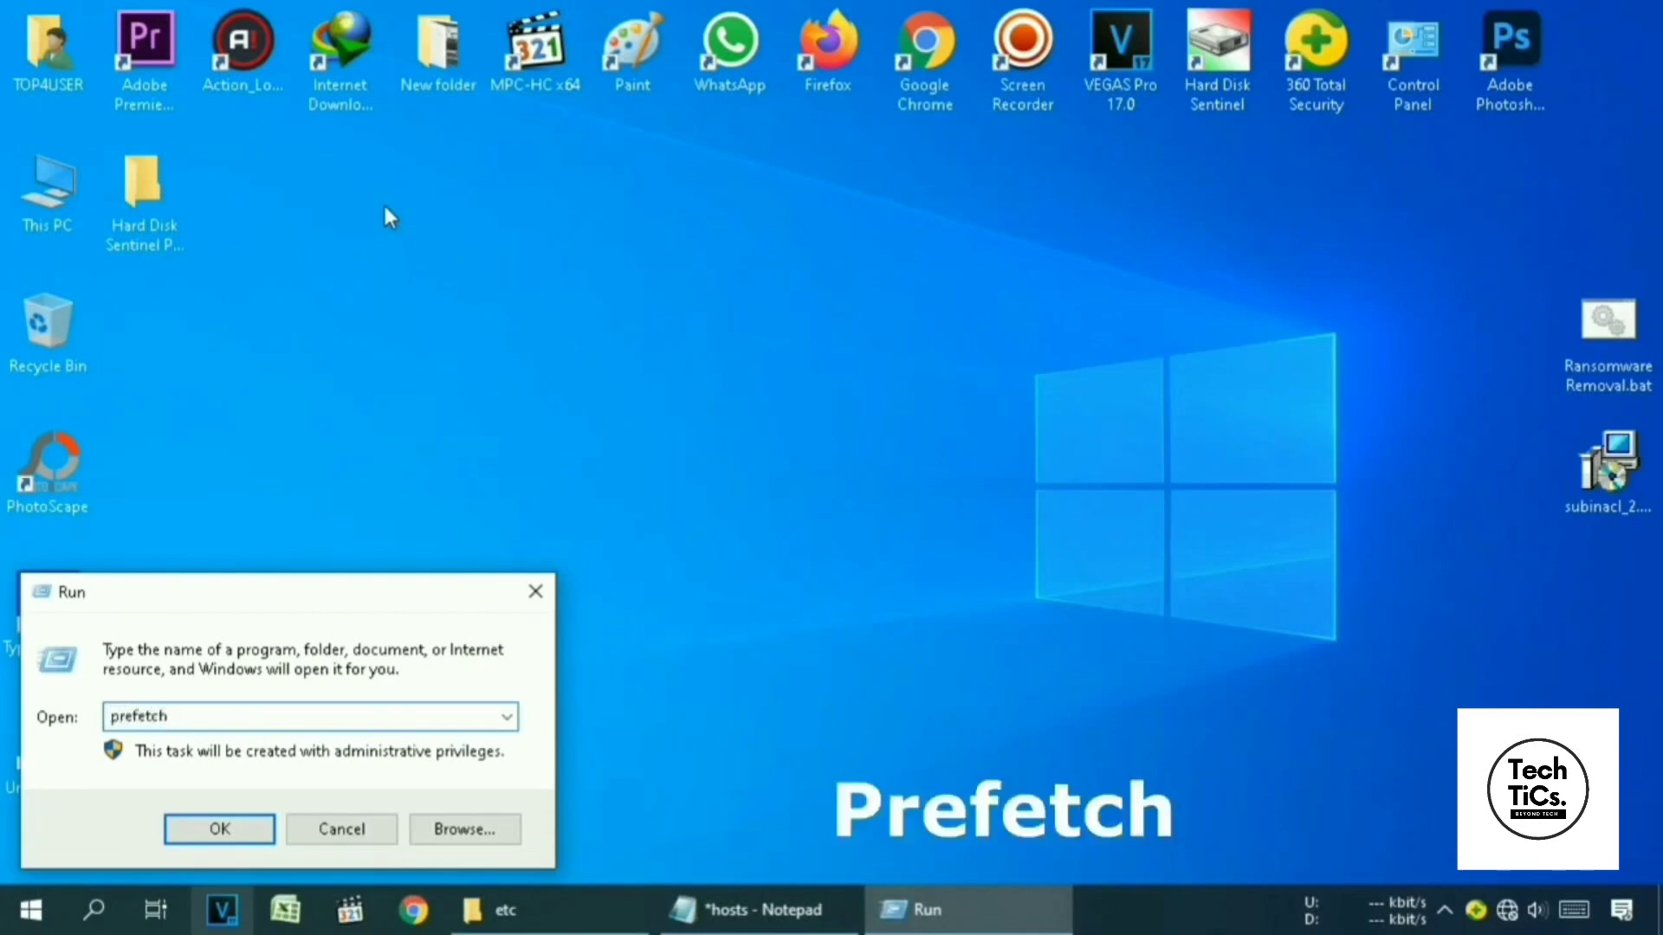
pyautogui.press('Return')
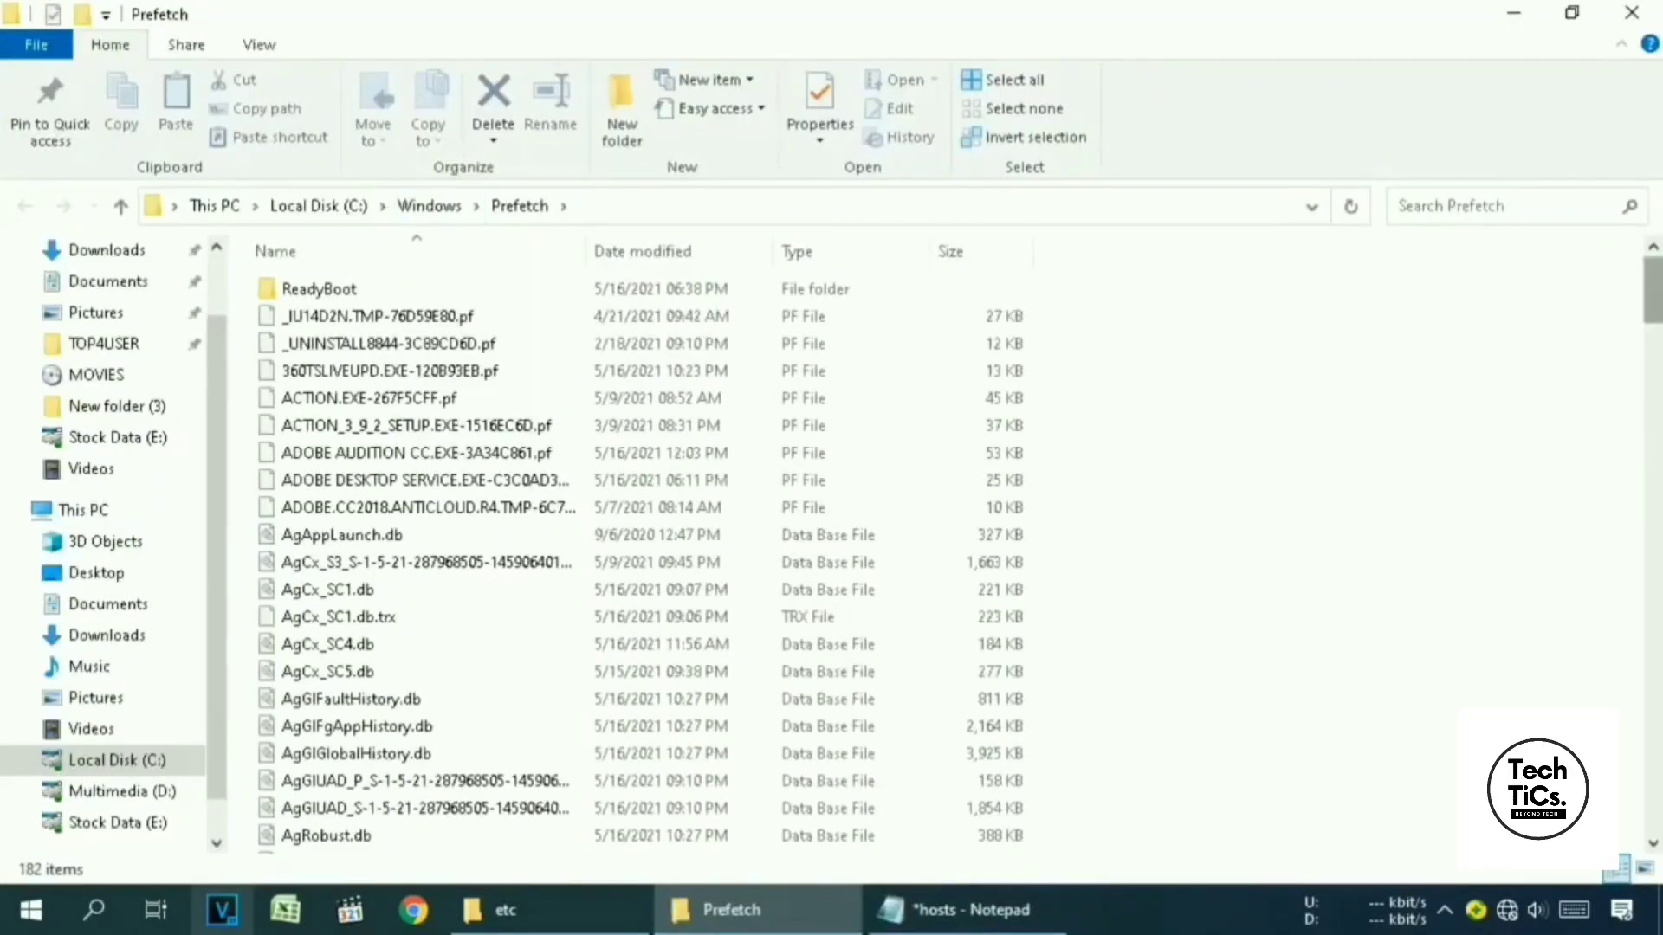
# Delete all items in the Prefetch folder, skipping the file in use, and close the folder window.
pyautogui.scroll(-5, 1266, 362)
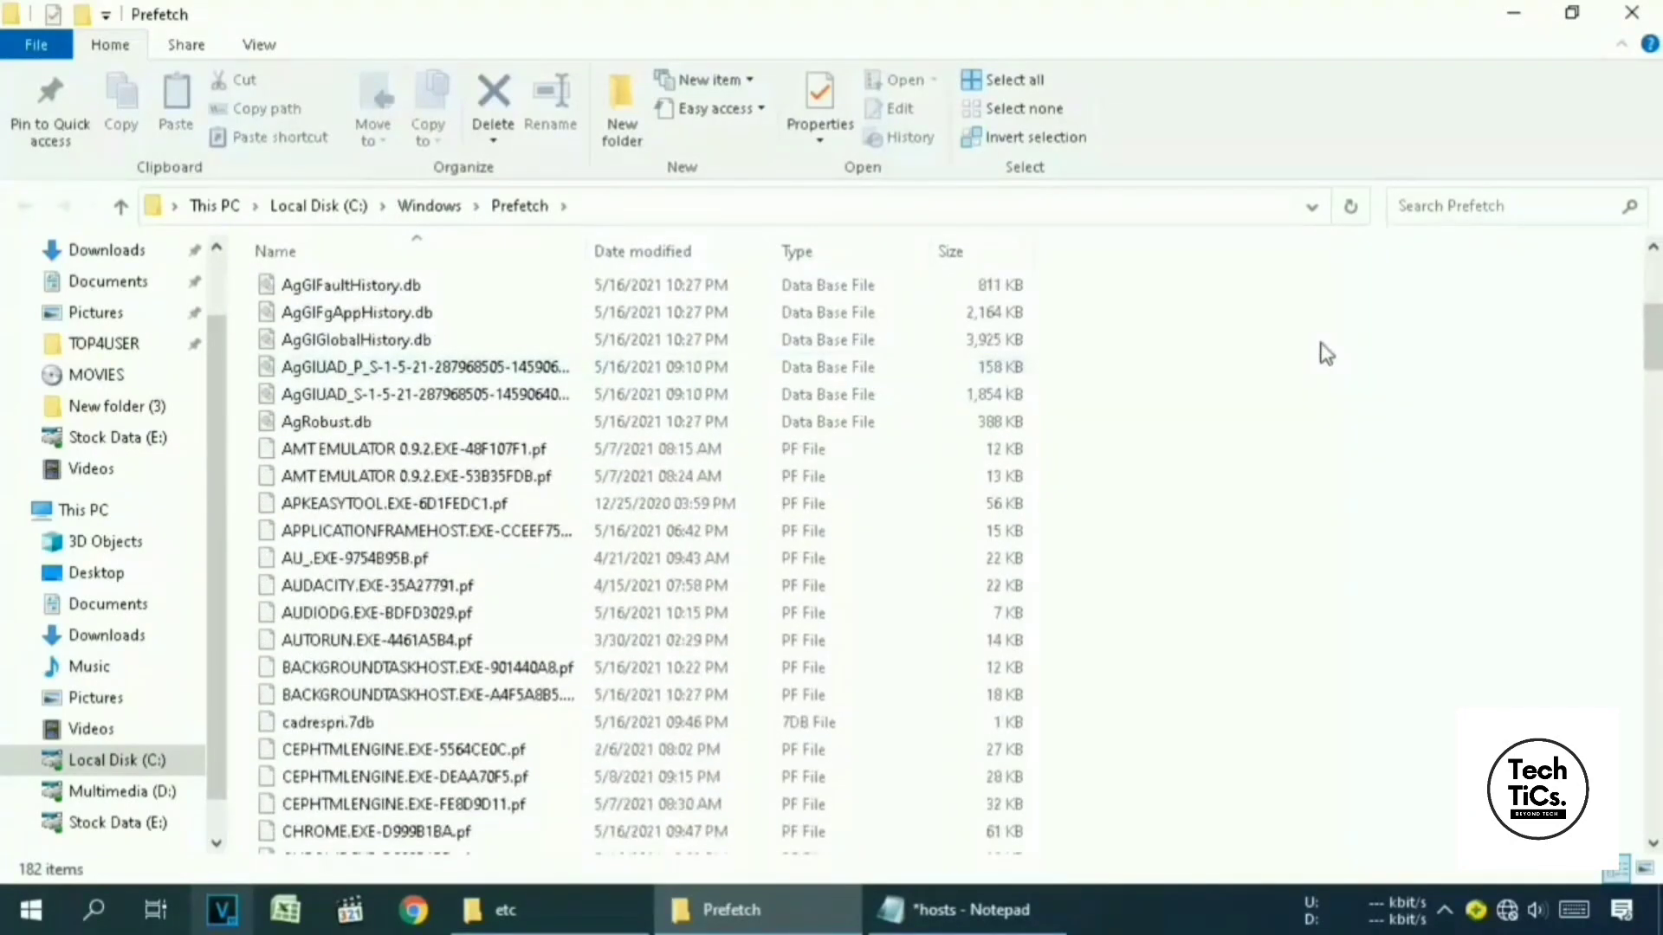
pyautogui.hotkey('ctrl', 'a')
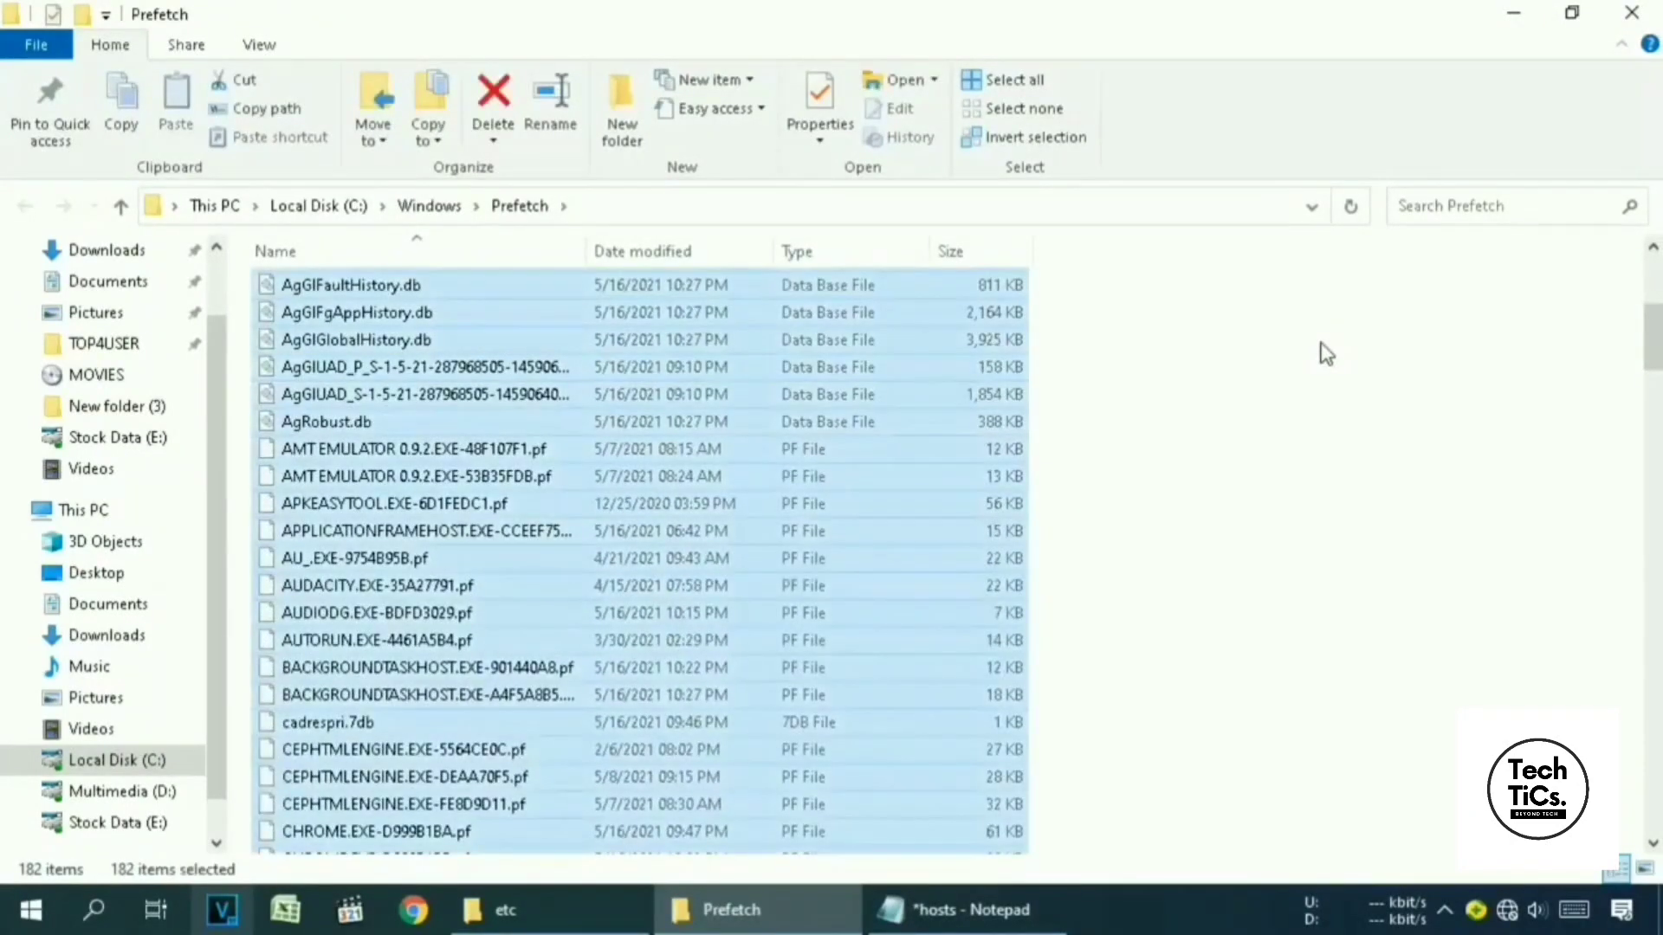
pyautogui.press('Delete')
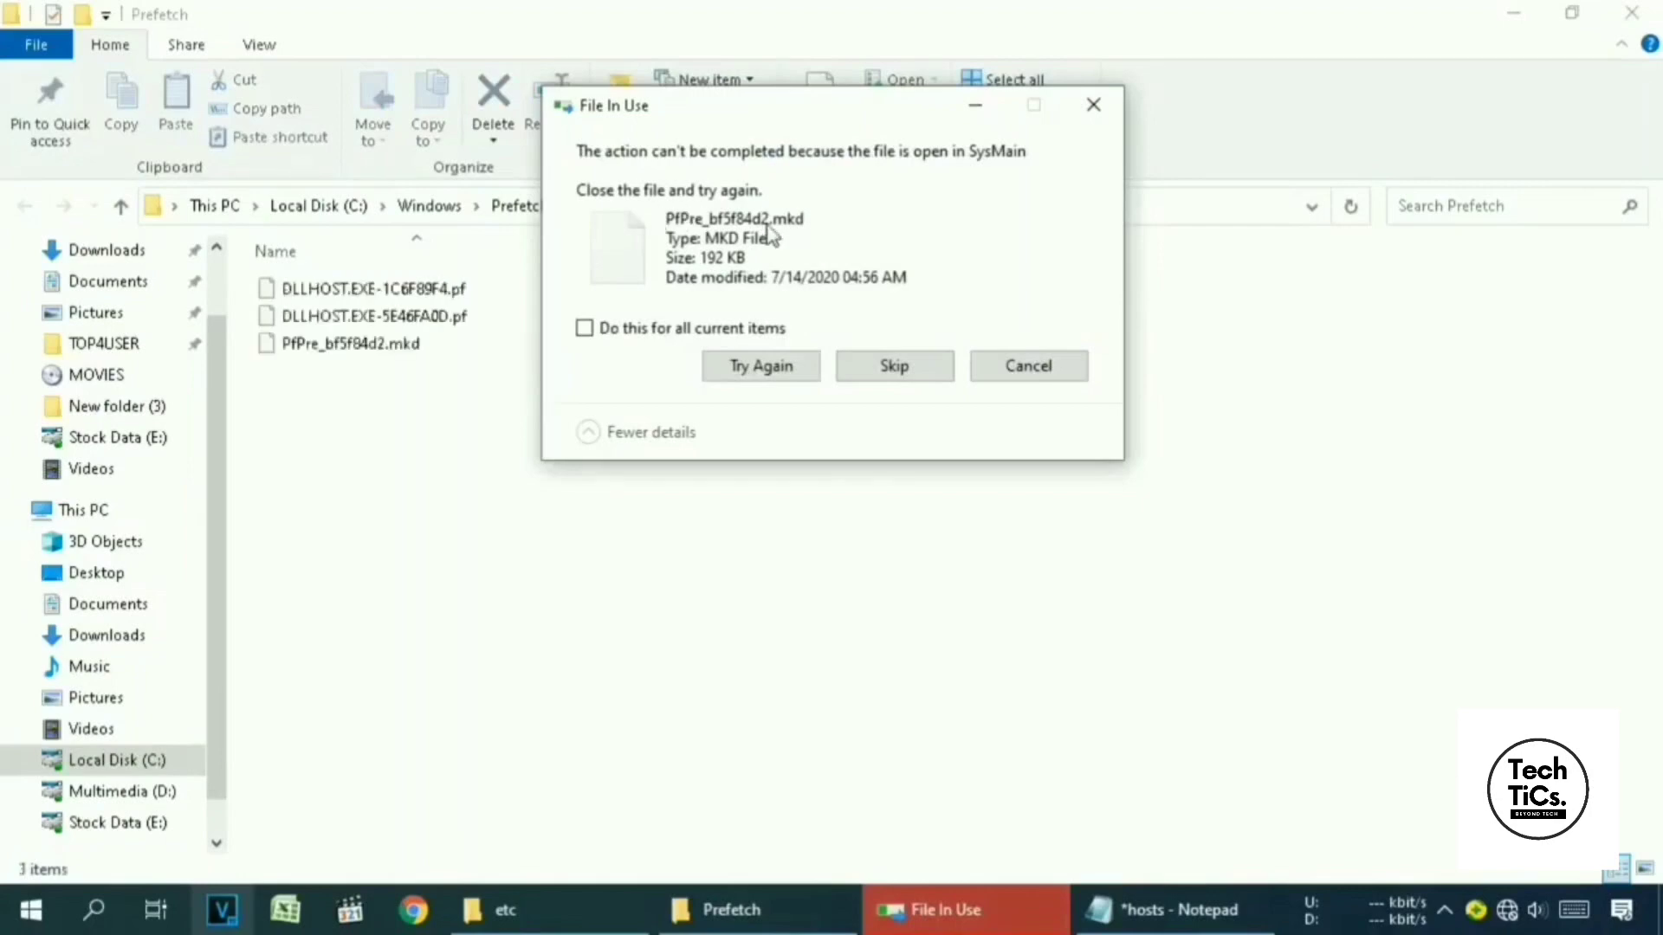
pyautogui.click(896, 366)
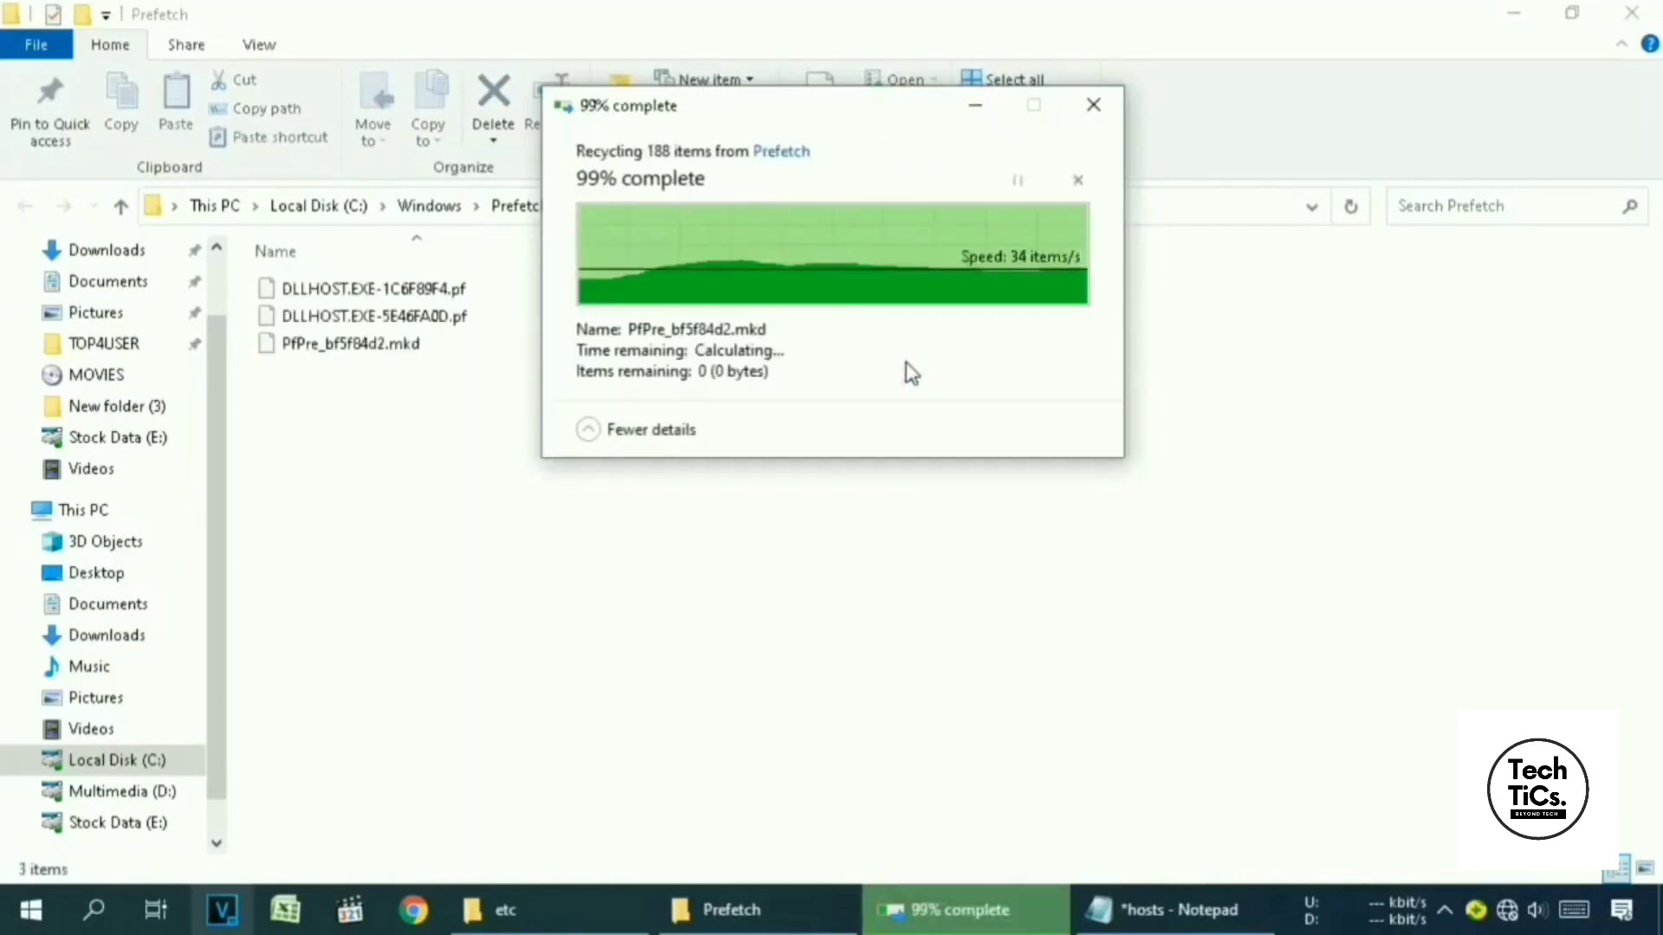
pyautogui.click(1632, 12)
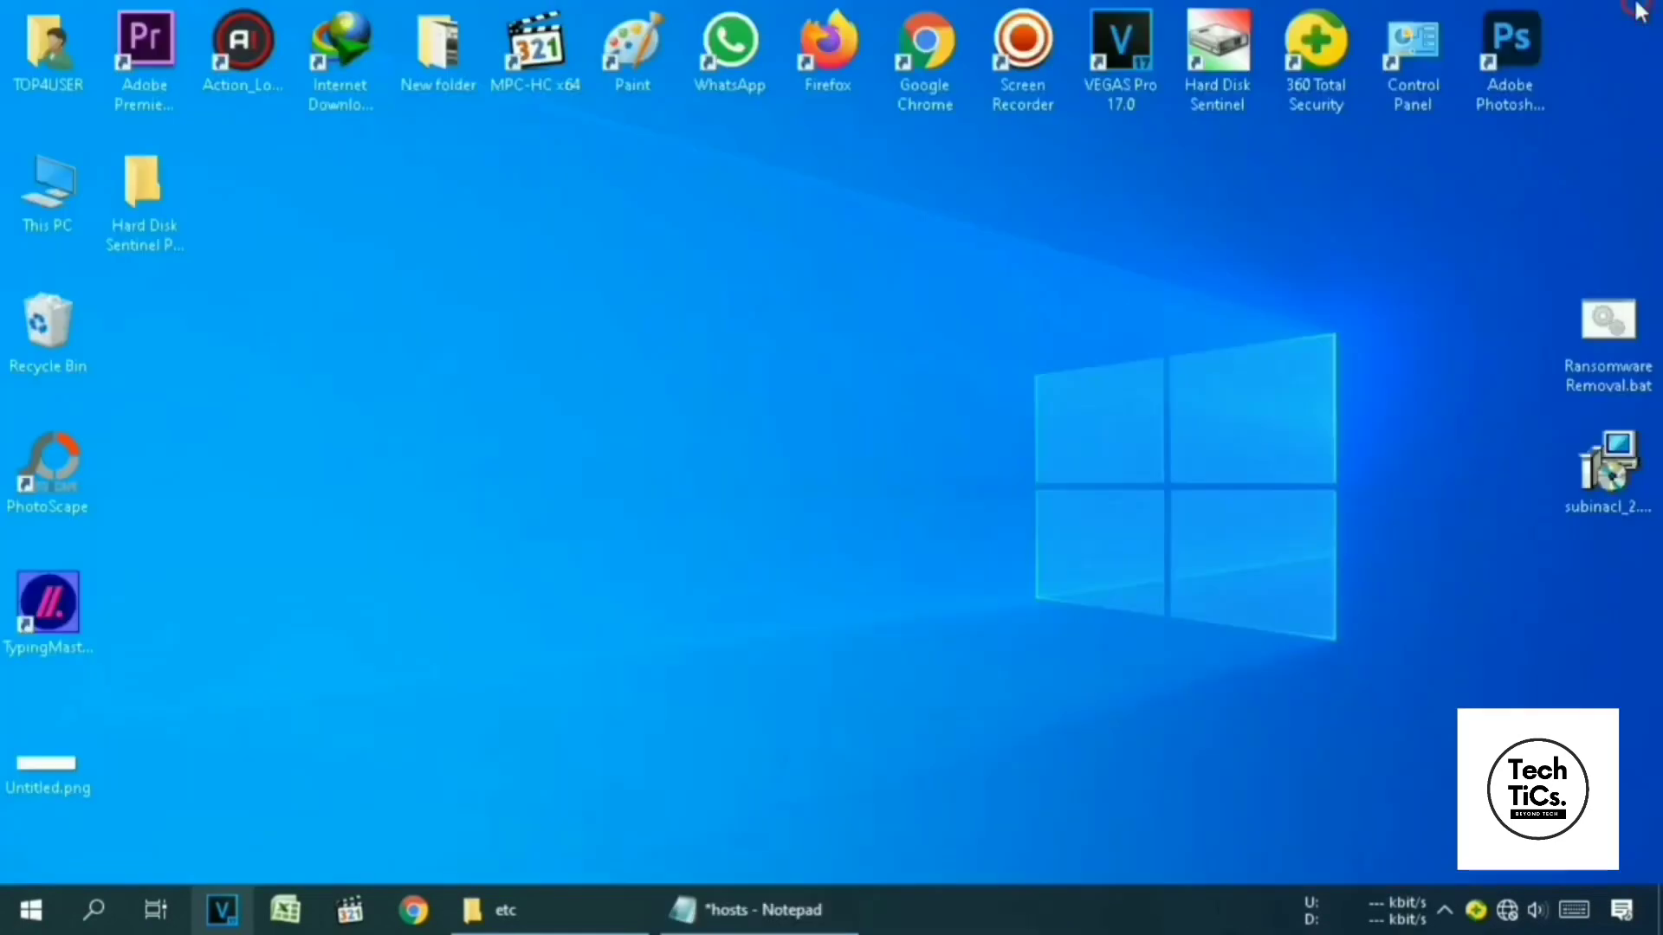
# Open the user's Temp folder by running %temp% from the Run dialog.
pyautogui.click(91, 921)
pyautogui.write('run')
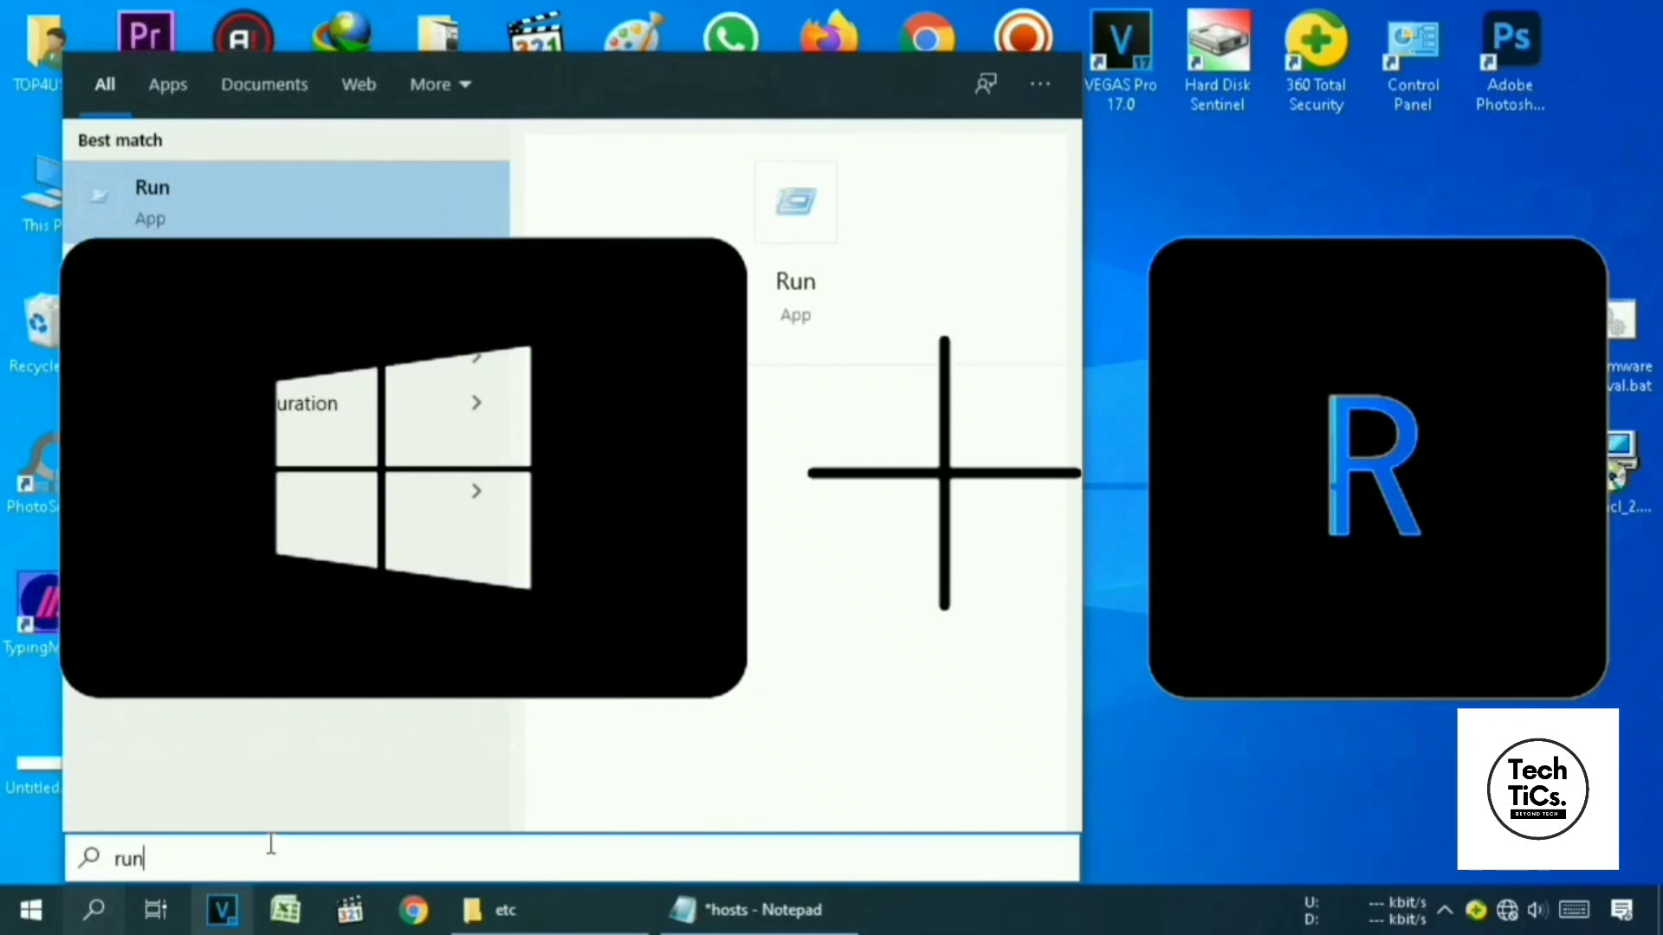
pyautogui.press('Return')
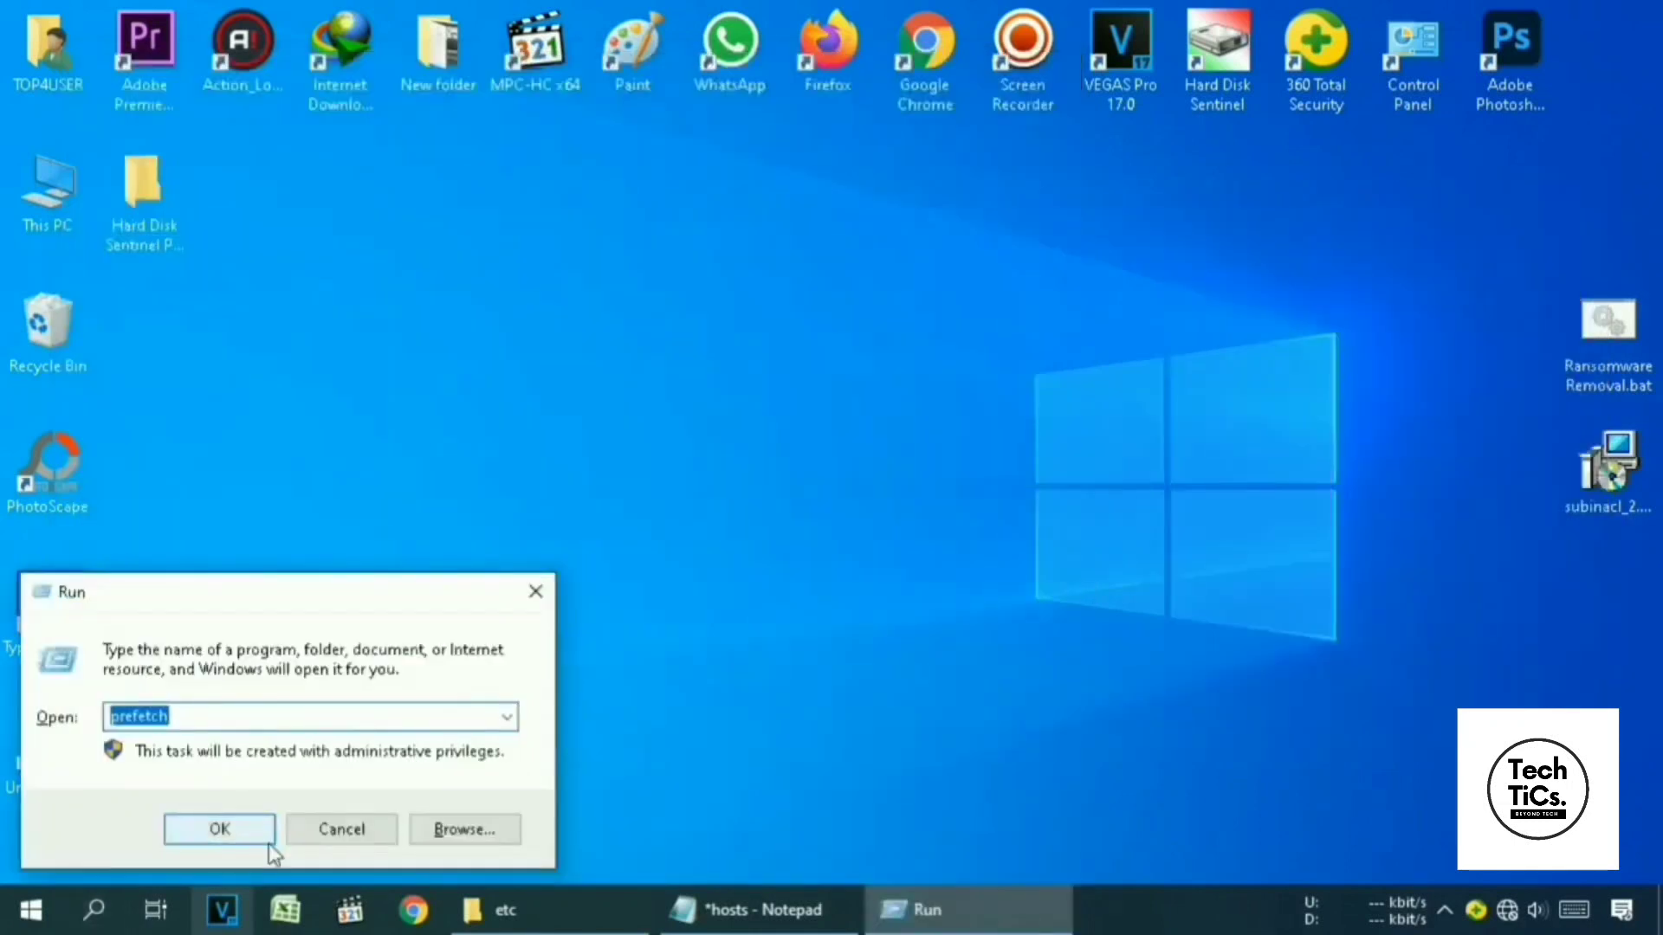
pyautogui.write('%')
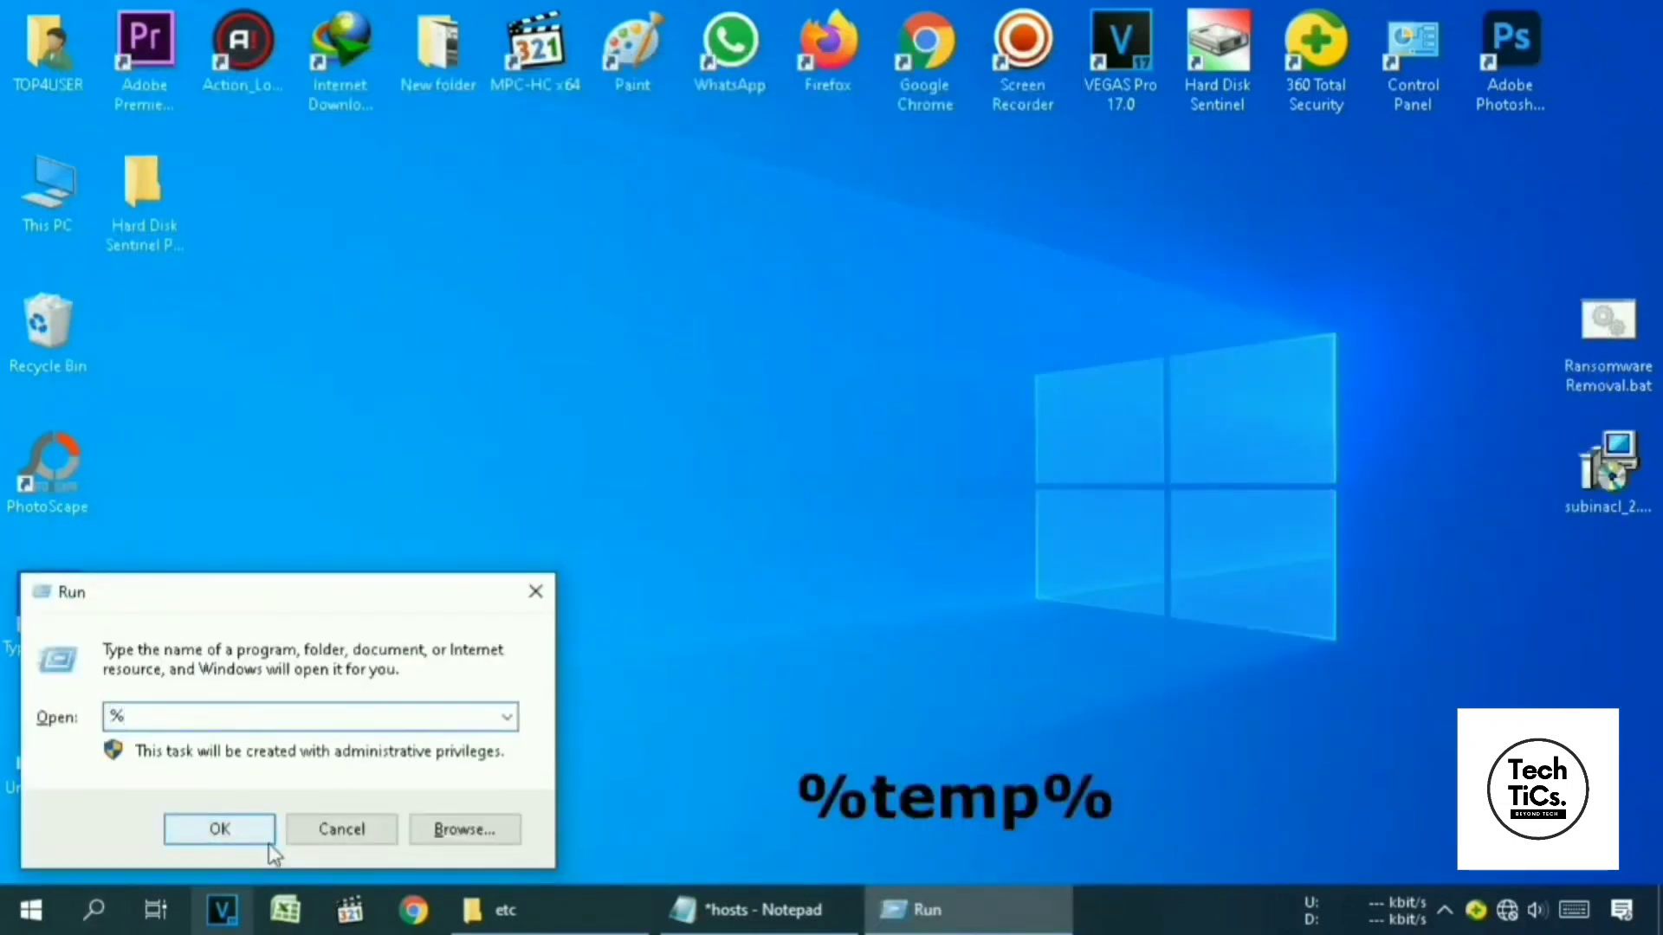
pyautogui.write('temp%')
pyautogui.click(268, 844)
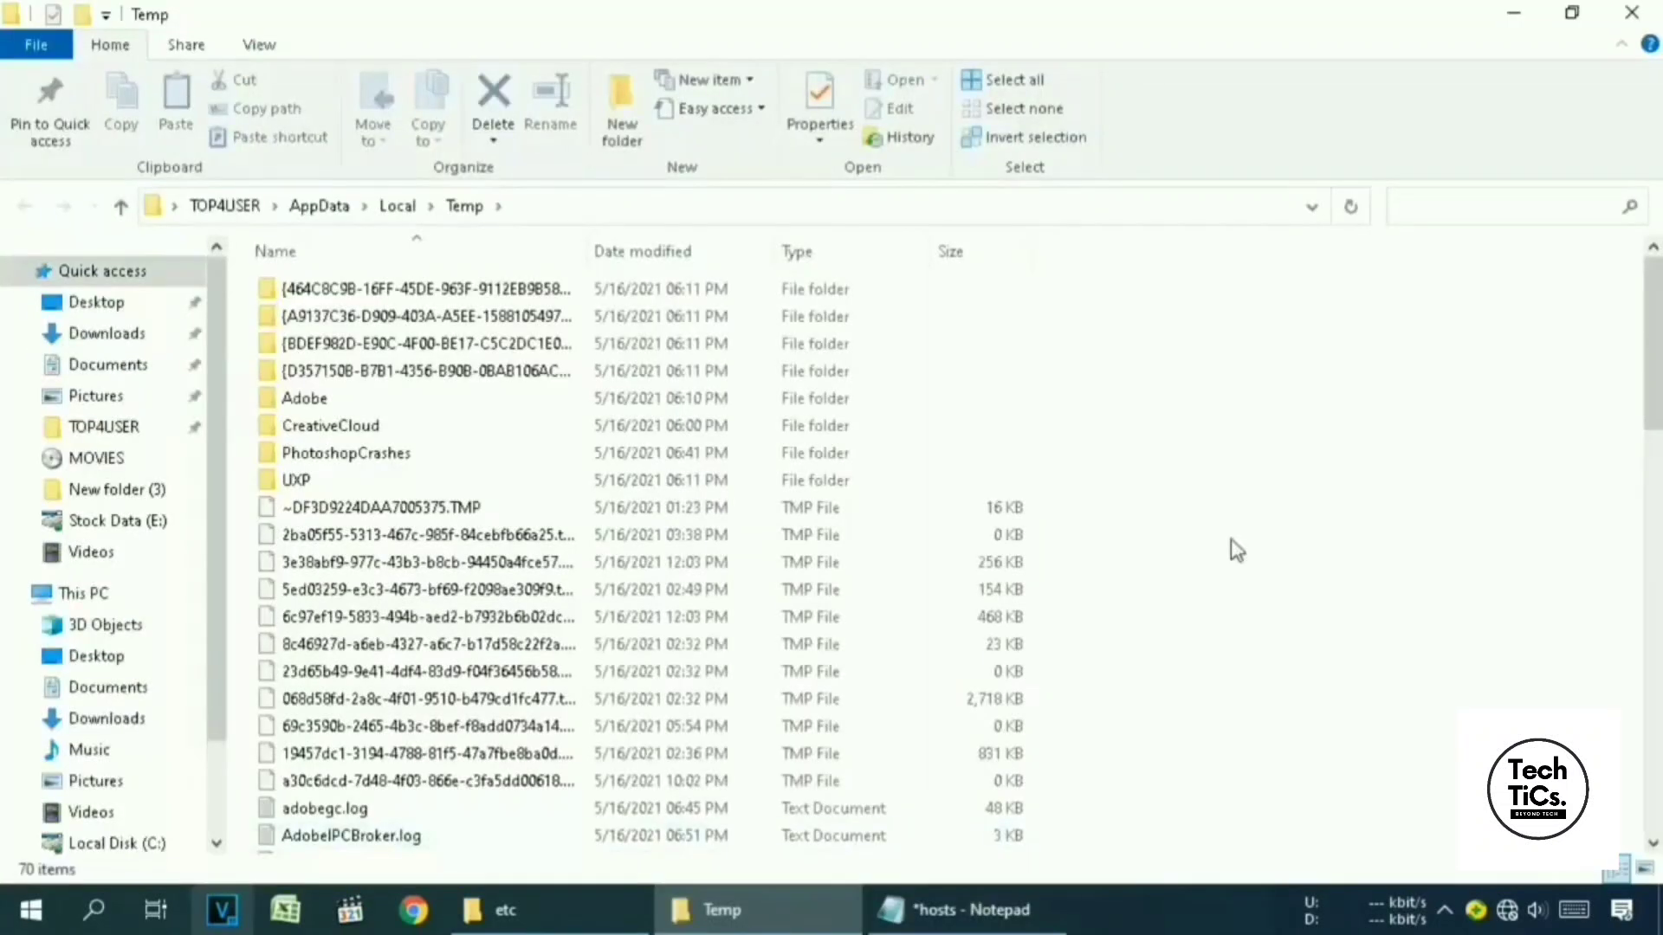
# Delete all items in the Temp folder, skipping every file or folder that is in use.
pyautogui.hotkey('ctrl', 'a')
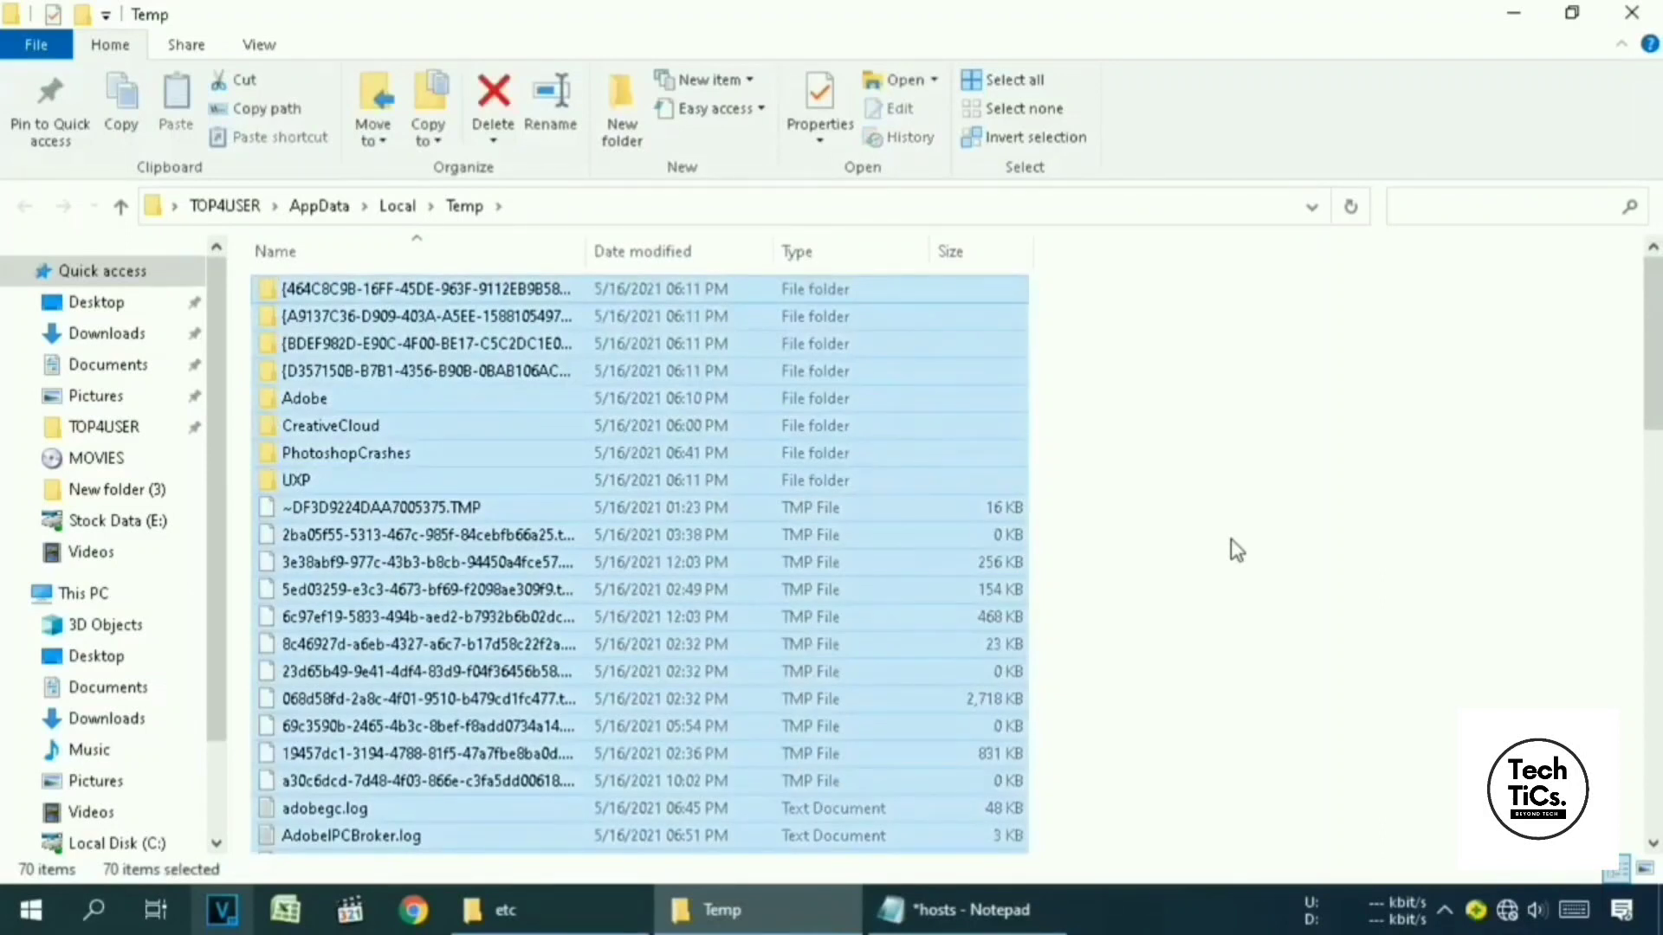
pyautogui.press('Delete')
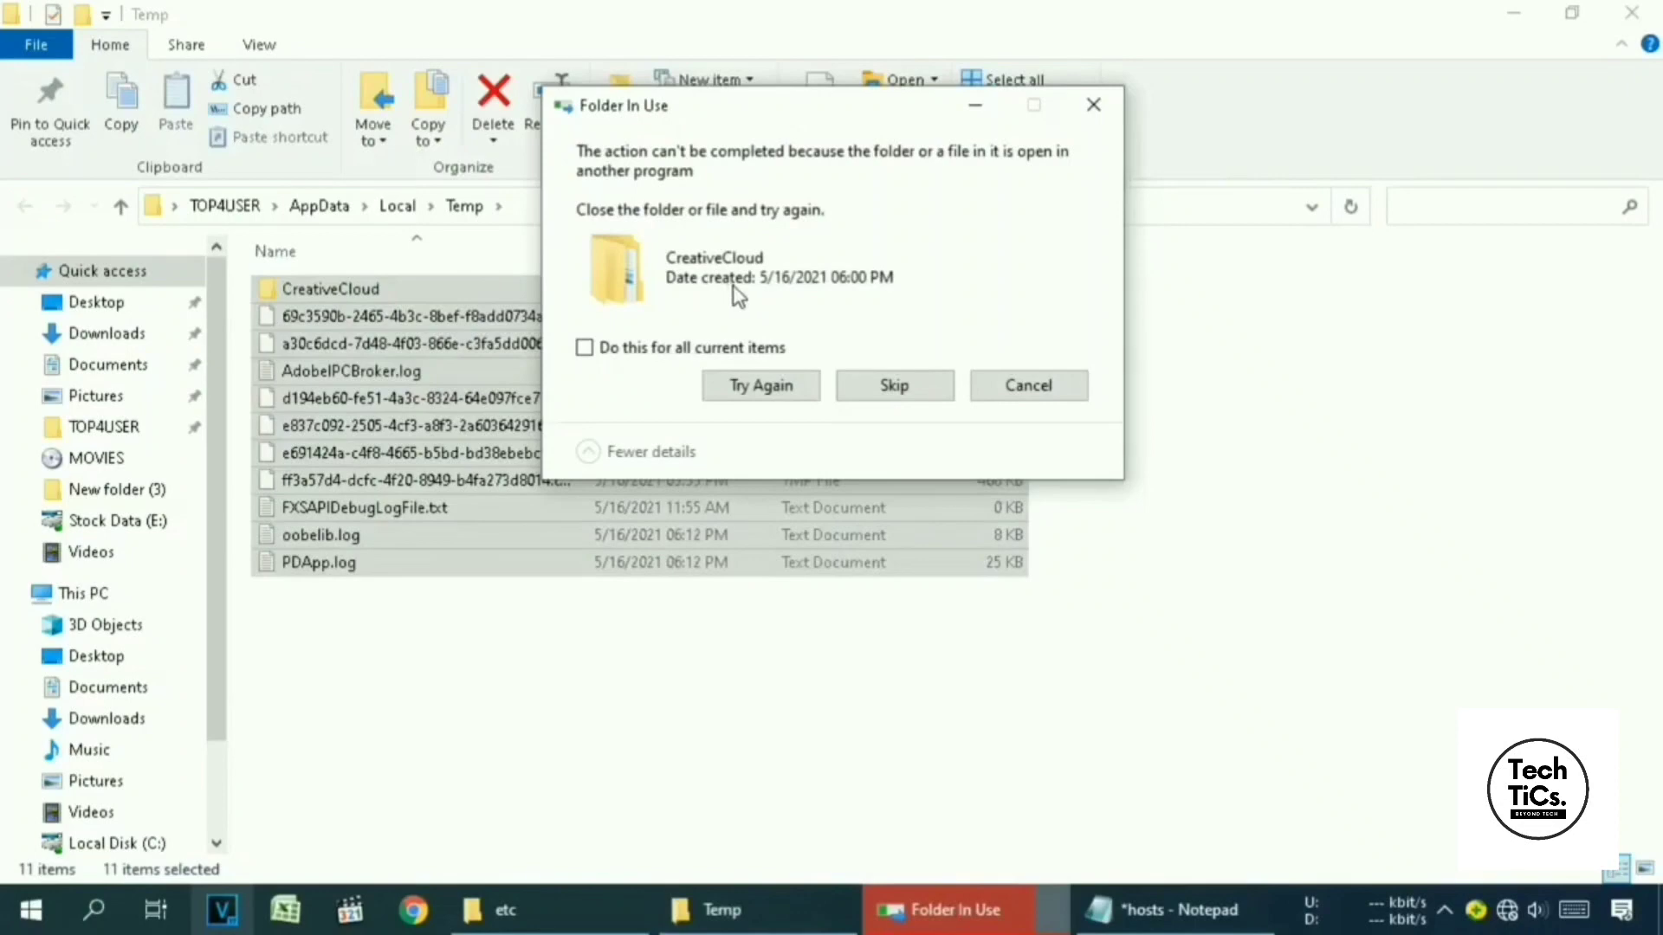
pyautogui.click(899, 390)
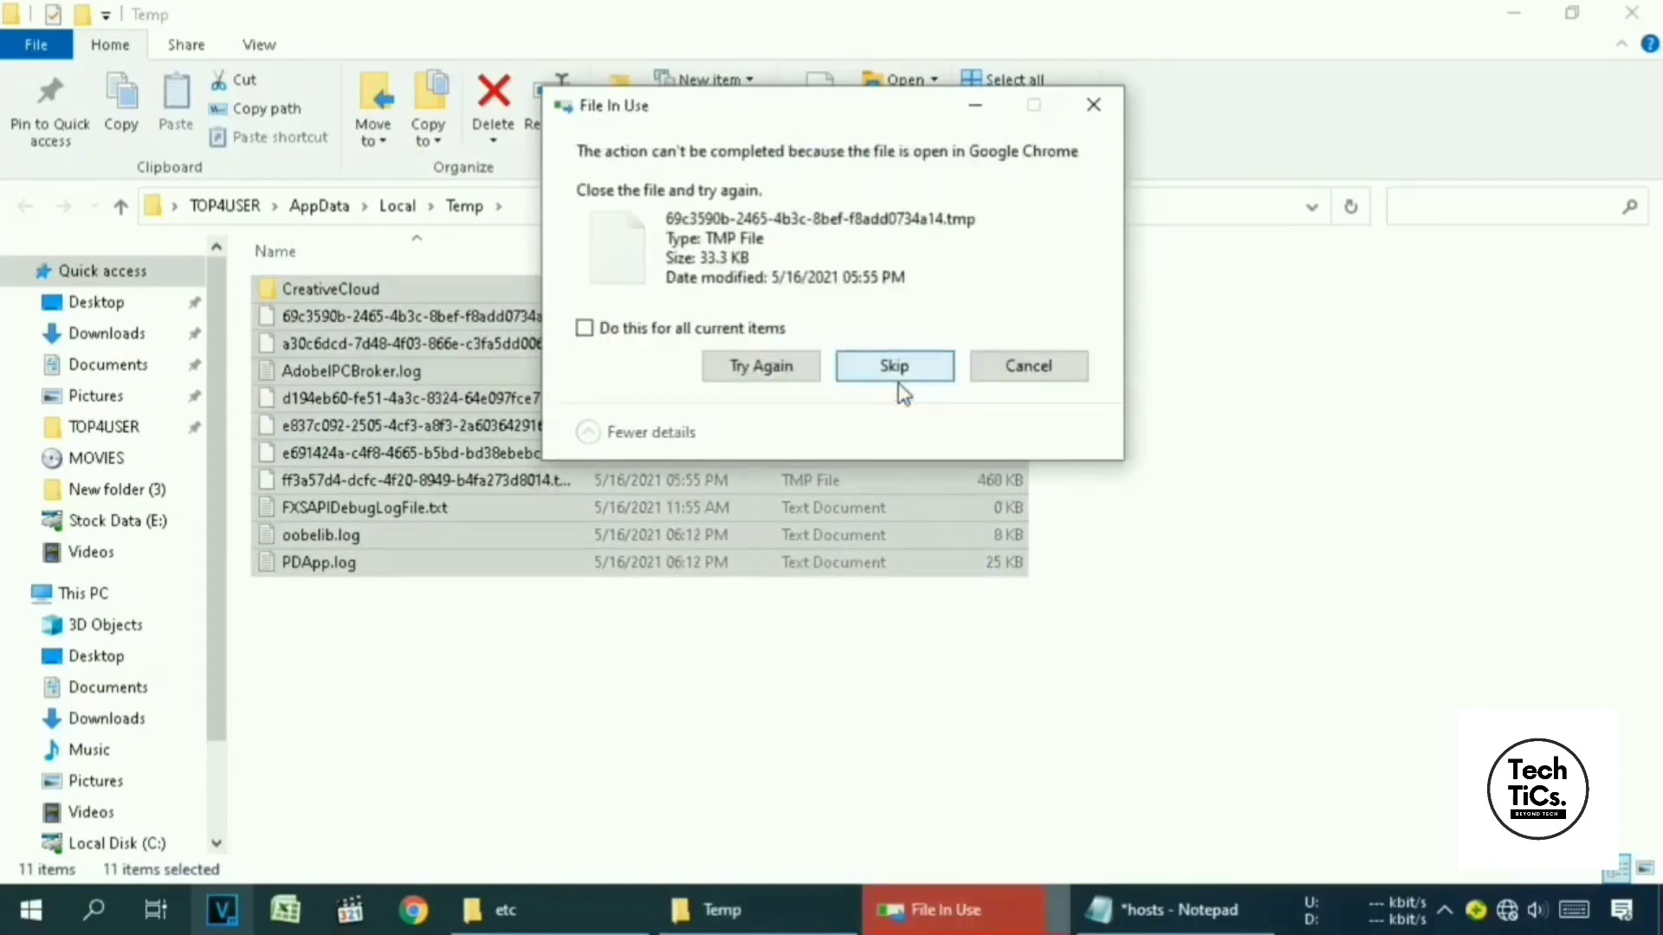
pyautogui.click(603, 328)
pyautogui.click(917, 372)
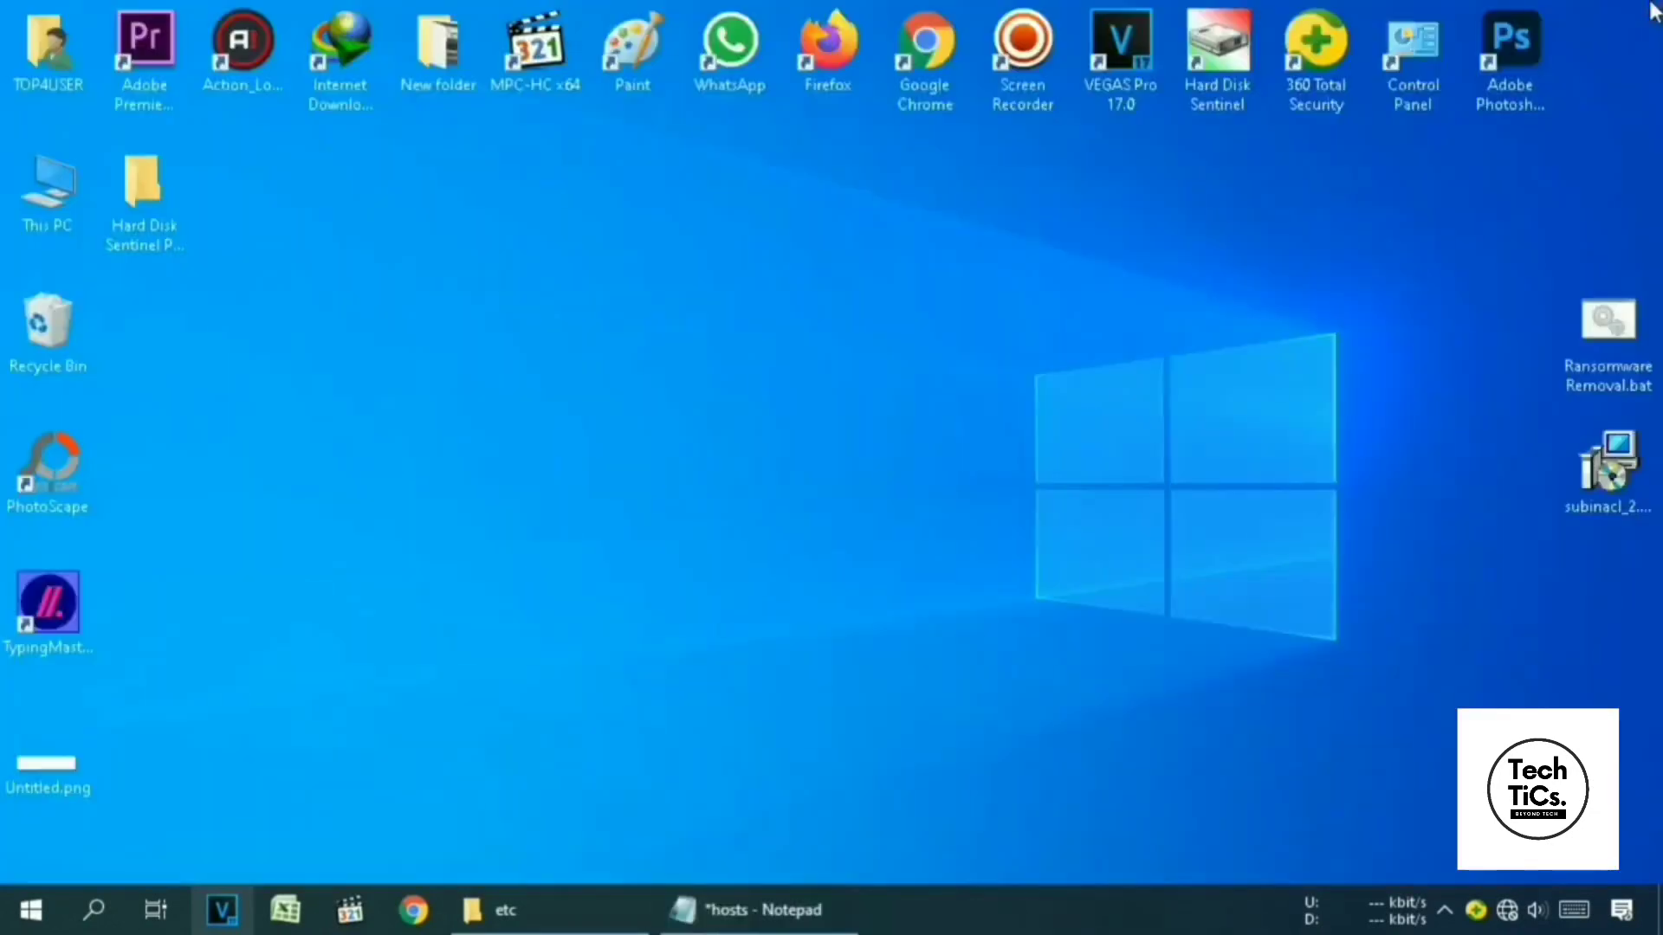
# Open Task Manager and maximize its window on the list of running processes.
pyautogui.rightClick(1083, 896)
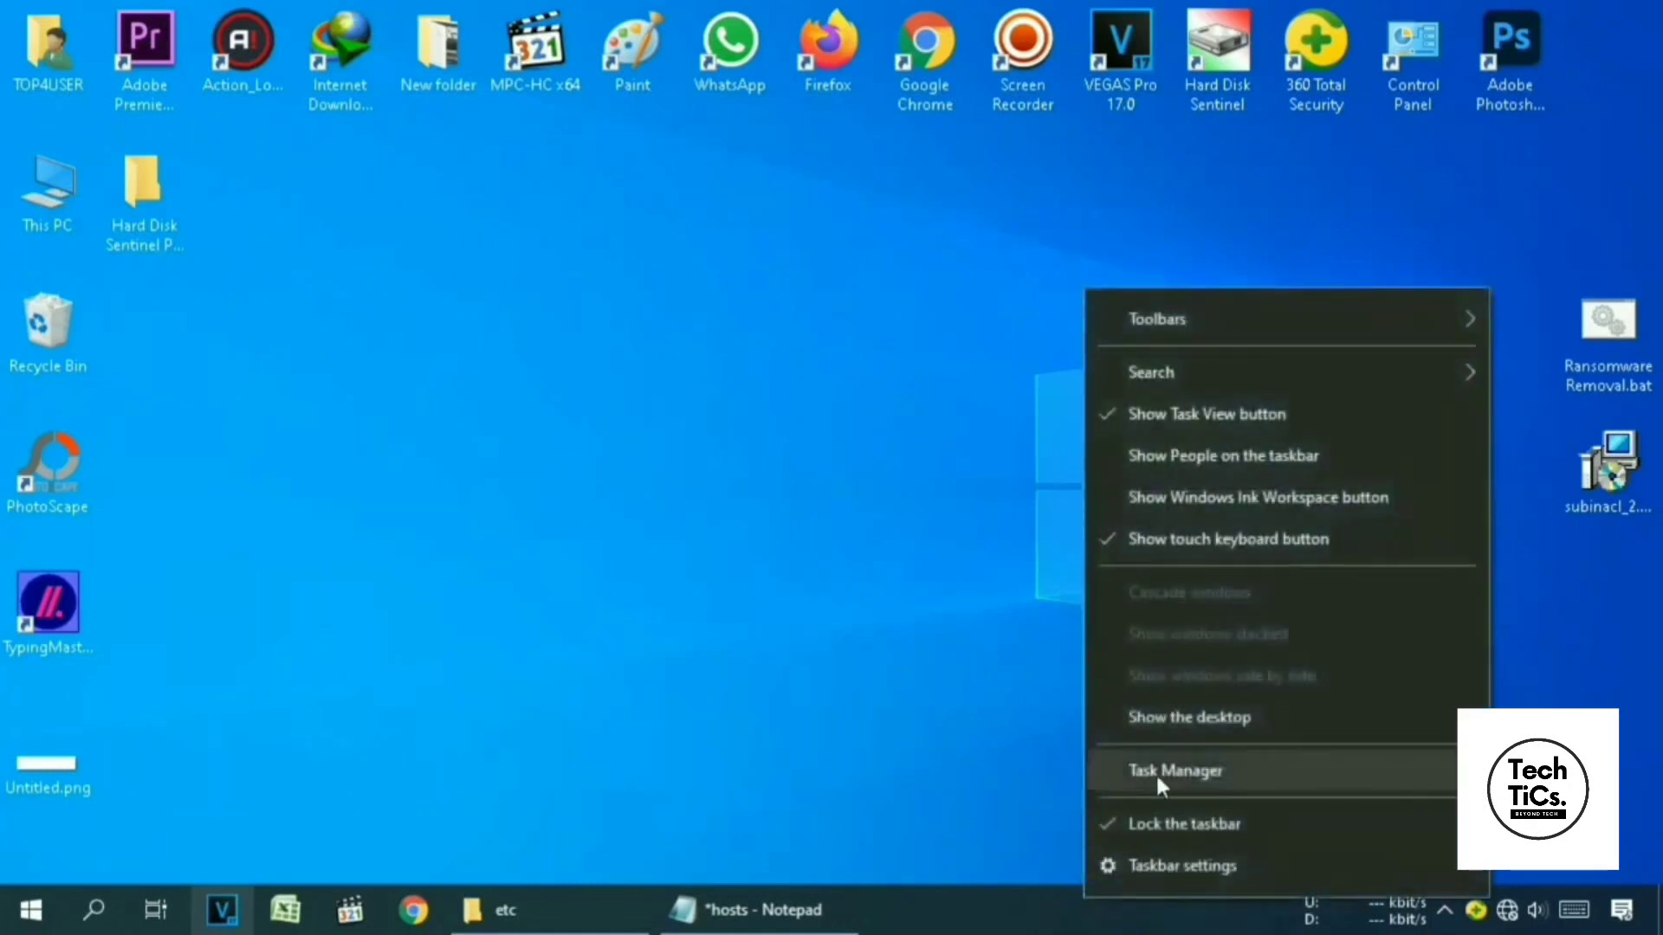
pyautogui.click(1219, 769)
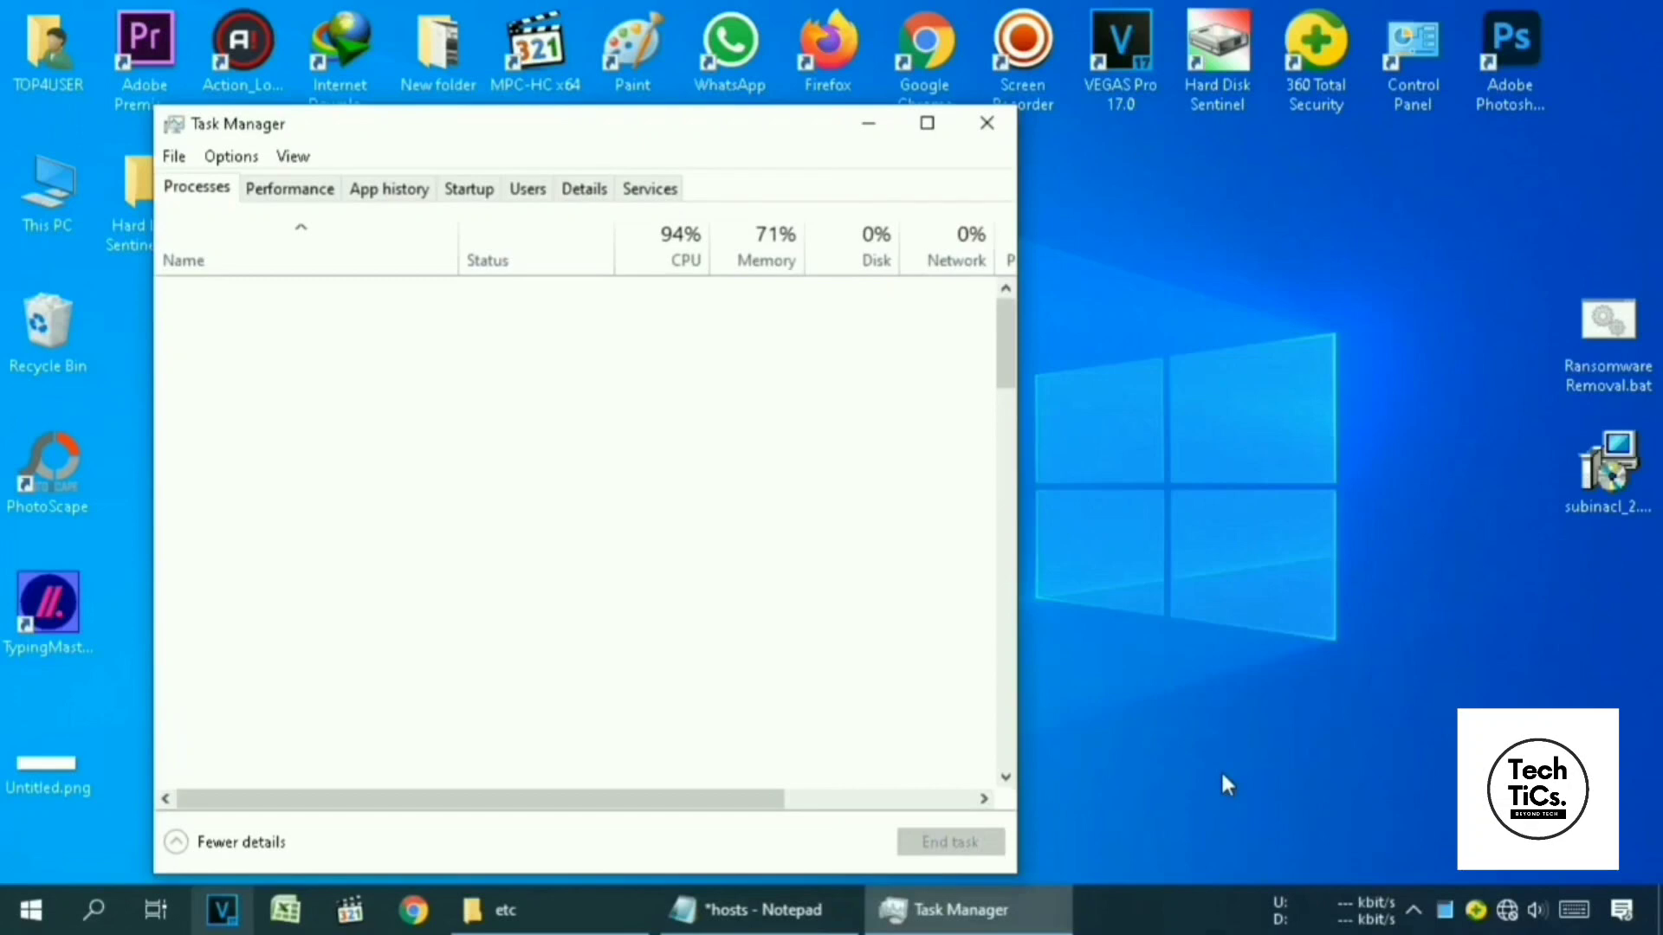
pyautogui.moveTo(592, 124); pyautogui.dragTo(708, 24)
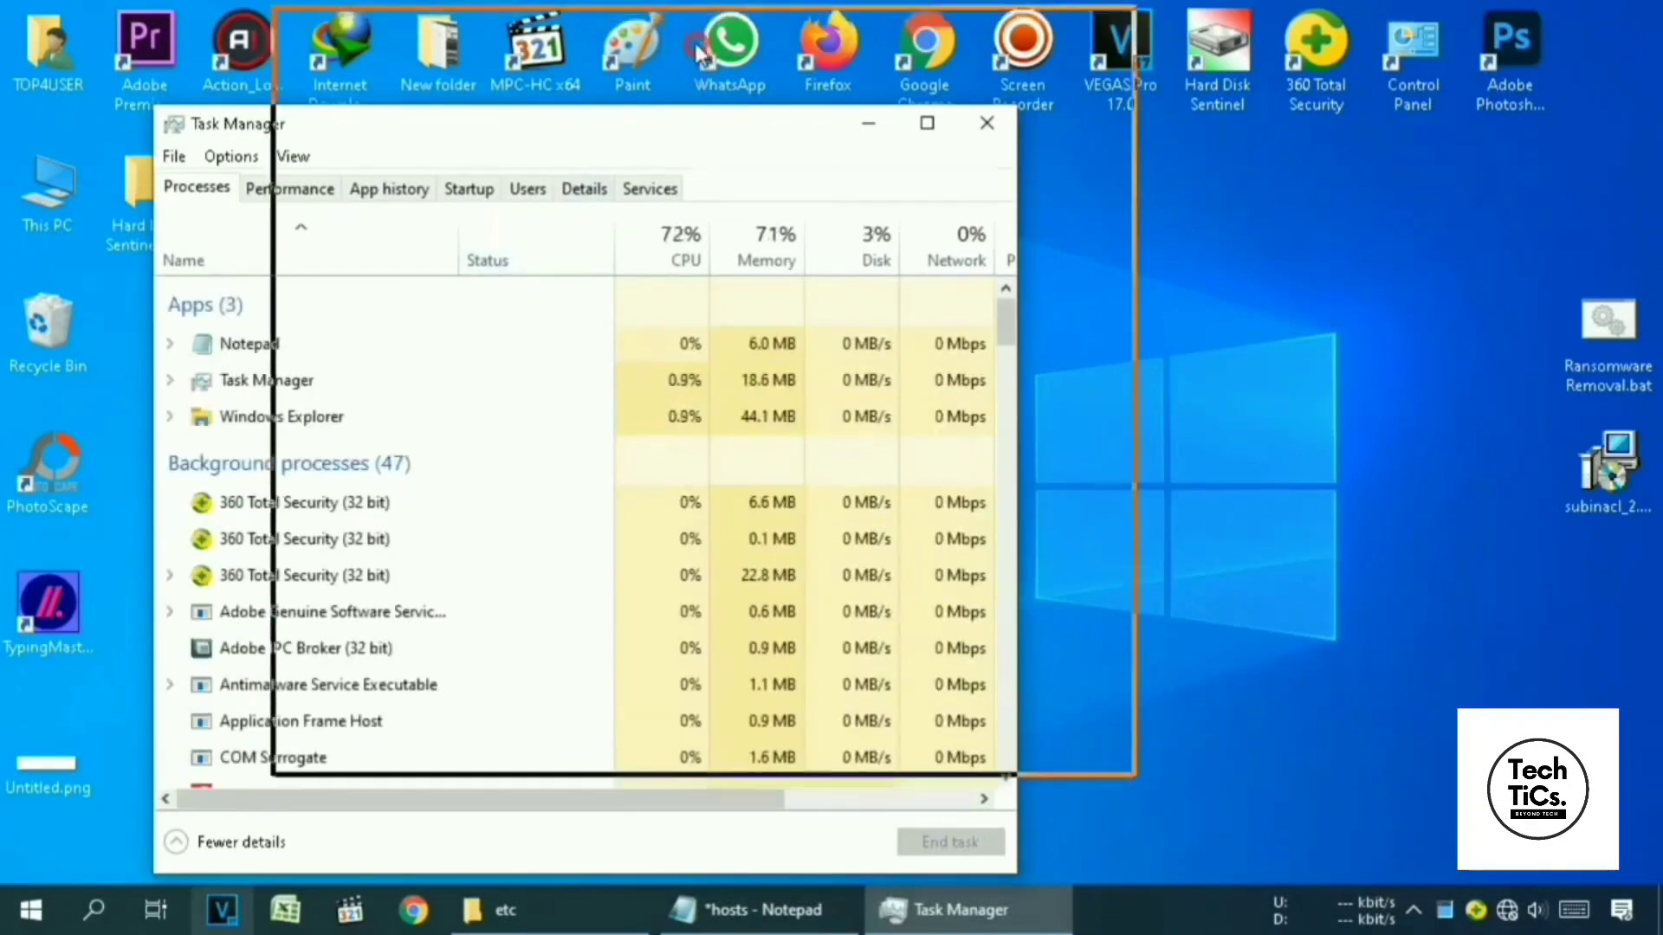
pyautogui.moveTo(1129, 216); pyautogui.dragTo(1130, 252)
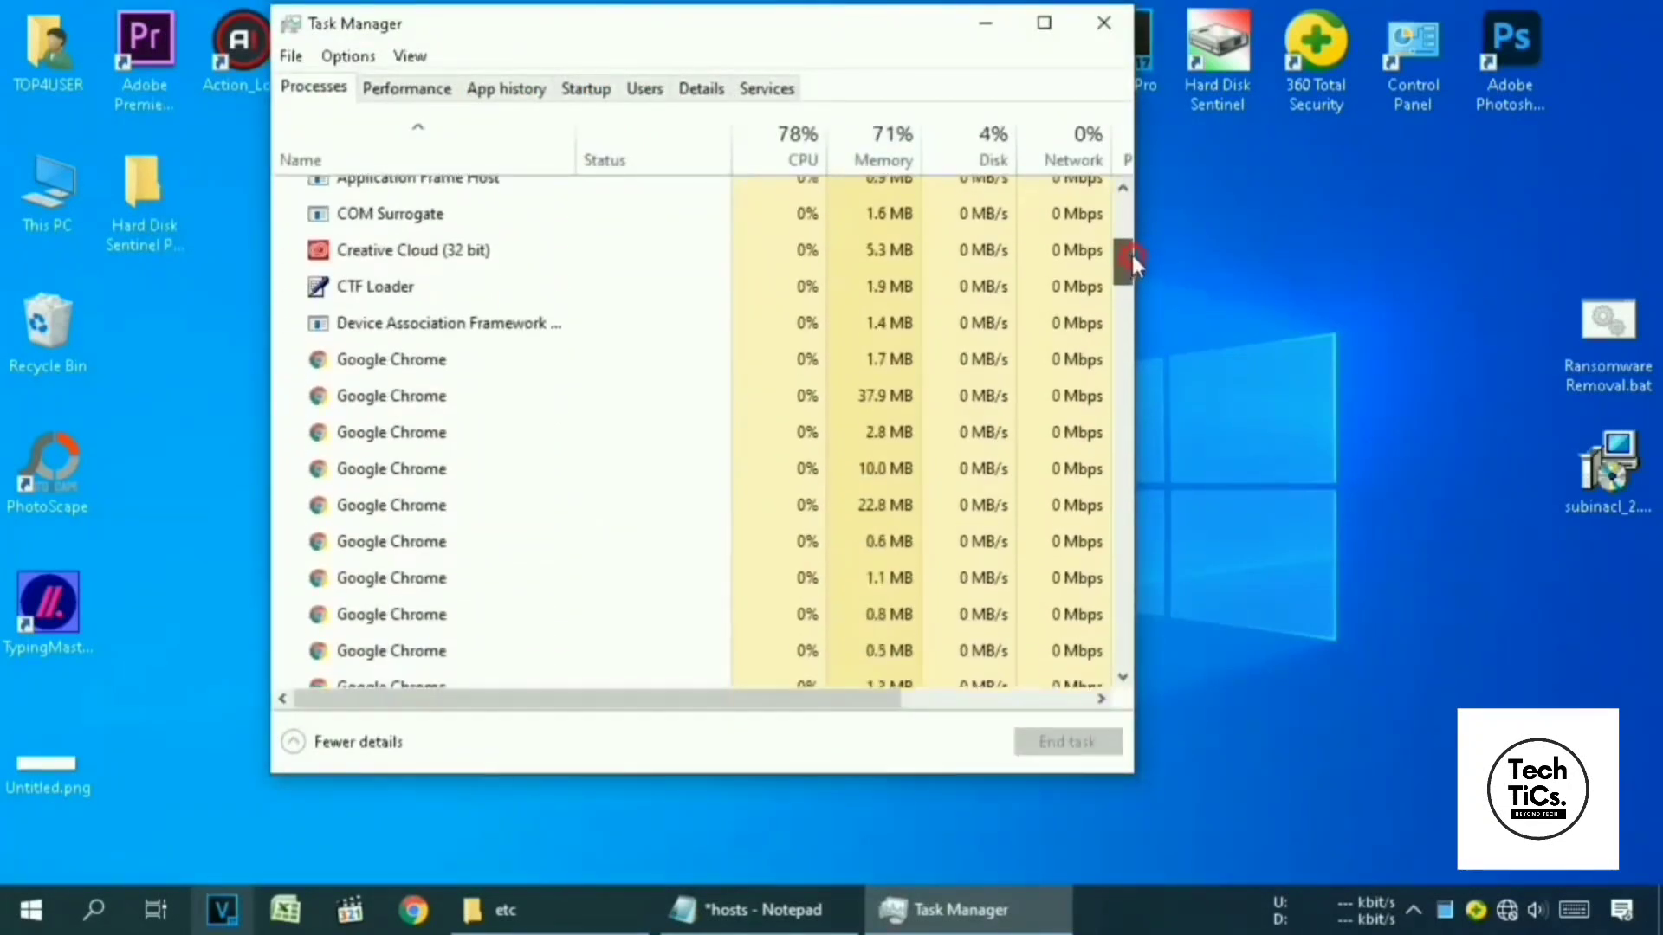
pyautogui.click(1044, 22)
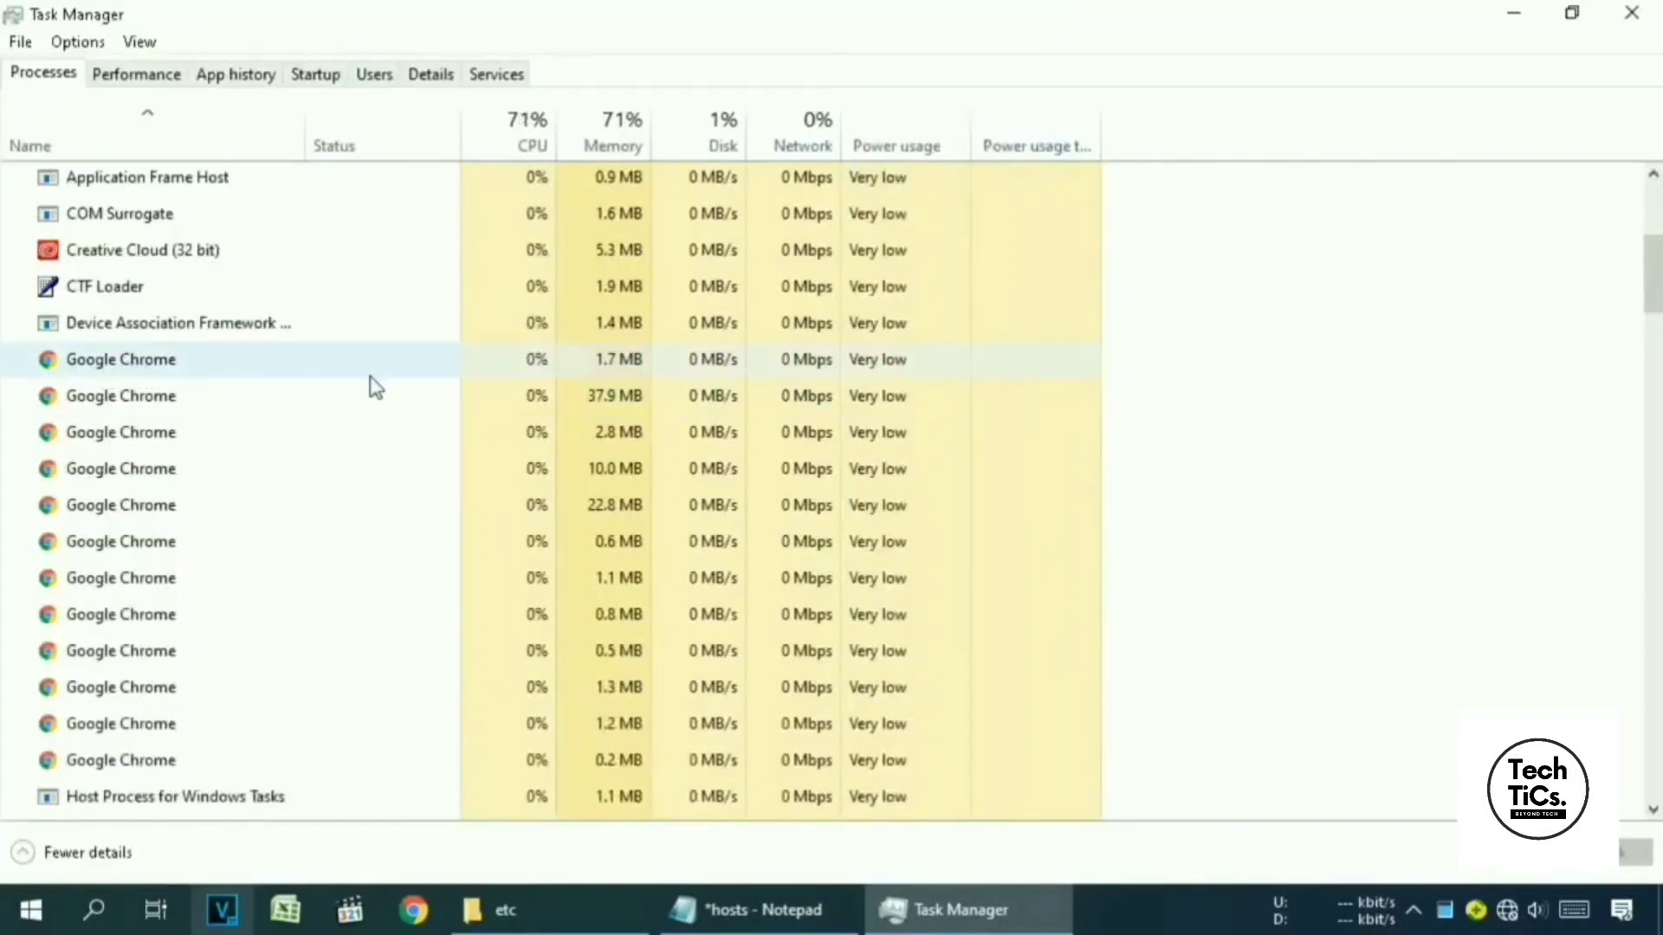
# End the Google Chrome background processes one after another until none remain, and close Task Manager.
pyautogui.scroll(-1, 660, 418)
pyautogui.scroll(-2, 662, 418)
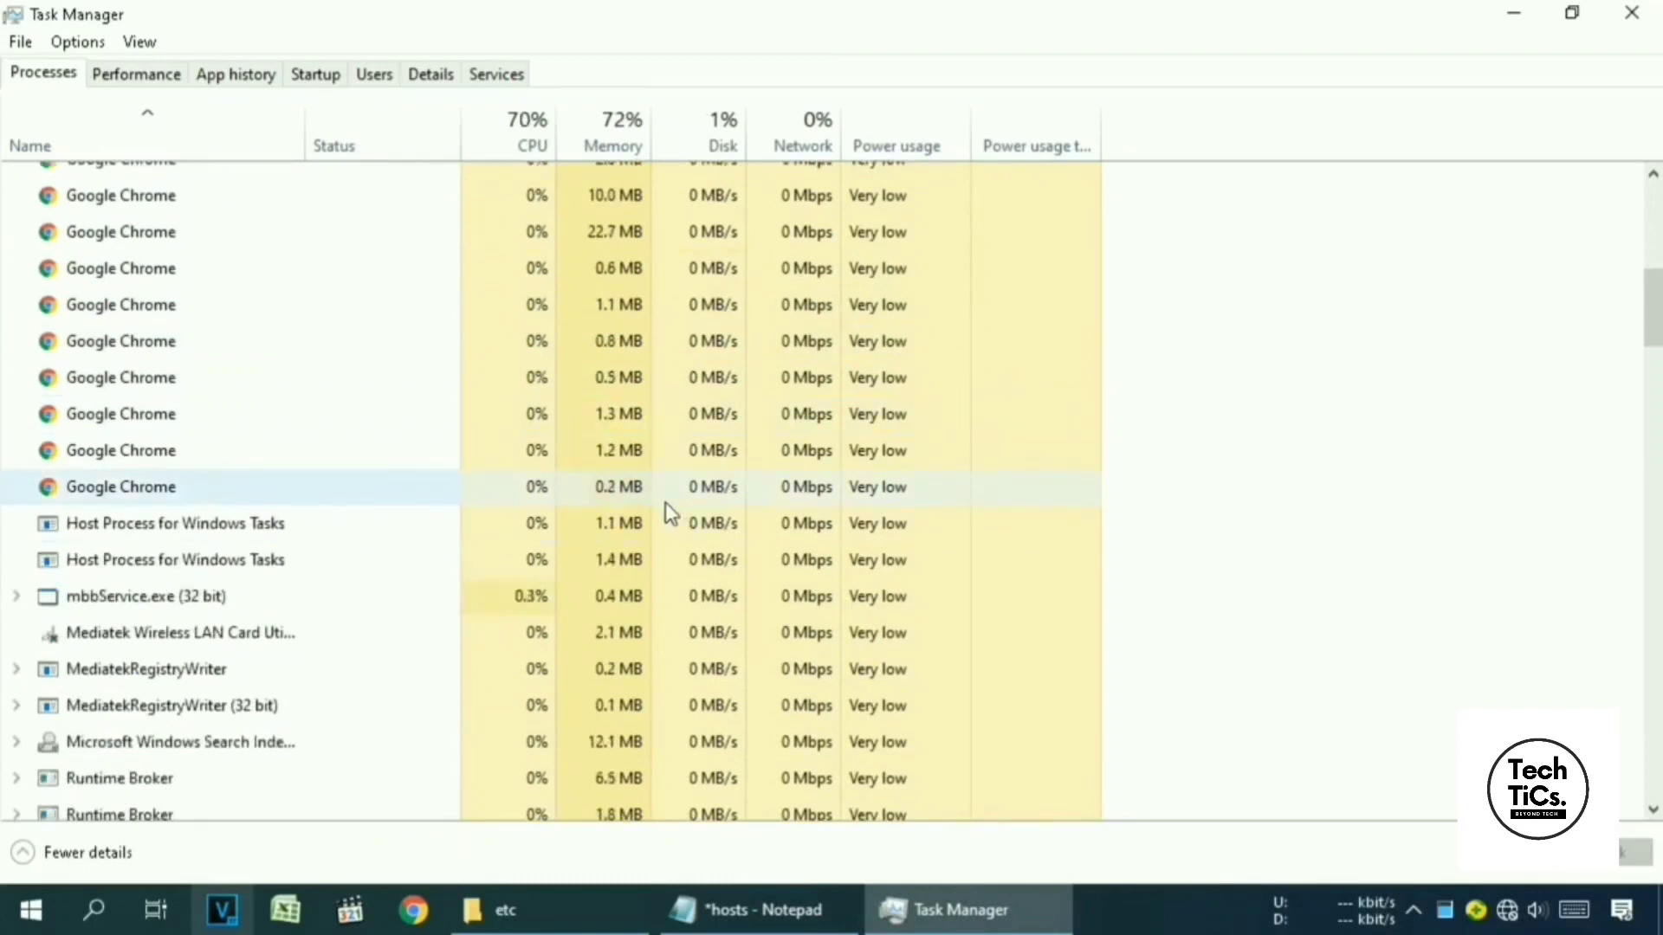
pyautogui.scroll(1, 665, 503)
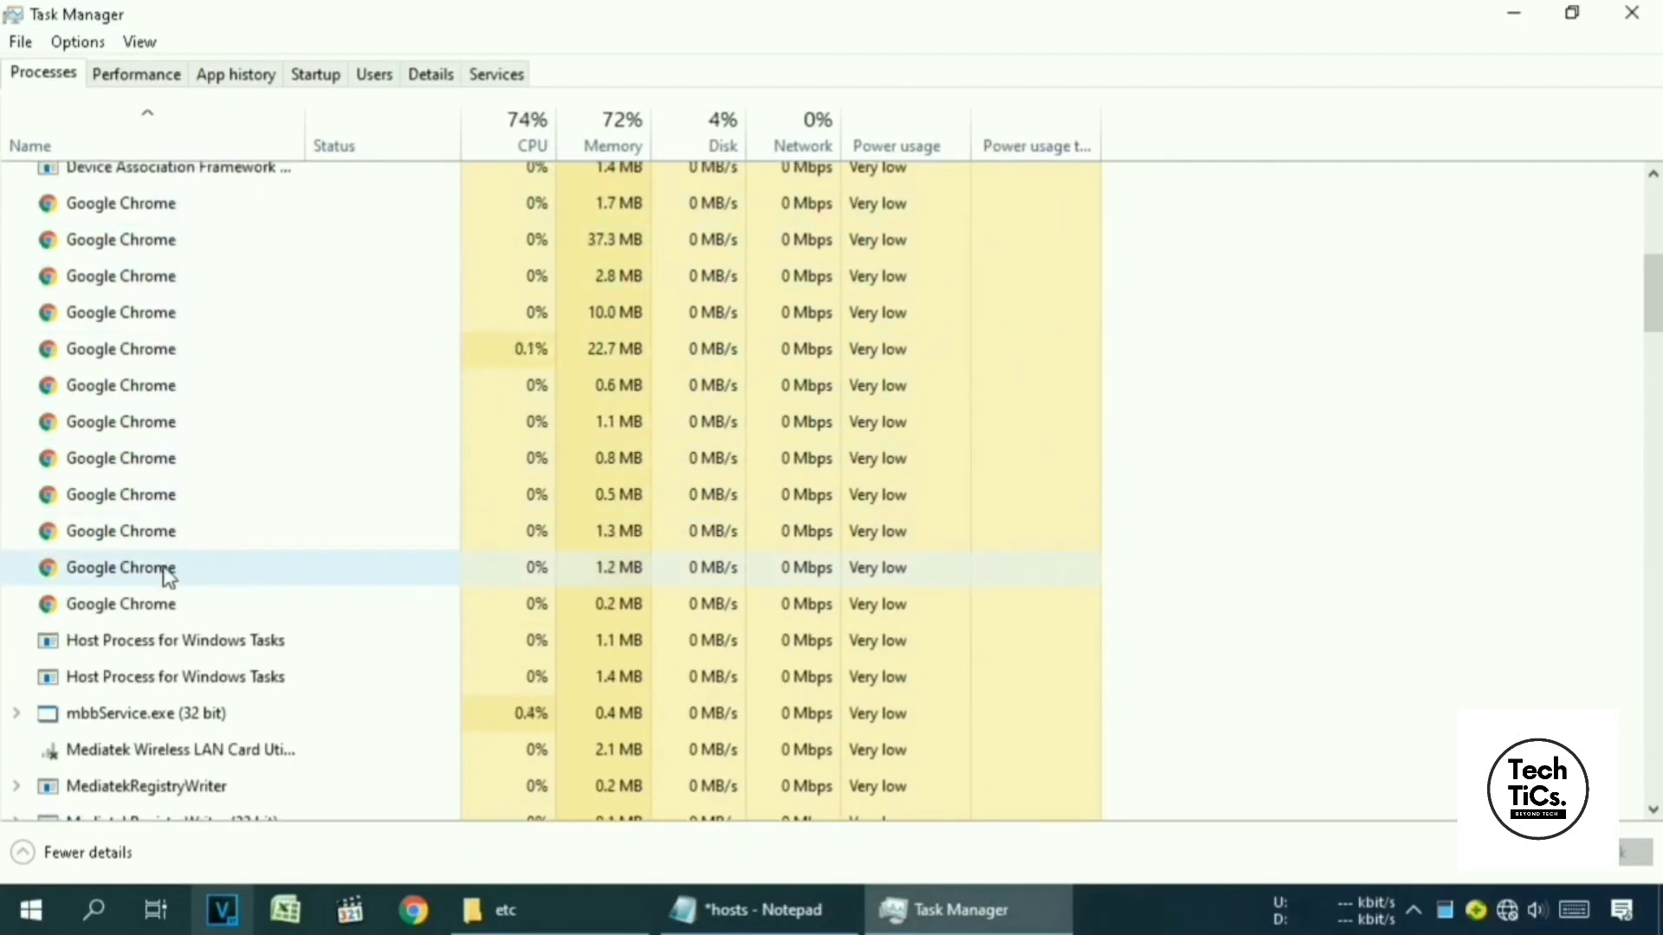
pyautogui.rightClick(112, 208)
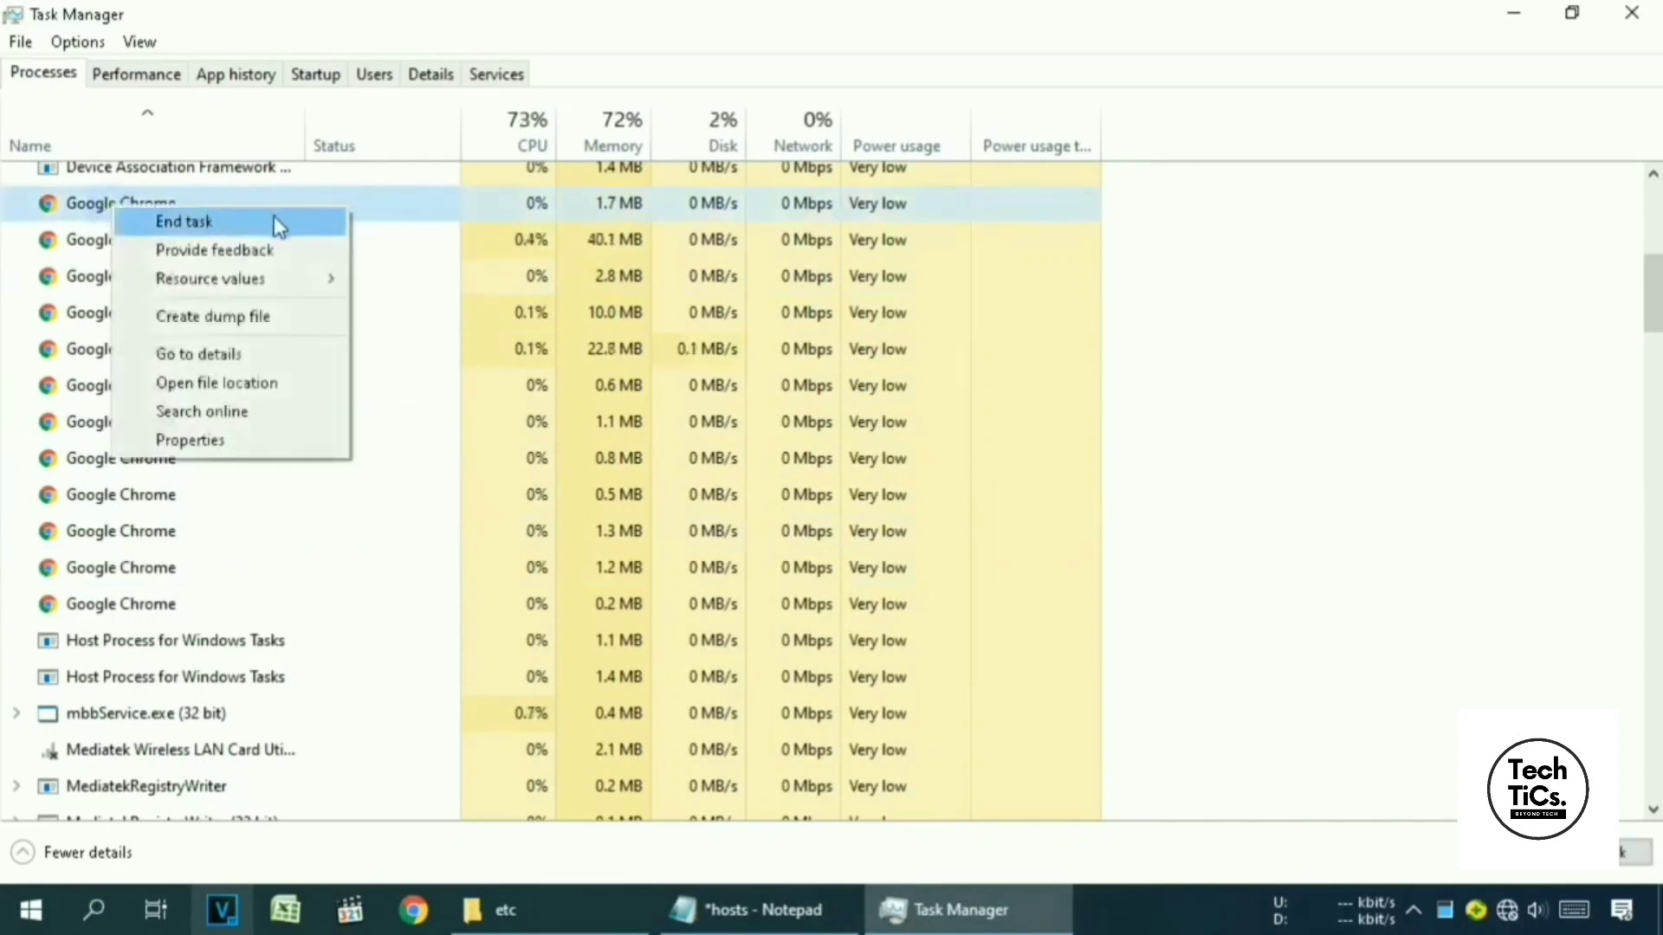
pyautogui.click(310, 224)
pyautogui.rightClick(147, 240)
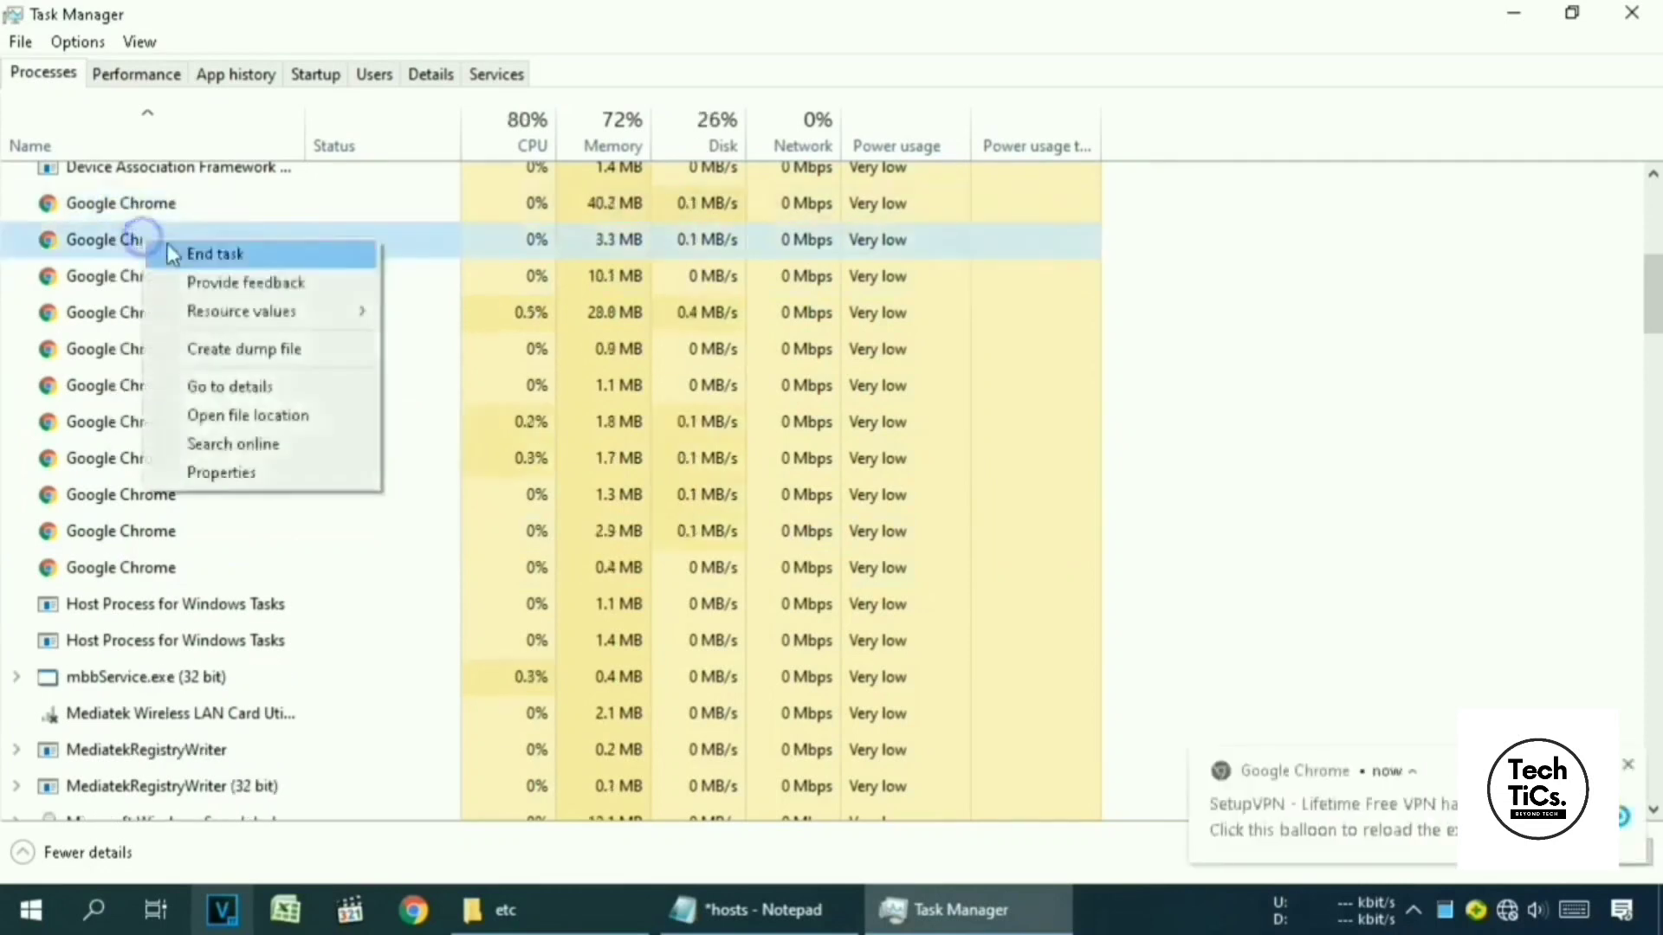
pyautogui.click(185, 248)
pyautogui.rightClick(148, 276)
pyautogui.click(186, 288)
pyautogui.rightClick(133, 349)
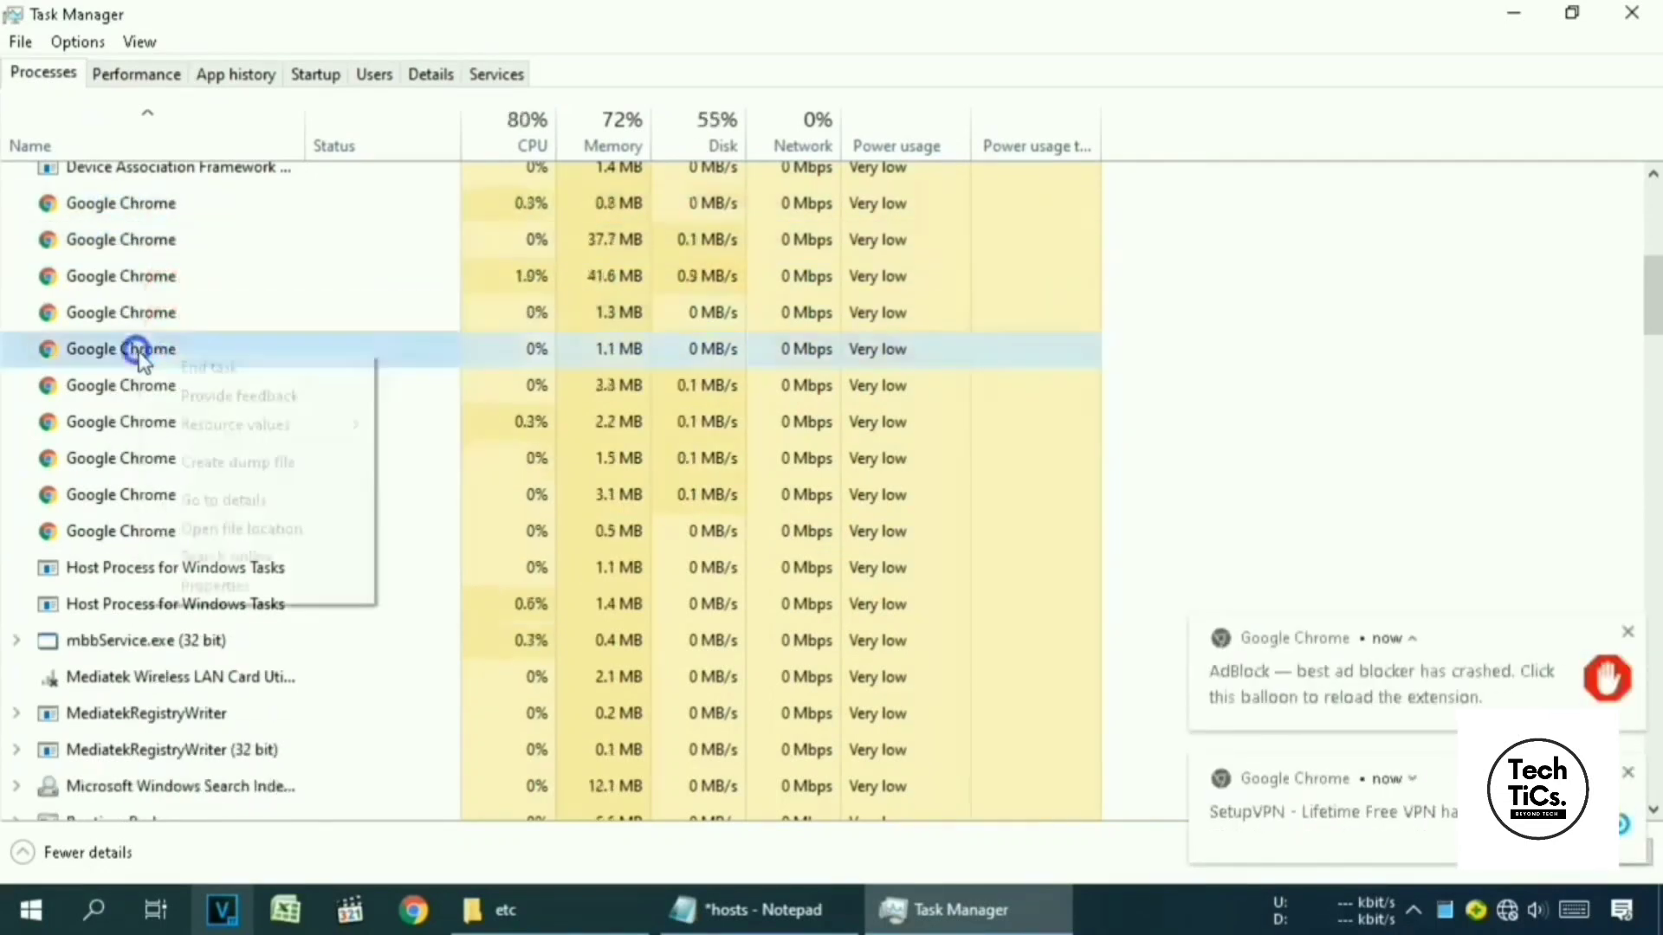
pyautogui.click(190, 374)
pyautogui.rightClick(154, 383)
pyautogui.click(225, 403)
pyautogui.rightClick(142, 240)
pyautogui.click(187, 262)
pyautogui.rightClick(154, 277)
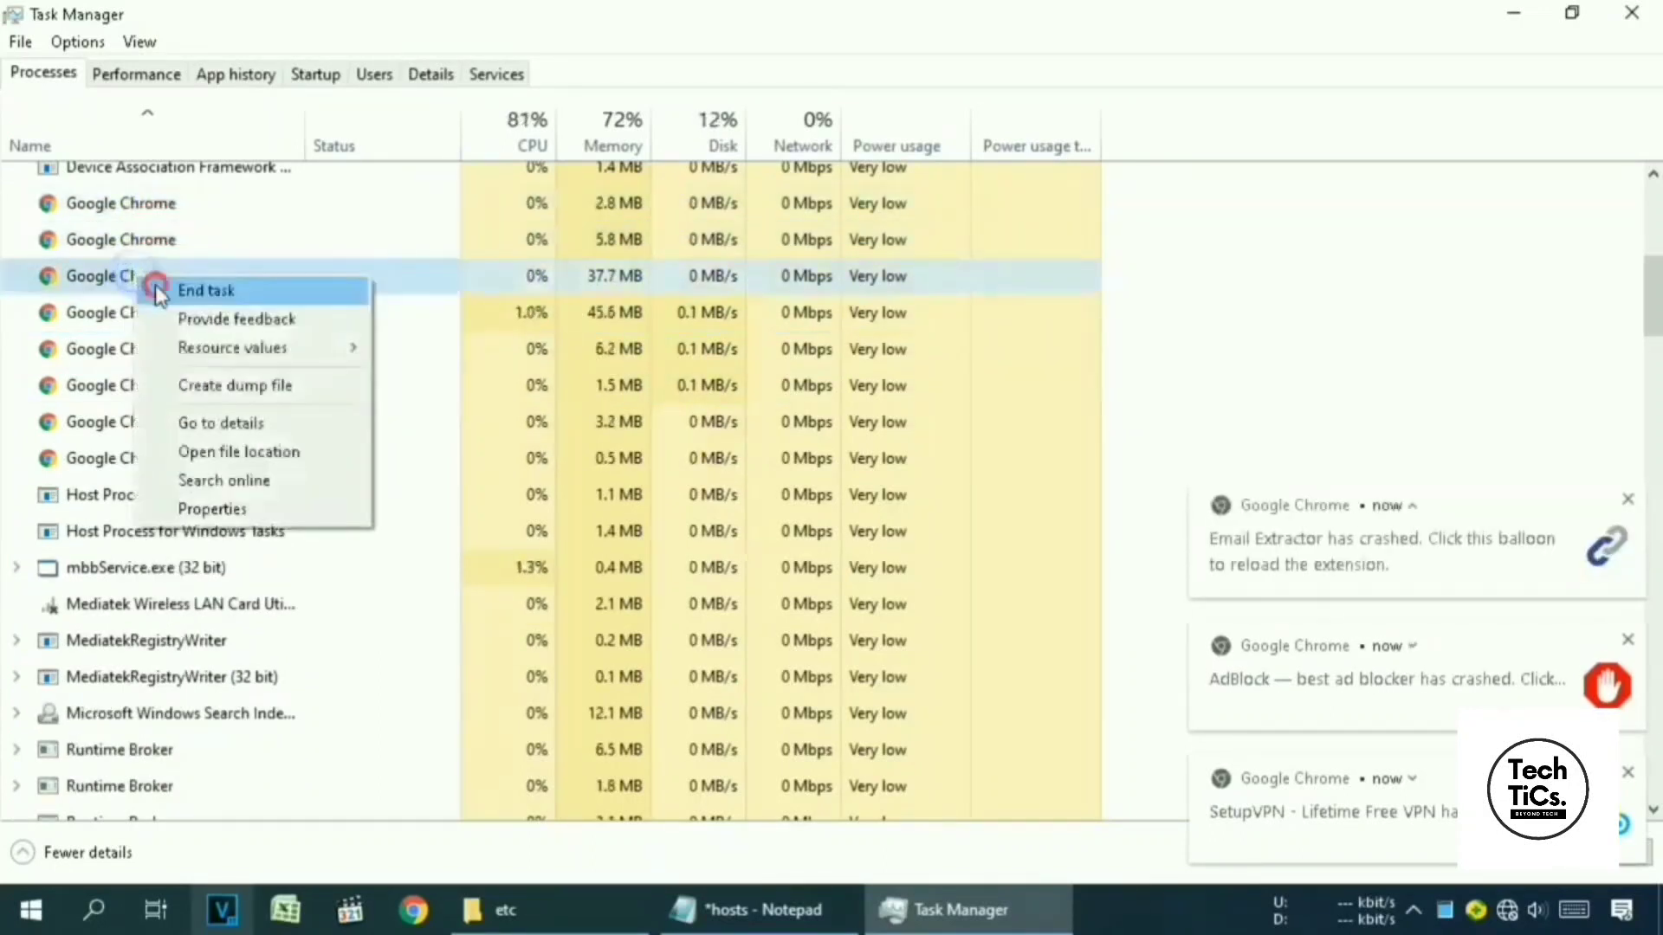
pyautogui.click(189, 291)
pyautogui.rightClick(152, 208)
pyautogui.click(195, 220)
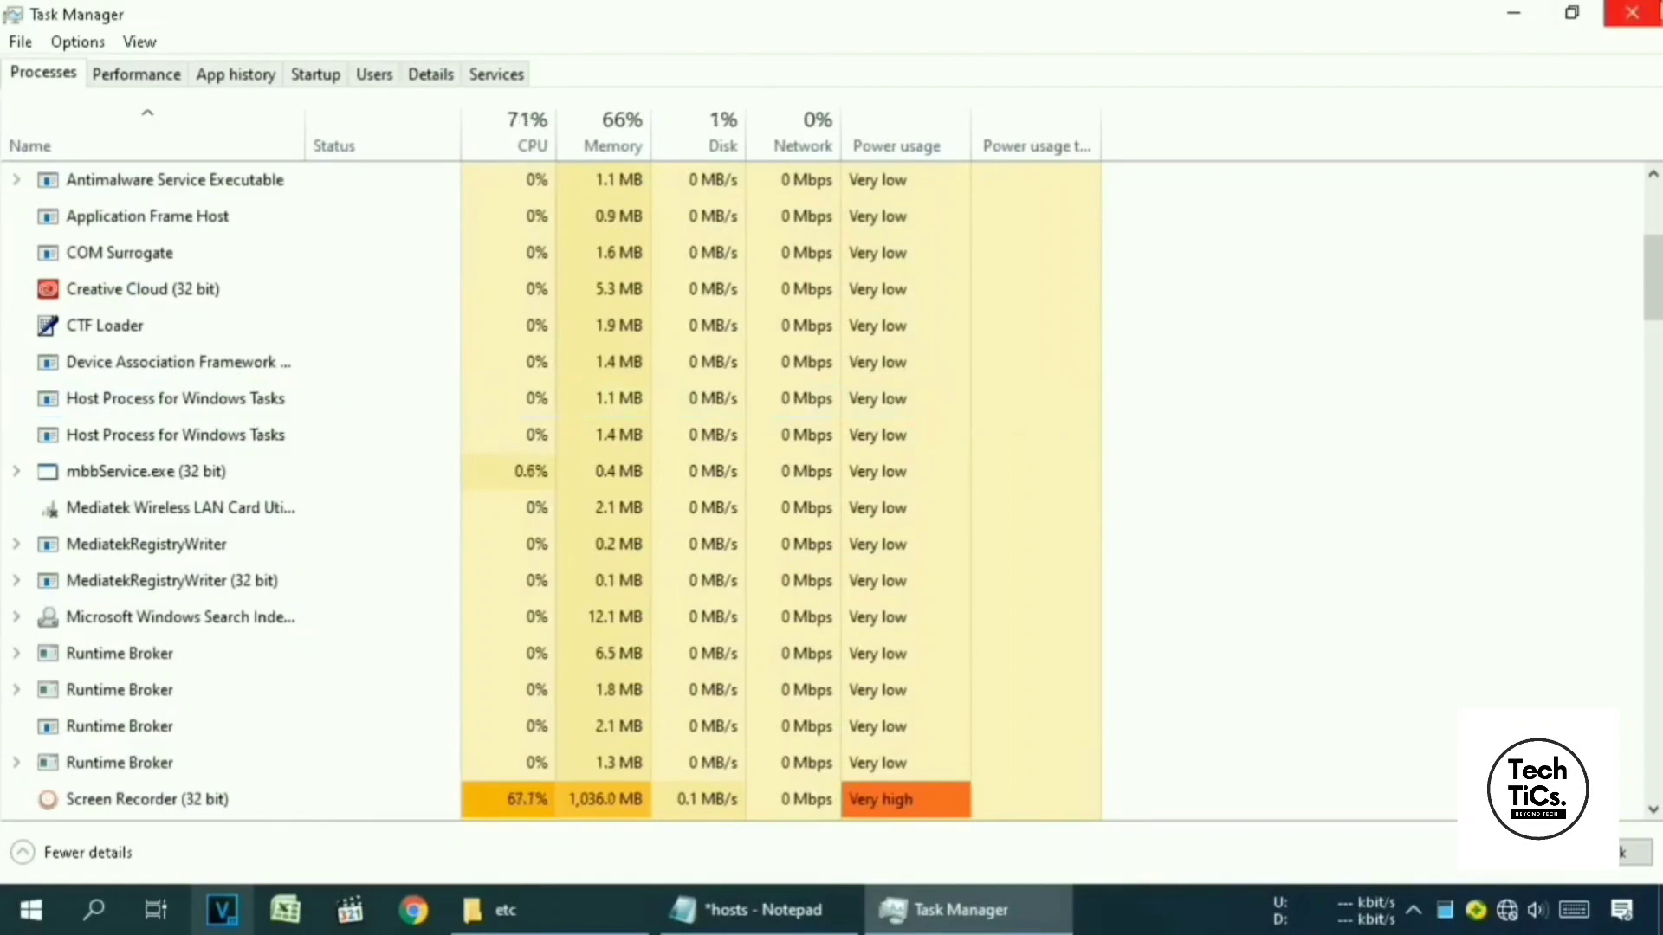
pyautogui.click(1631, 13)
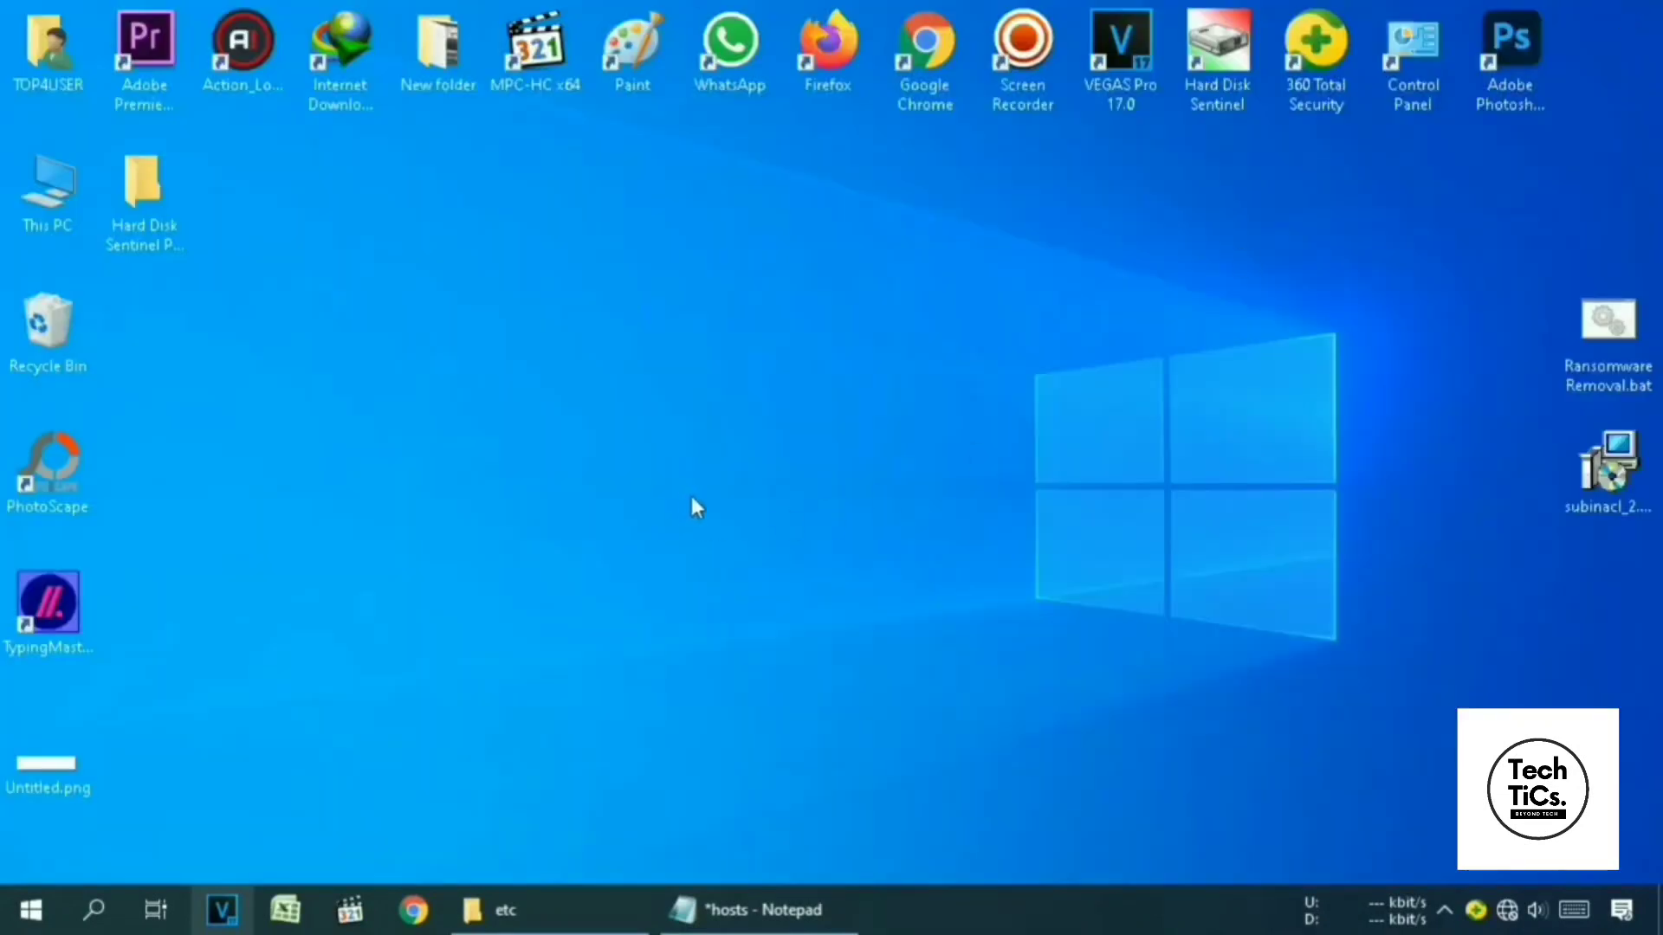
# Launch Google Chrome and dismiss its offer to restore pages.
pyautogui.click(423, 927)
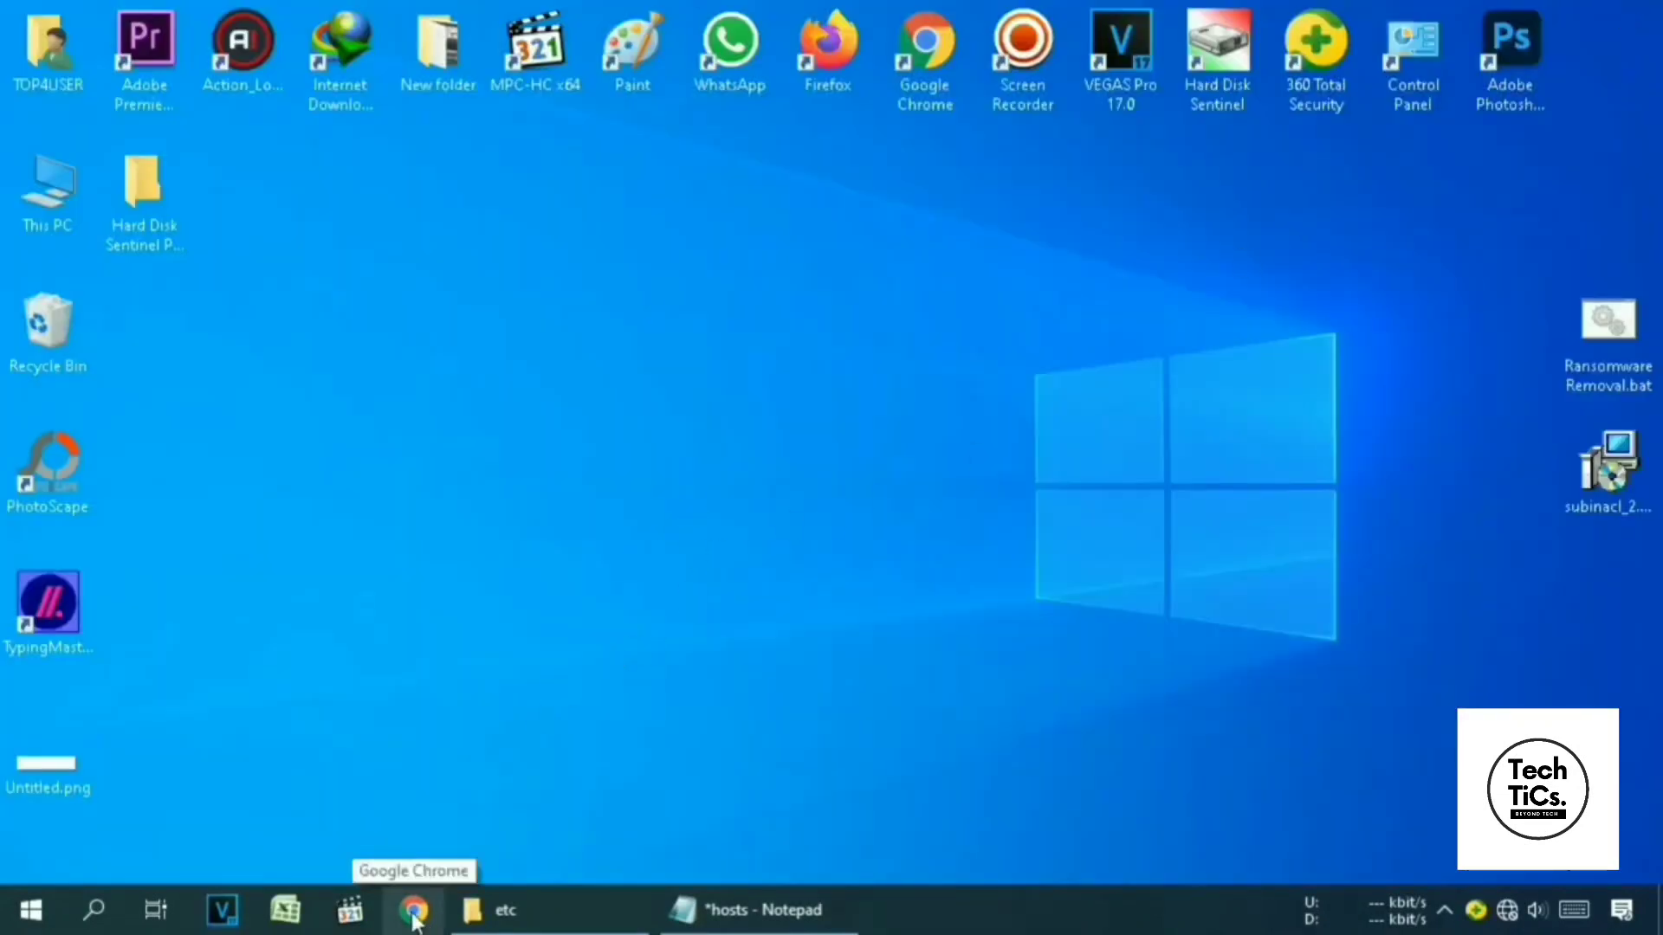
pyautogui.click(420, 920)
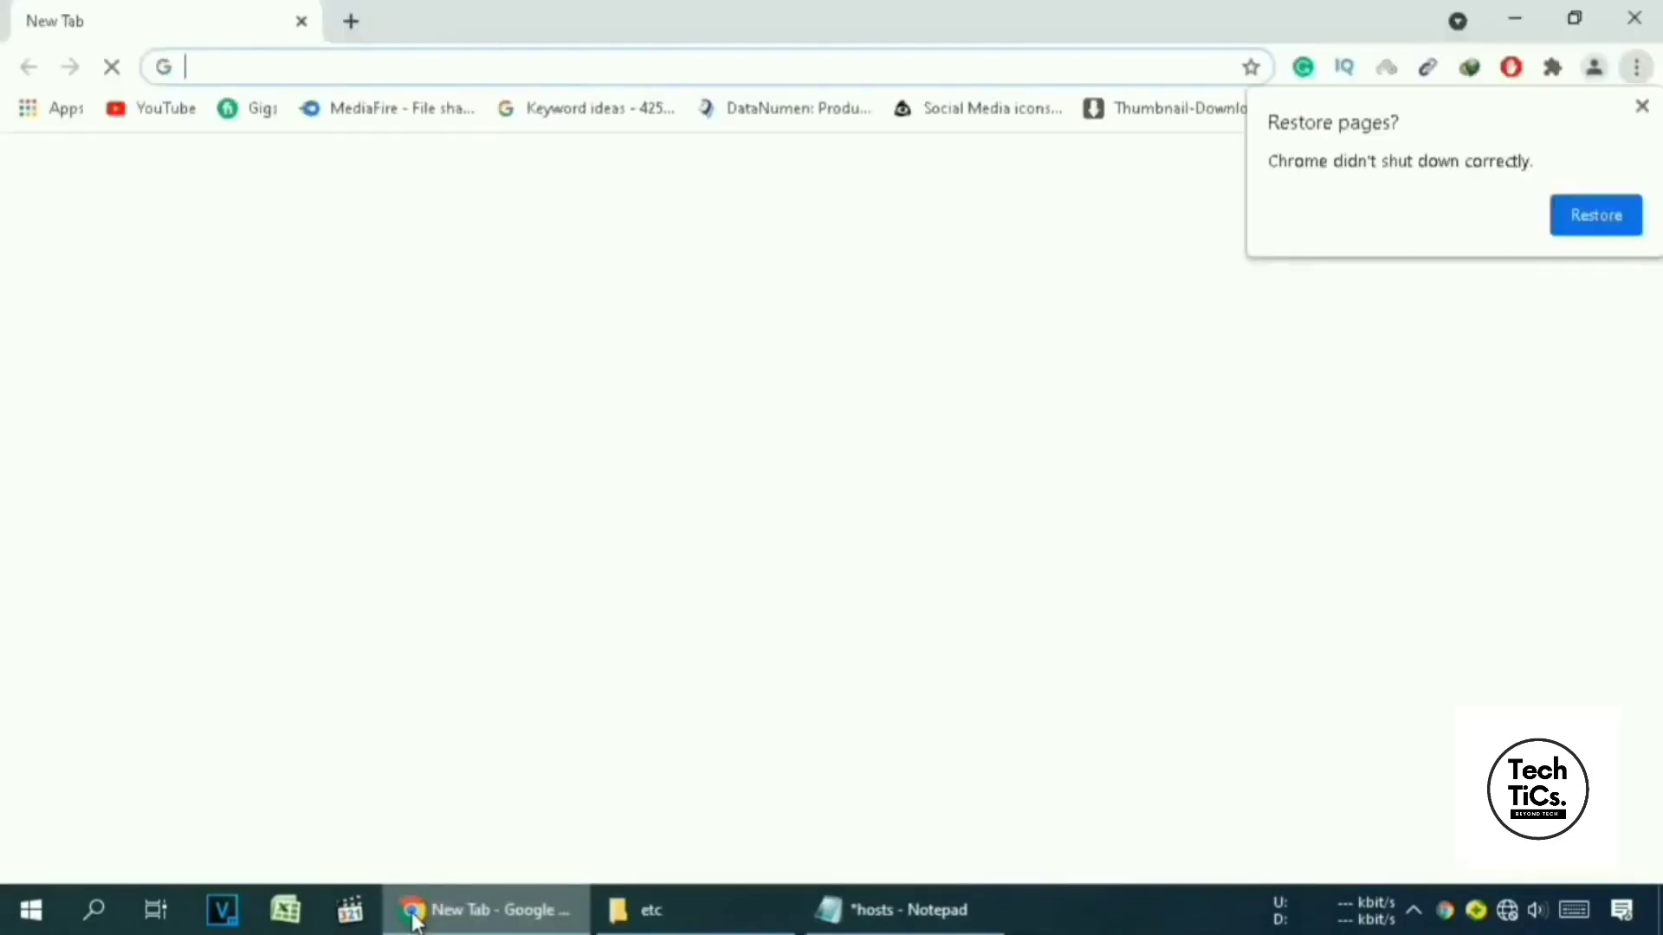
pyautogui.click(1641, 105)
# Open Chrome's Extensions page and look through the installed extensions for one flagged as malware.
pyautogui.click(1638, 69)
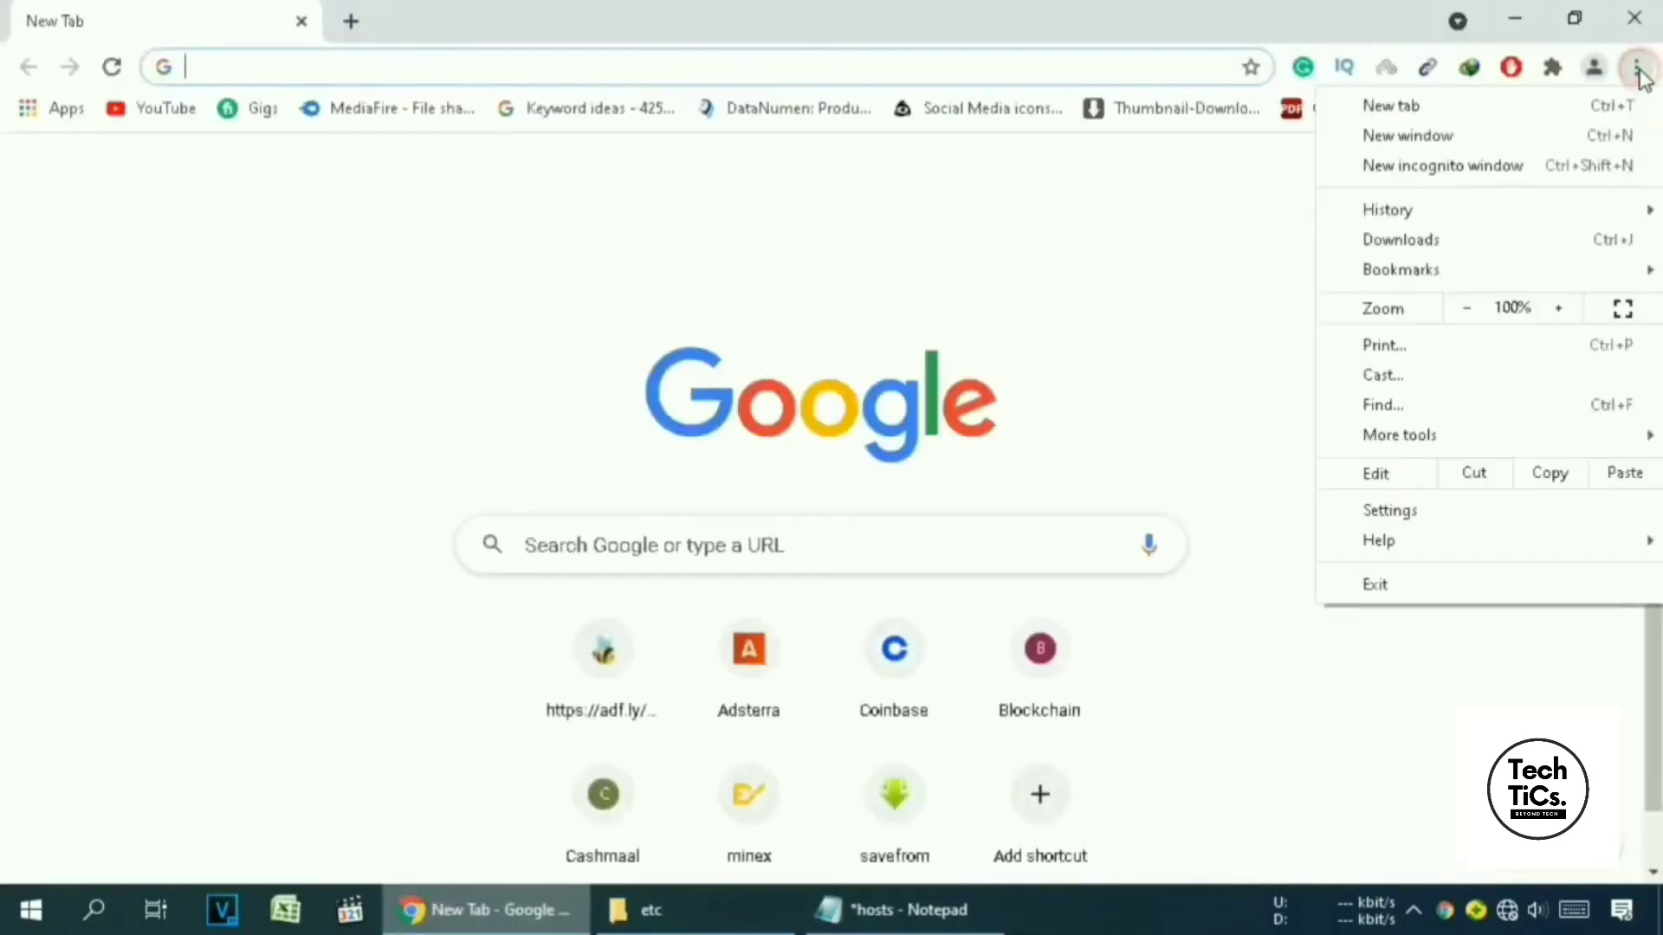
pyautogui.moveTo(1440, 442)
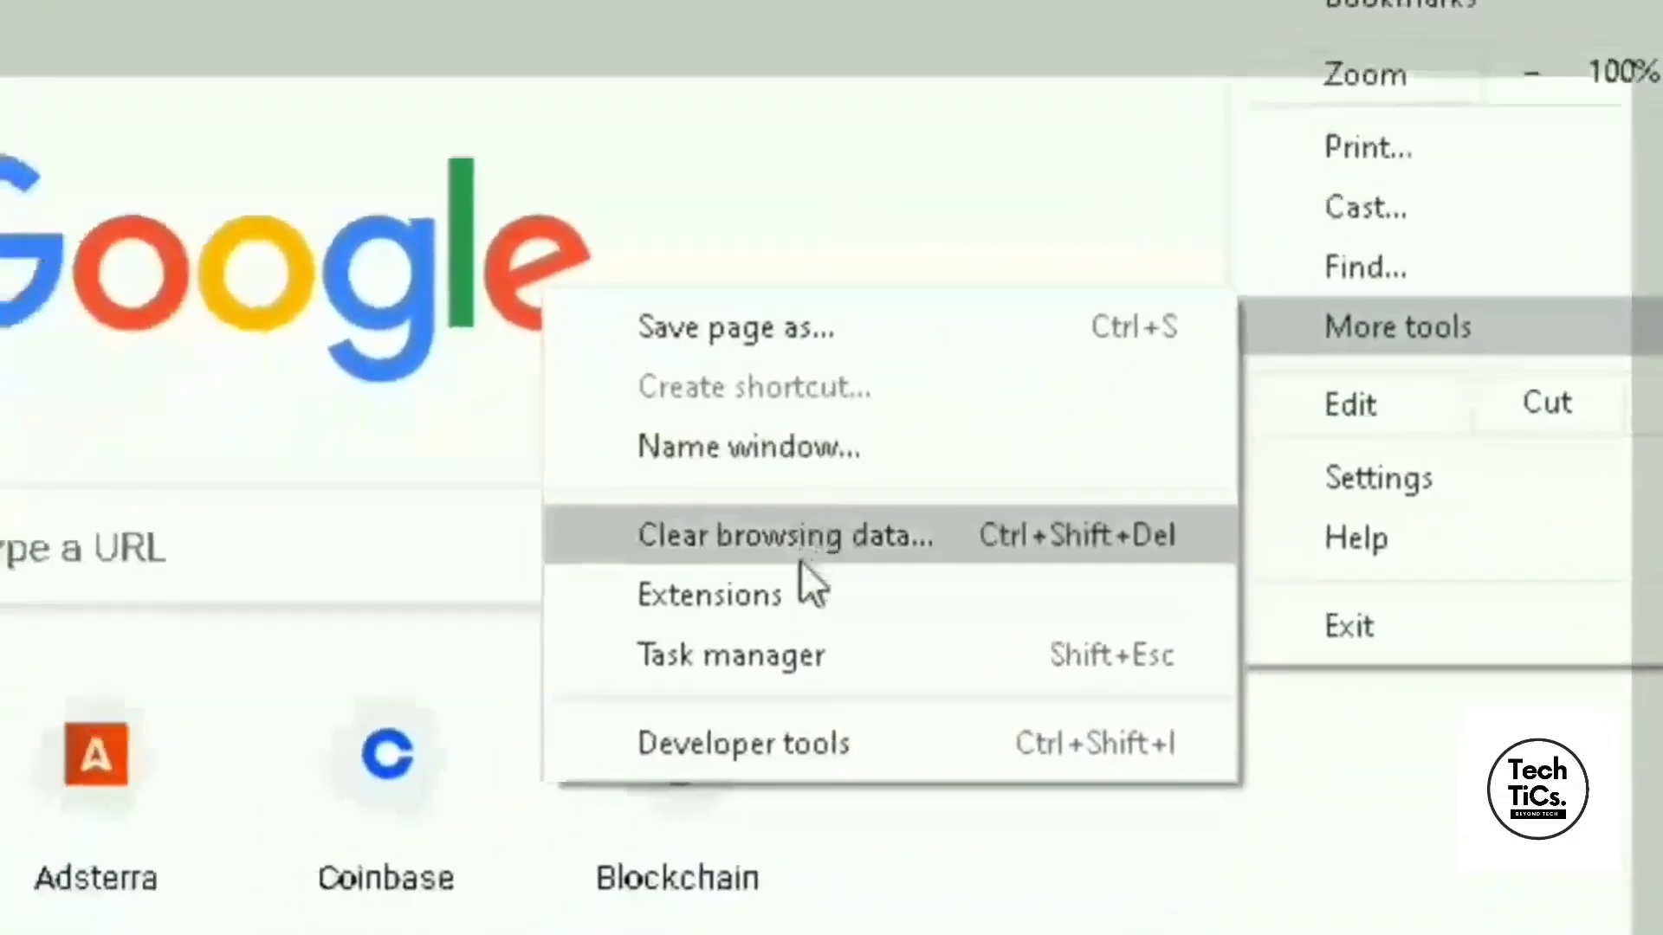
pyautogui.click(690, 691)
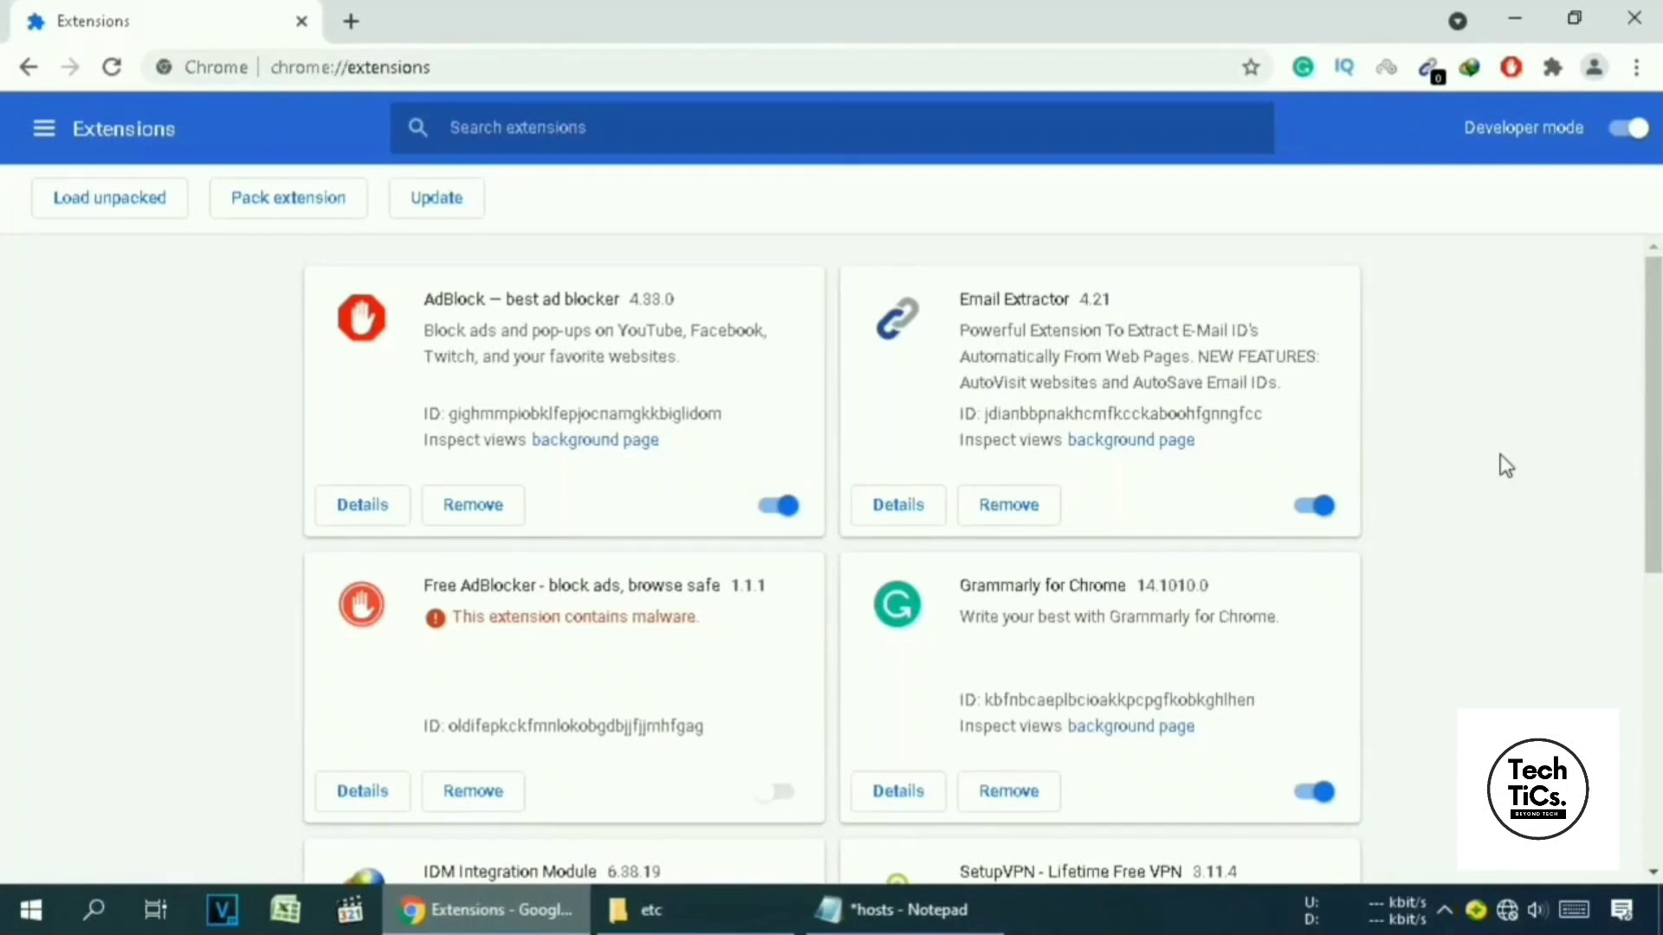
pyautogui.scroll(-3, 1641, 425)
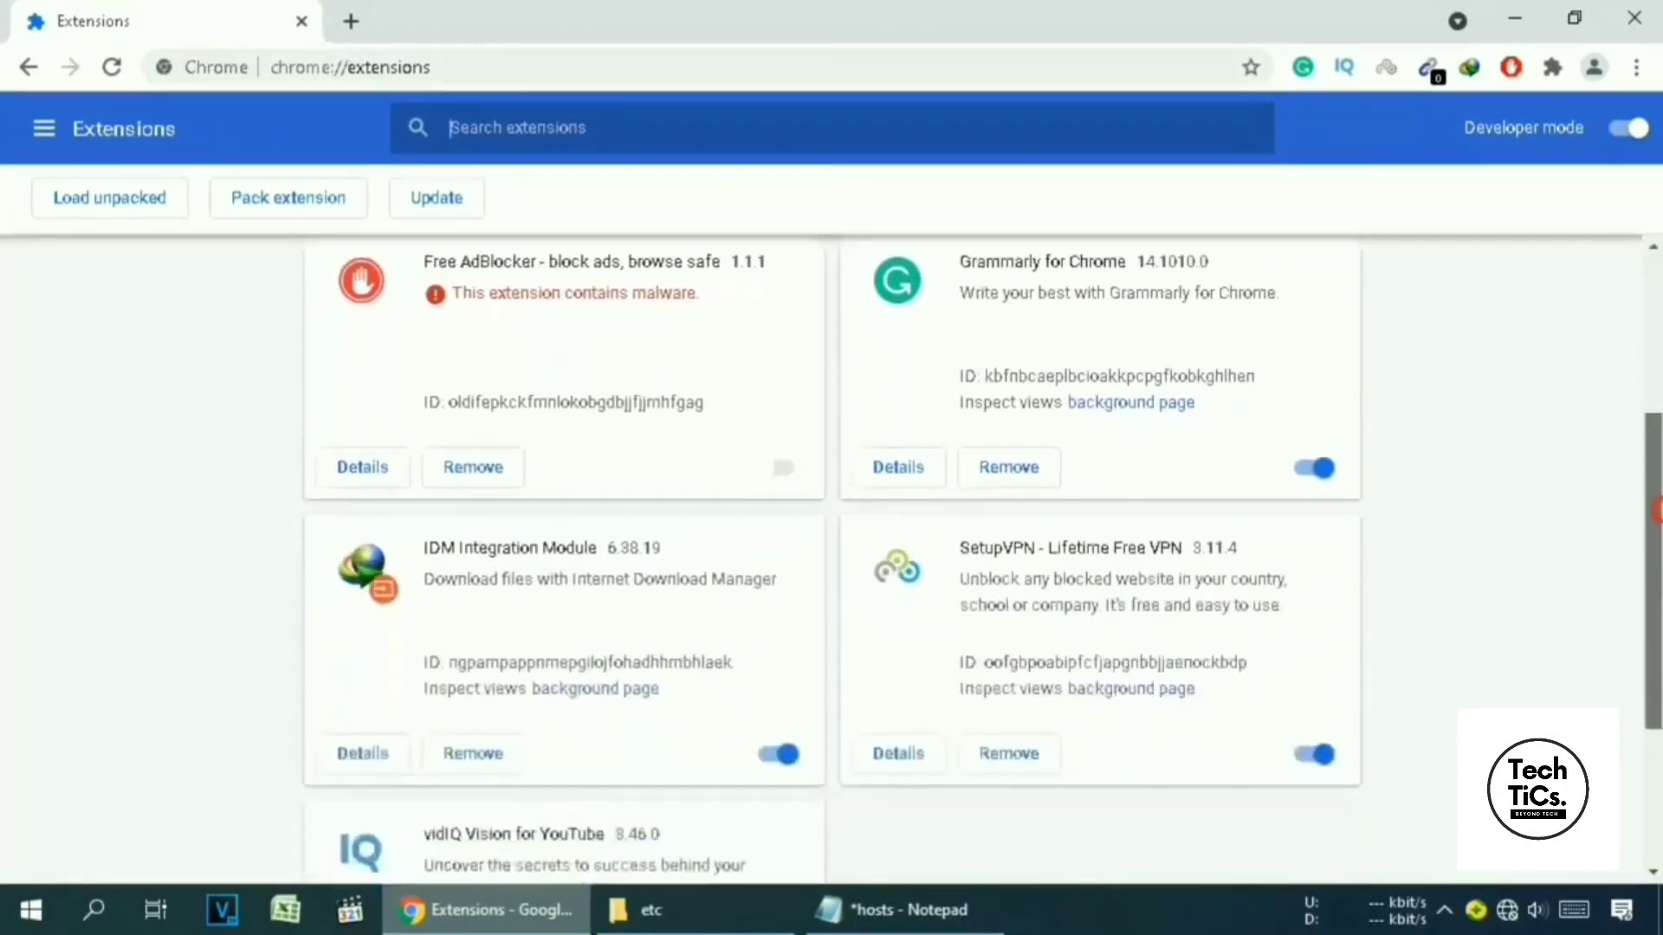
pyautogui.scroll(1, 1641, 485)
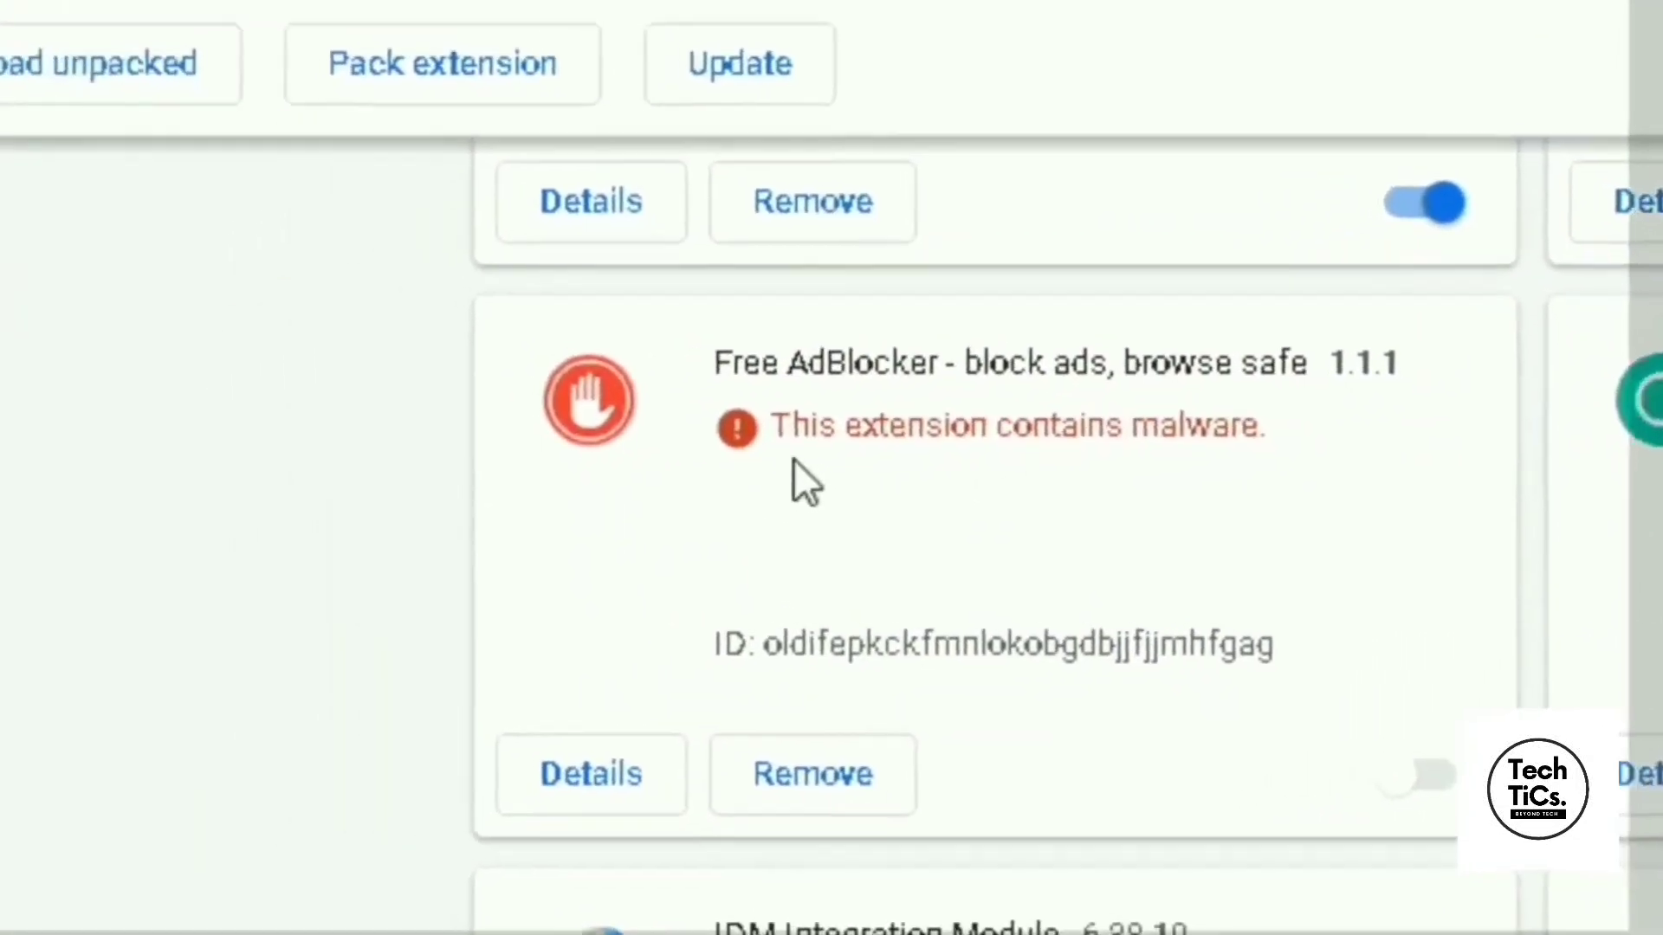
# Remove the malware-flagged Free AdBlocker - block ads, browse safe extension without reporting abuse, and close Chrome.
pyautogui.click(526, 486)
pyautogui.moveTo(836, 469); pyautogui.dragTo(1328, 472)
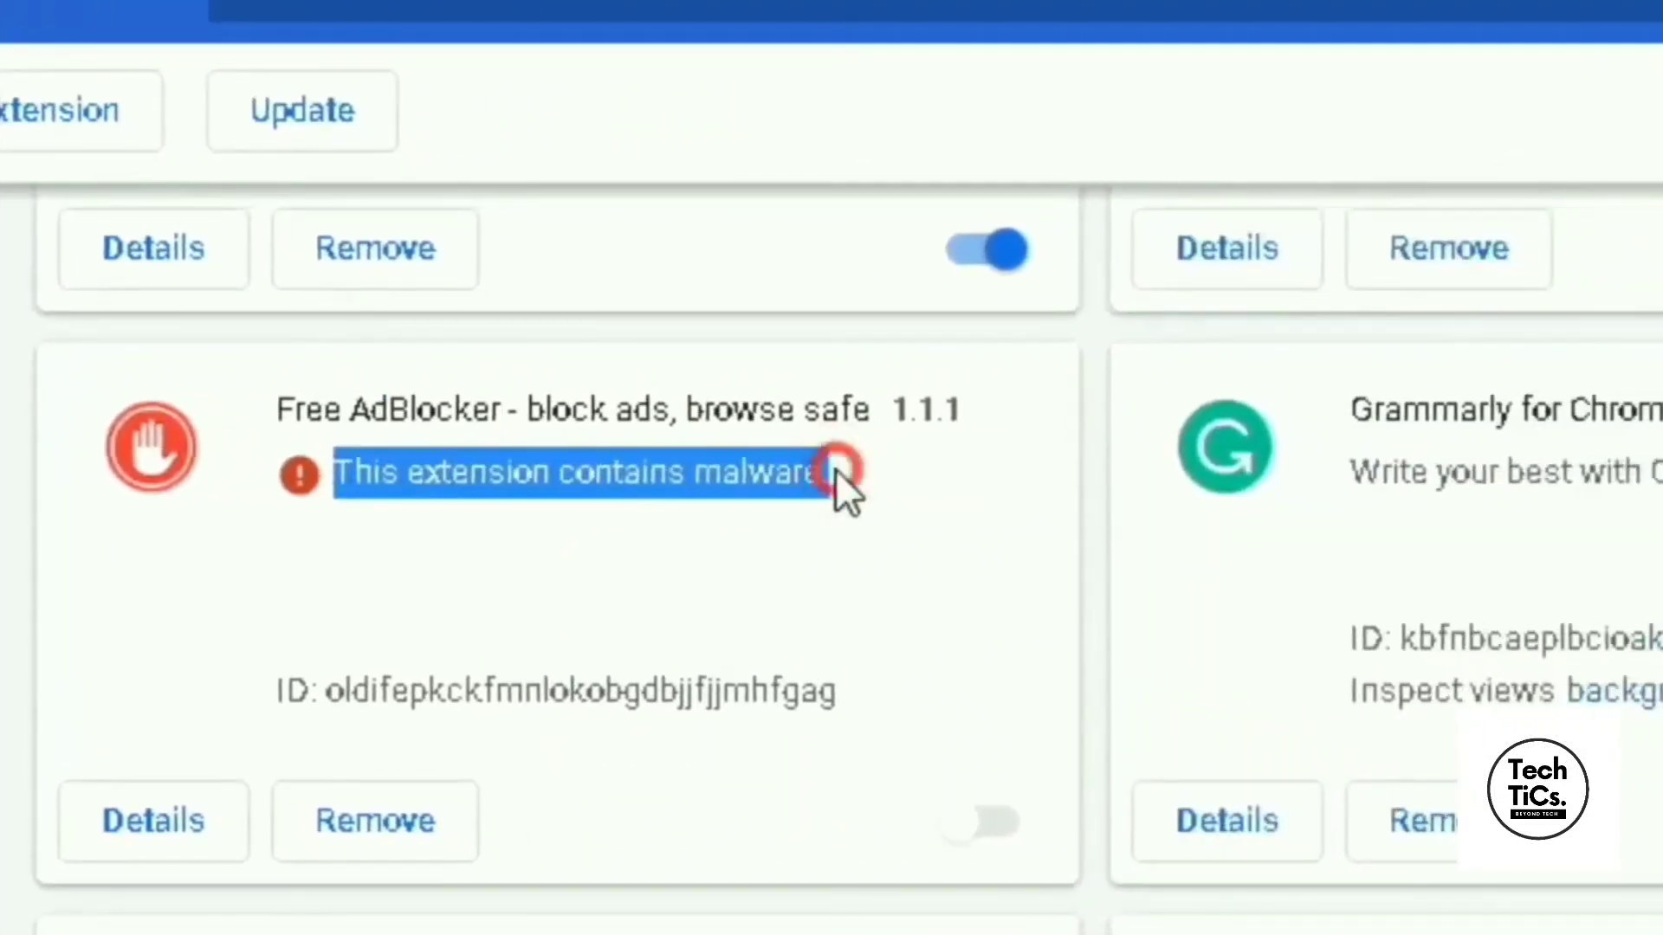
pyautogui.click(835, 469)
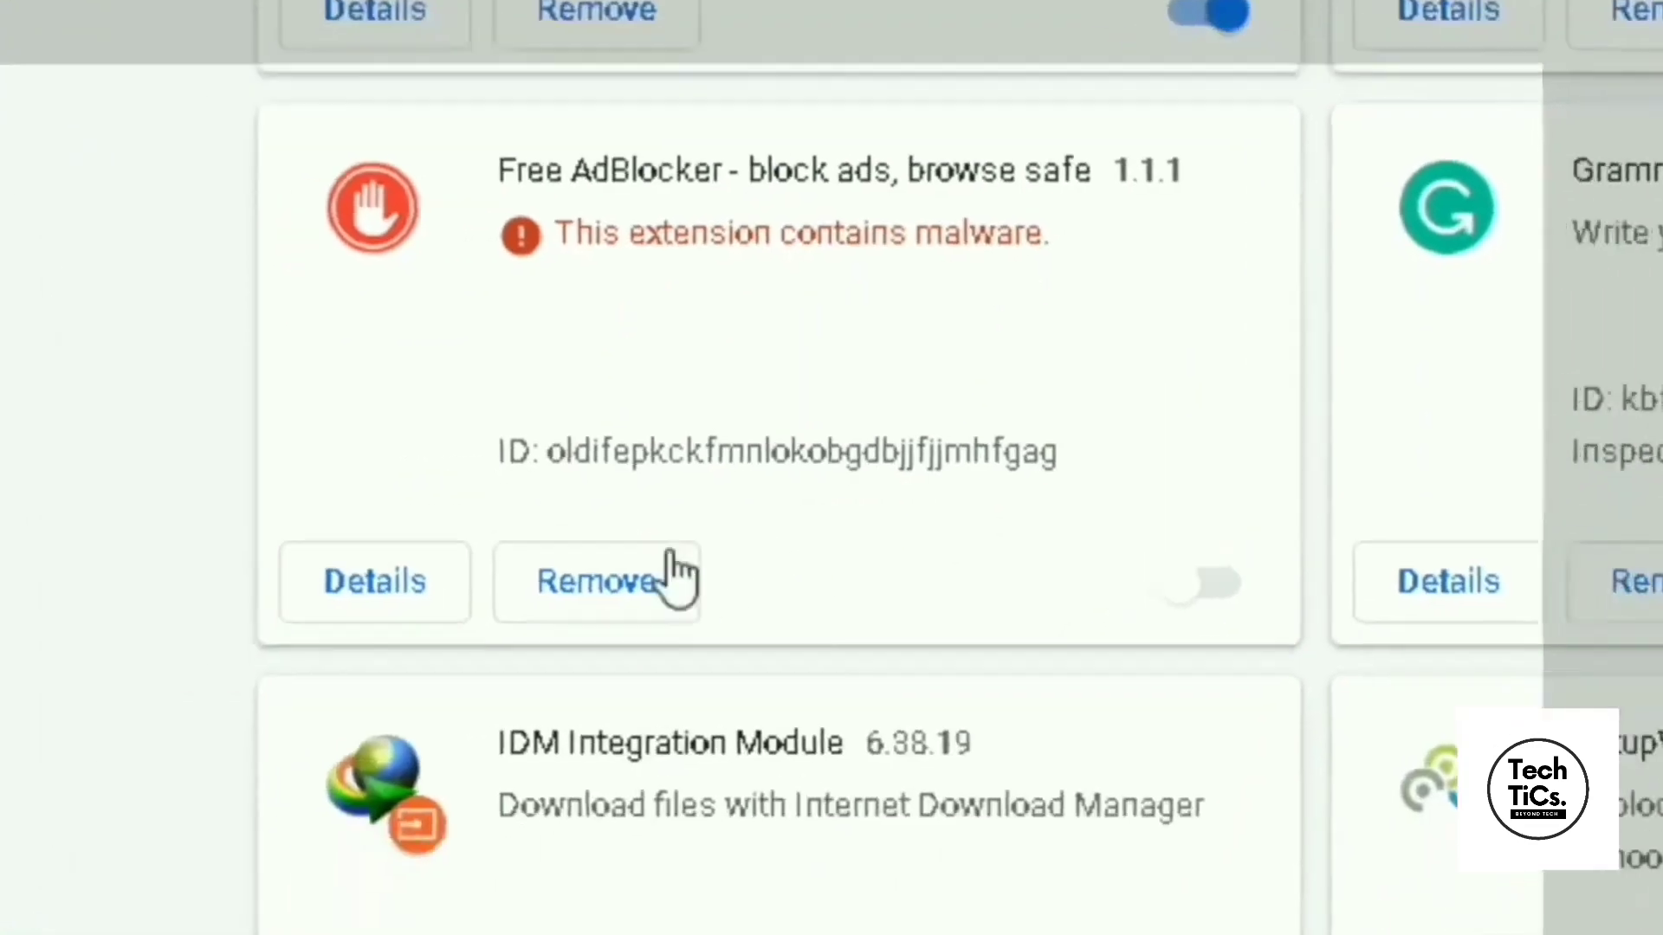
pyautogui.click(407, 814)
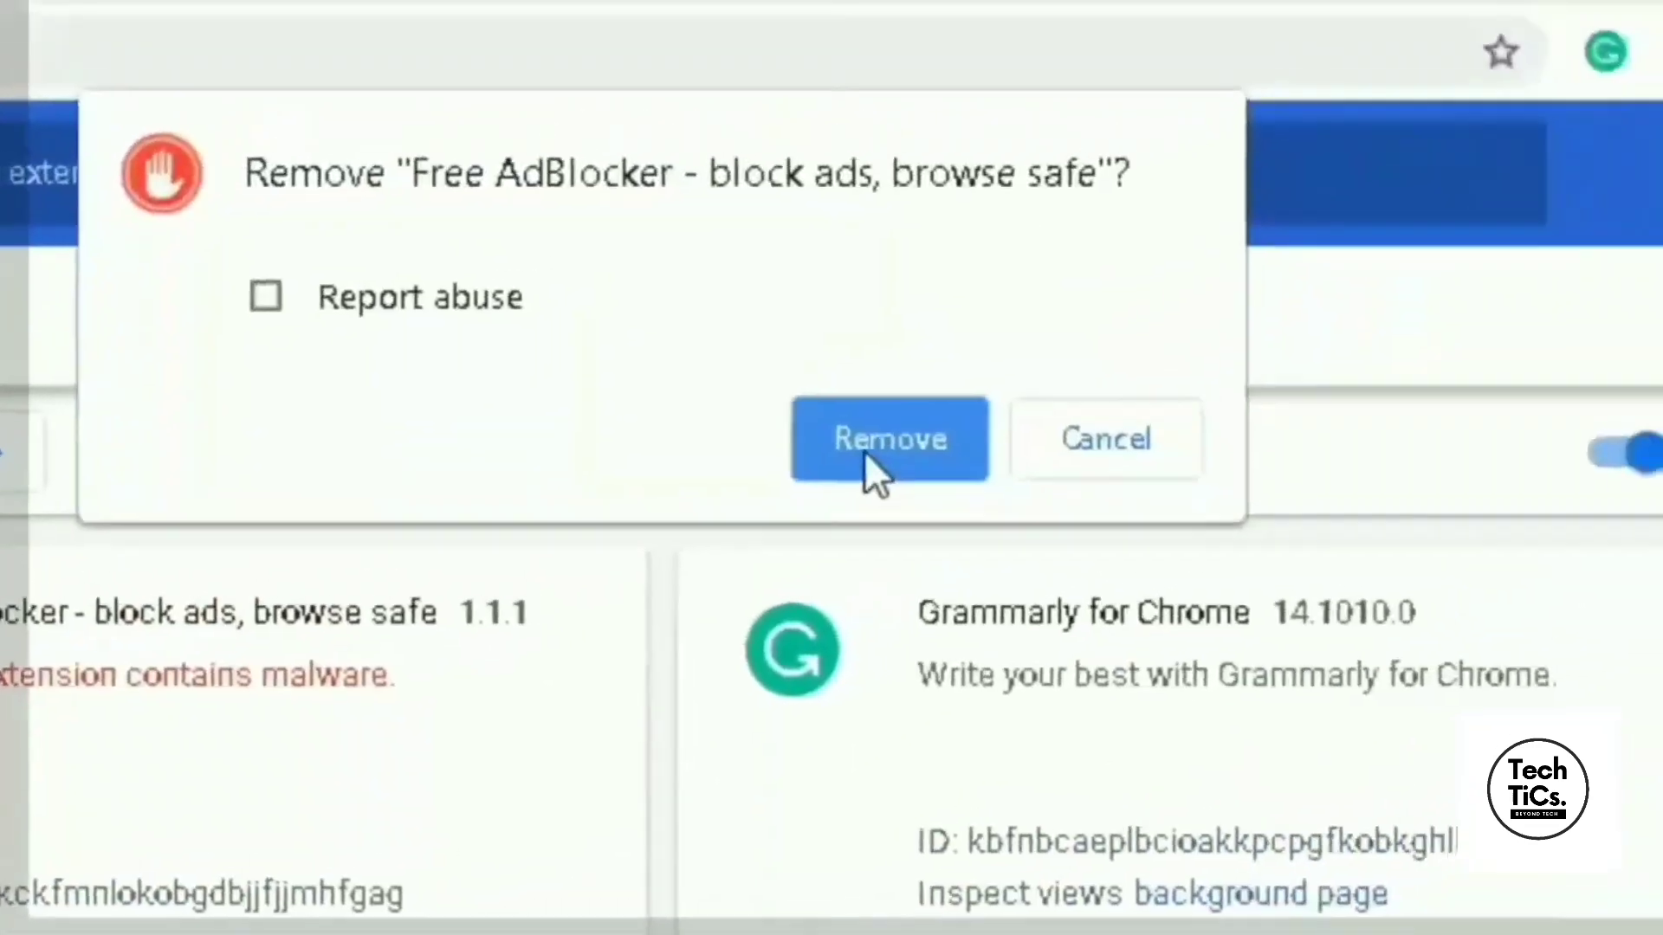
pyautogui.click(1421, 100)
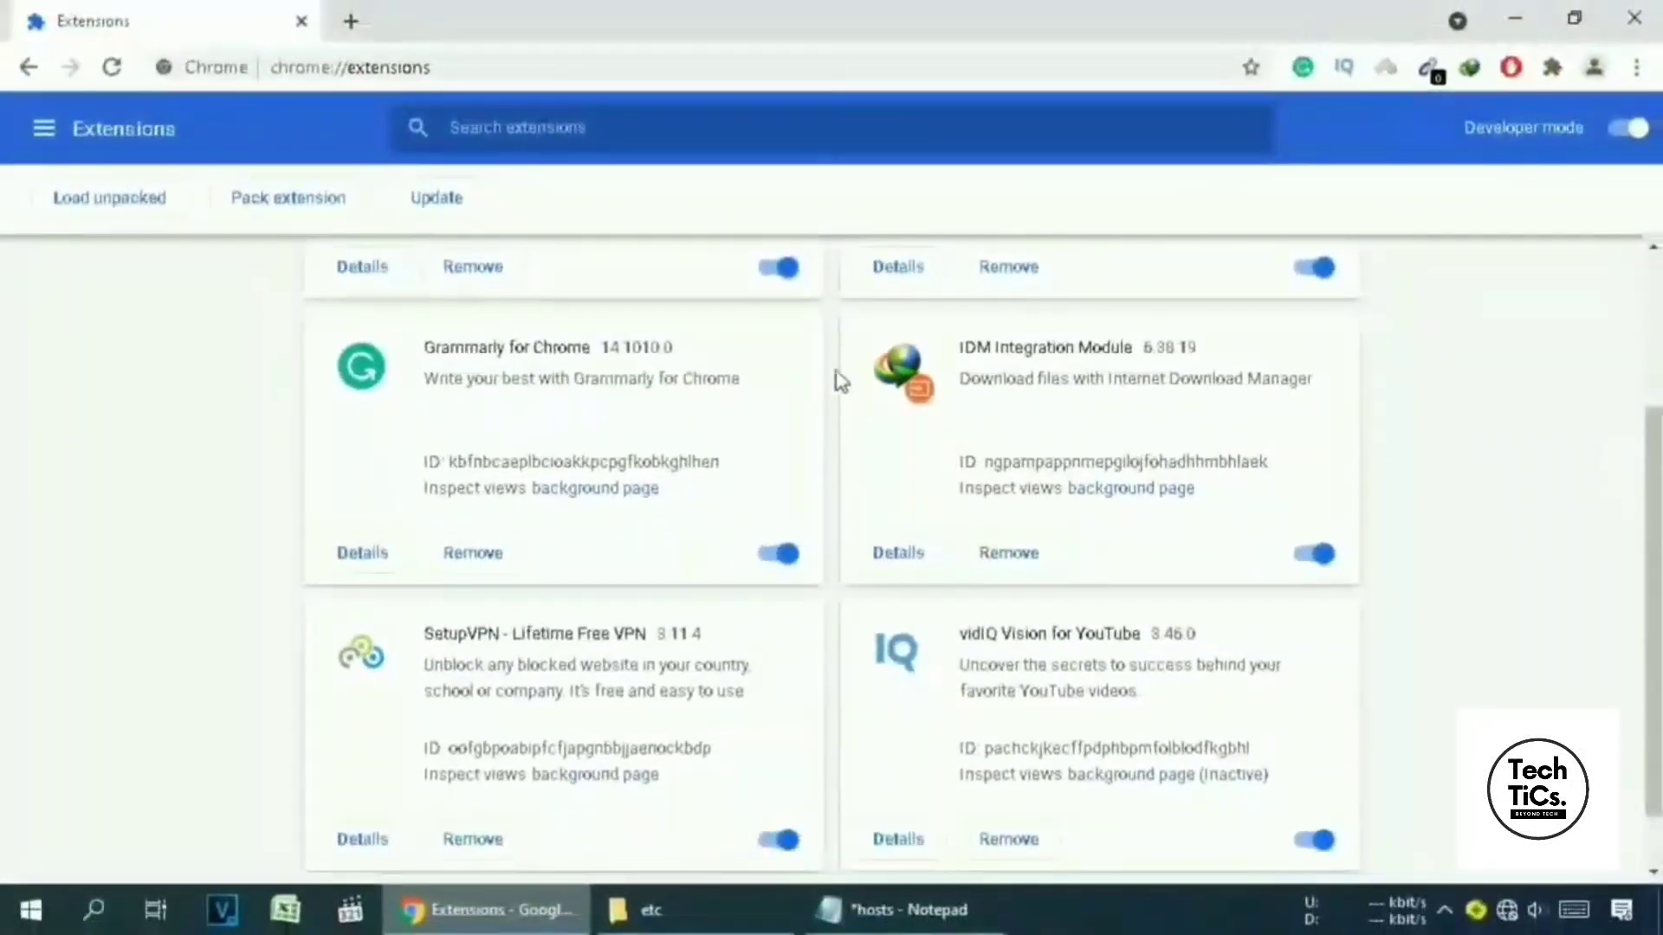
pyautogui.click(1636, 20)
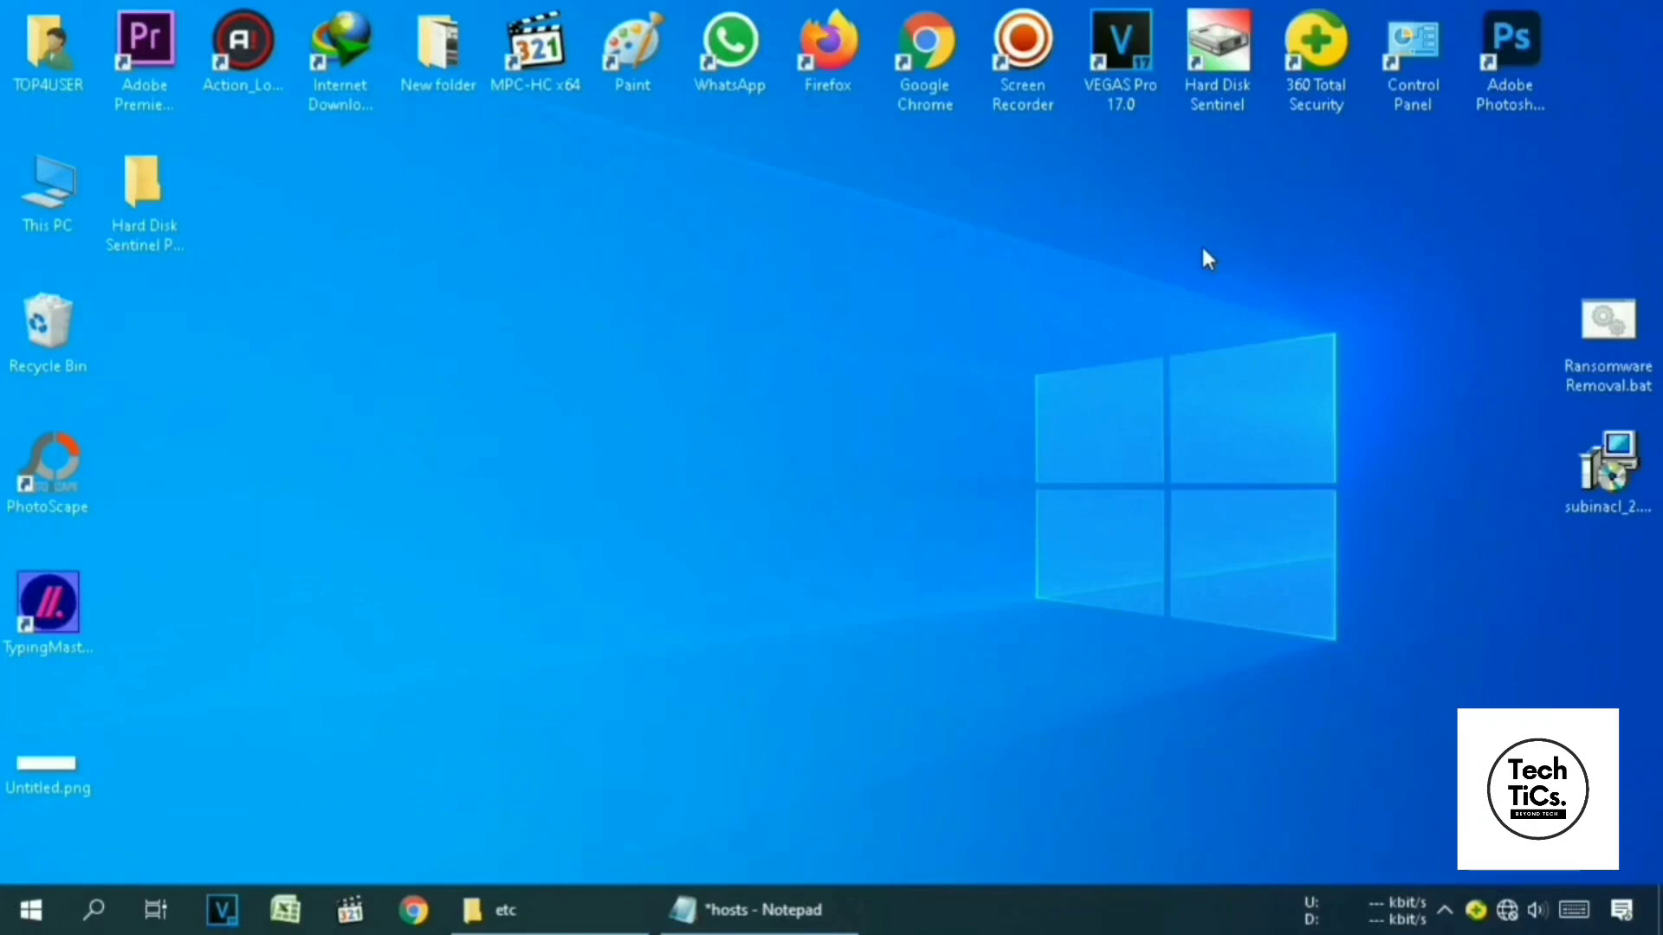
# Move Ransomware Removal.bat and the subinacl_2.msi installer together to the middle of the desktop.
pyautogui.moveTo(1588, 336); pyautogui.dragTo(715, 342)
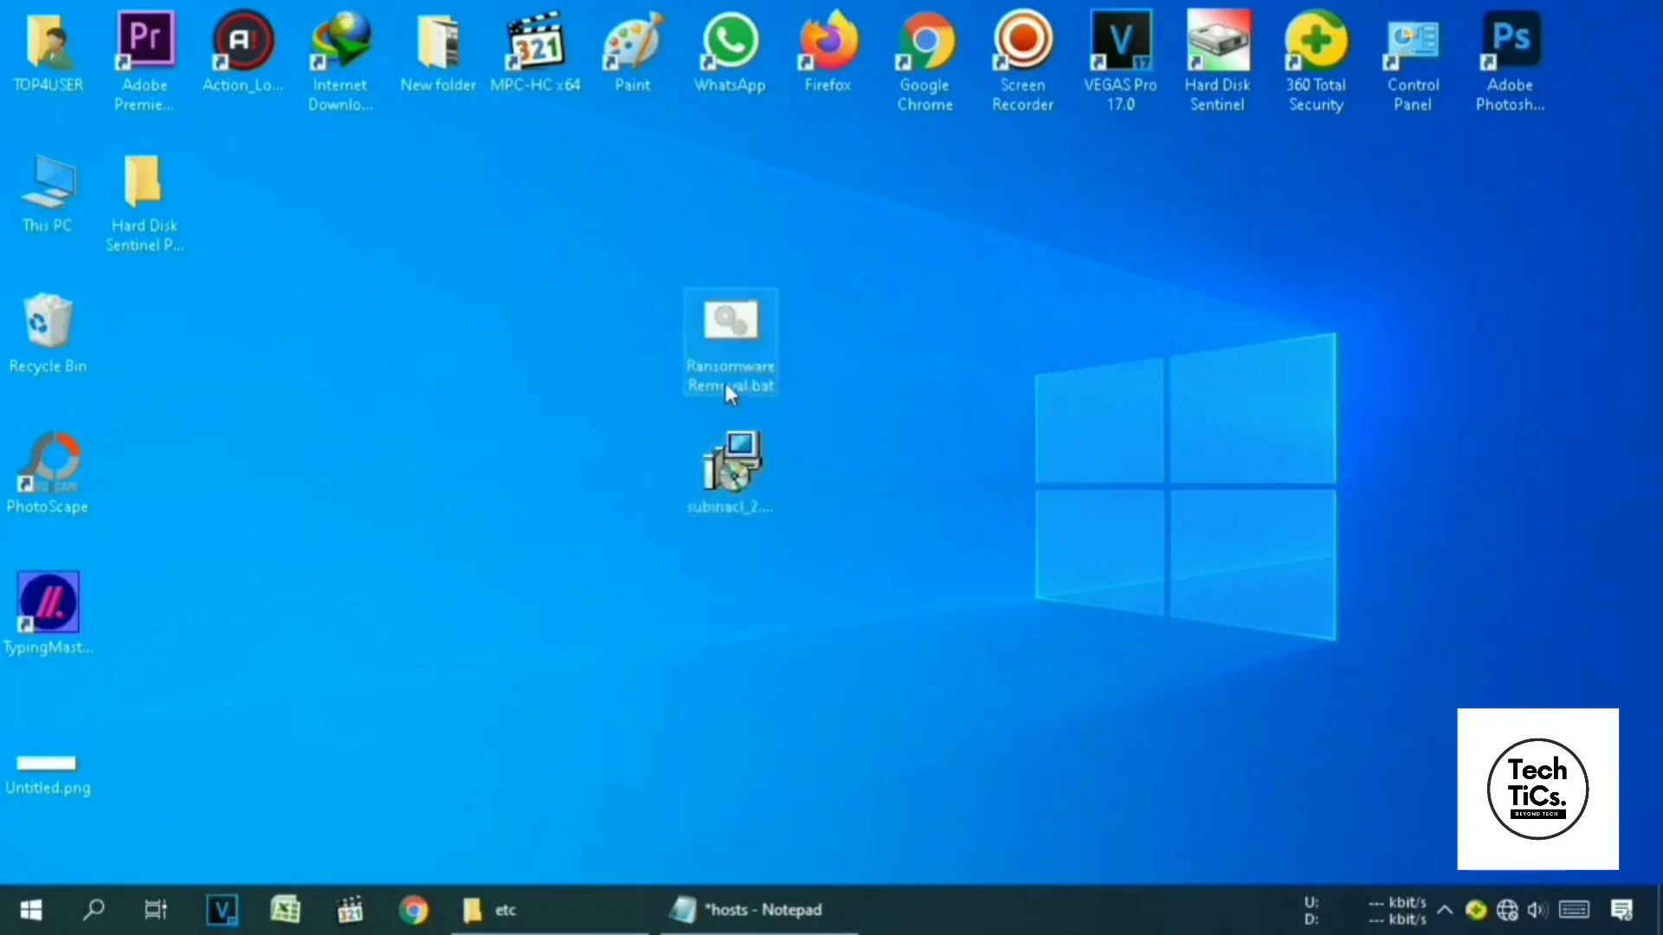
pyautogui.click(762, 379)
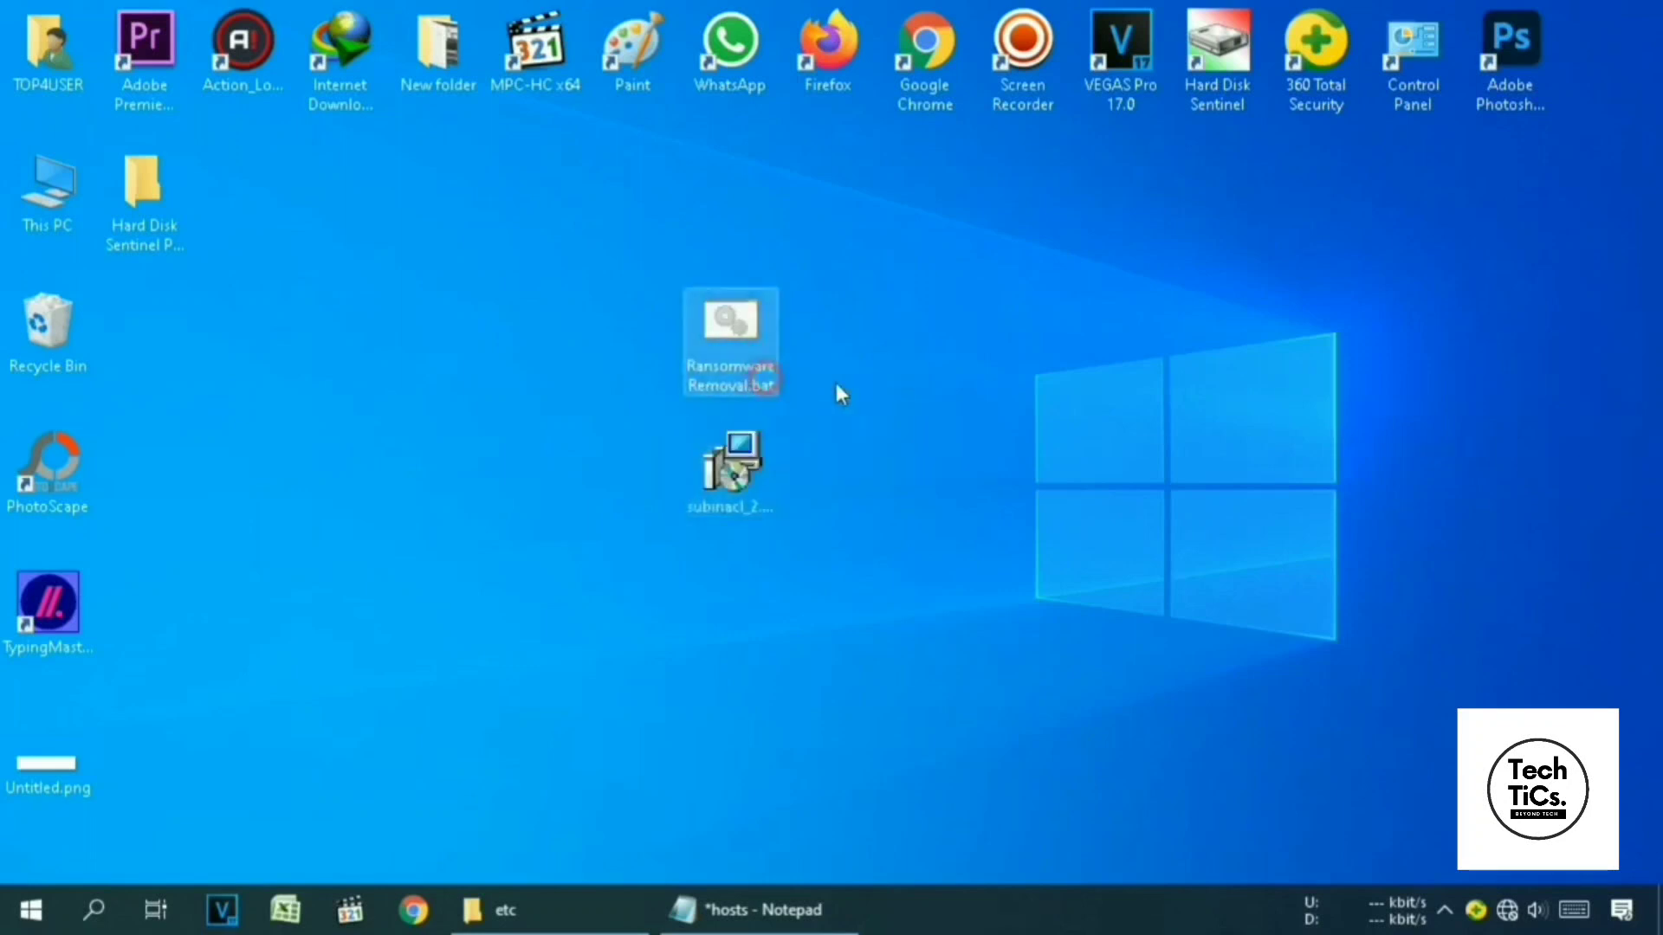
pyautogui.doubleClick(779, 485)
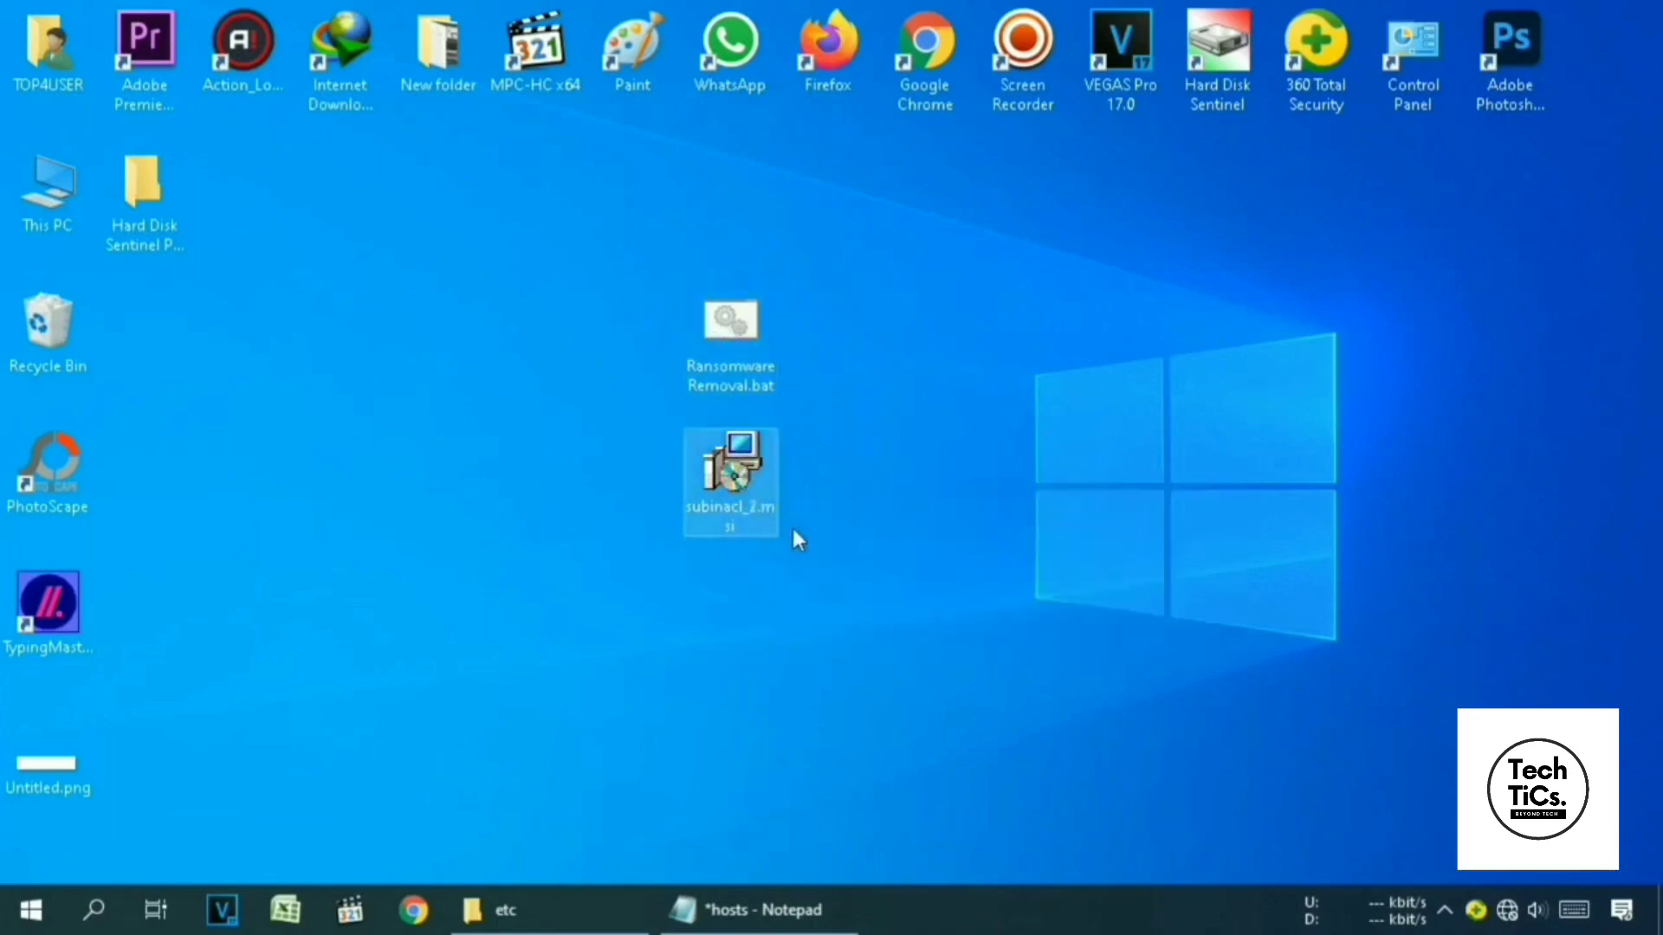
# Install SubInAcl.exe from subinacl_2.msi, accepting the license agreement and keeping the default Windows Resource Kits\Tools destination folder.
pyautogui.moveTo(734, 513)
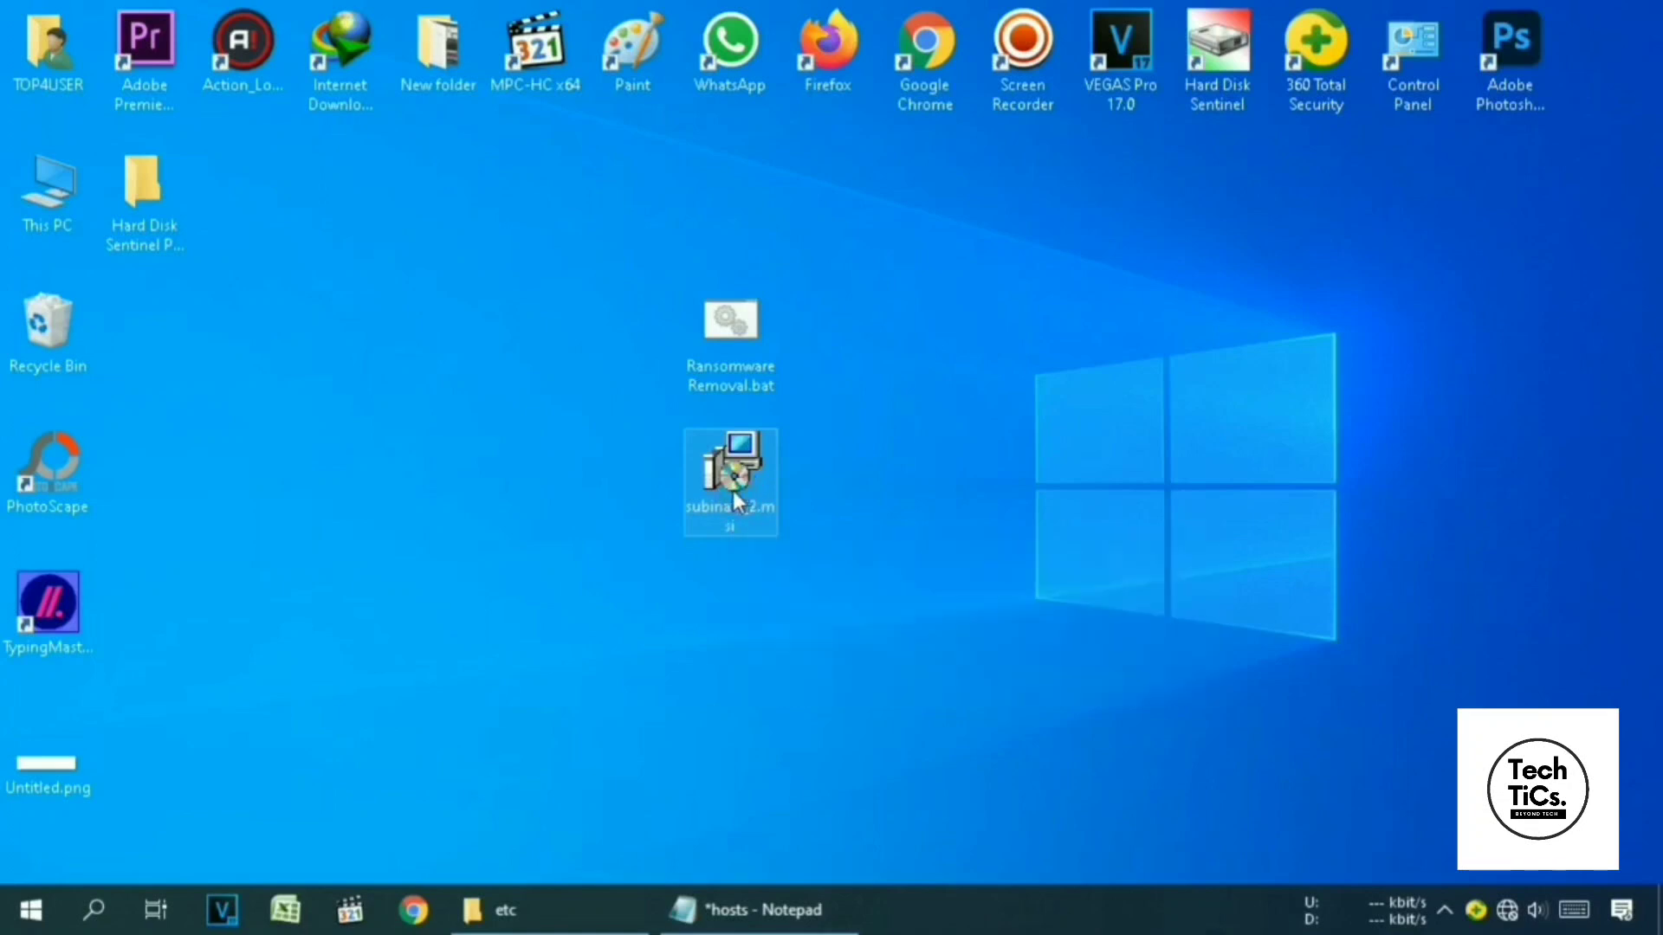
pyautogui.doubleClick(733, 490)
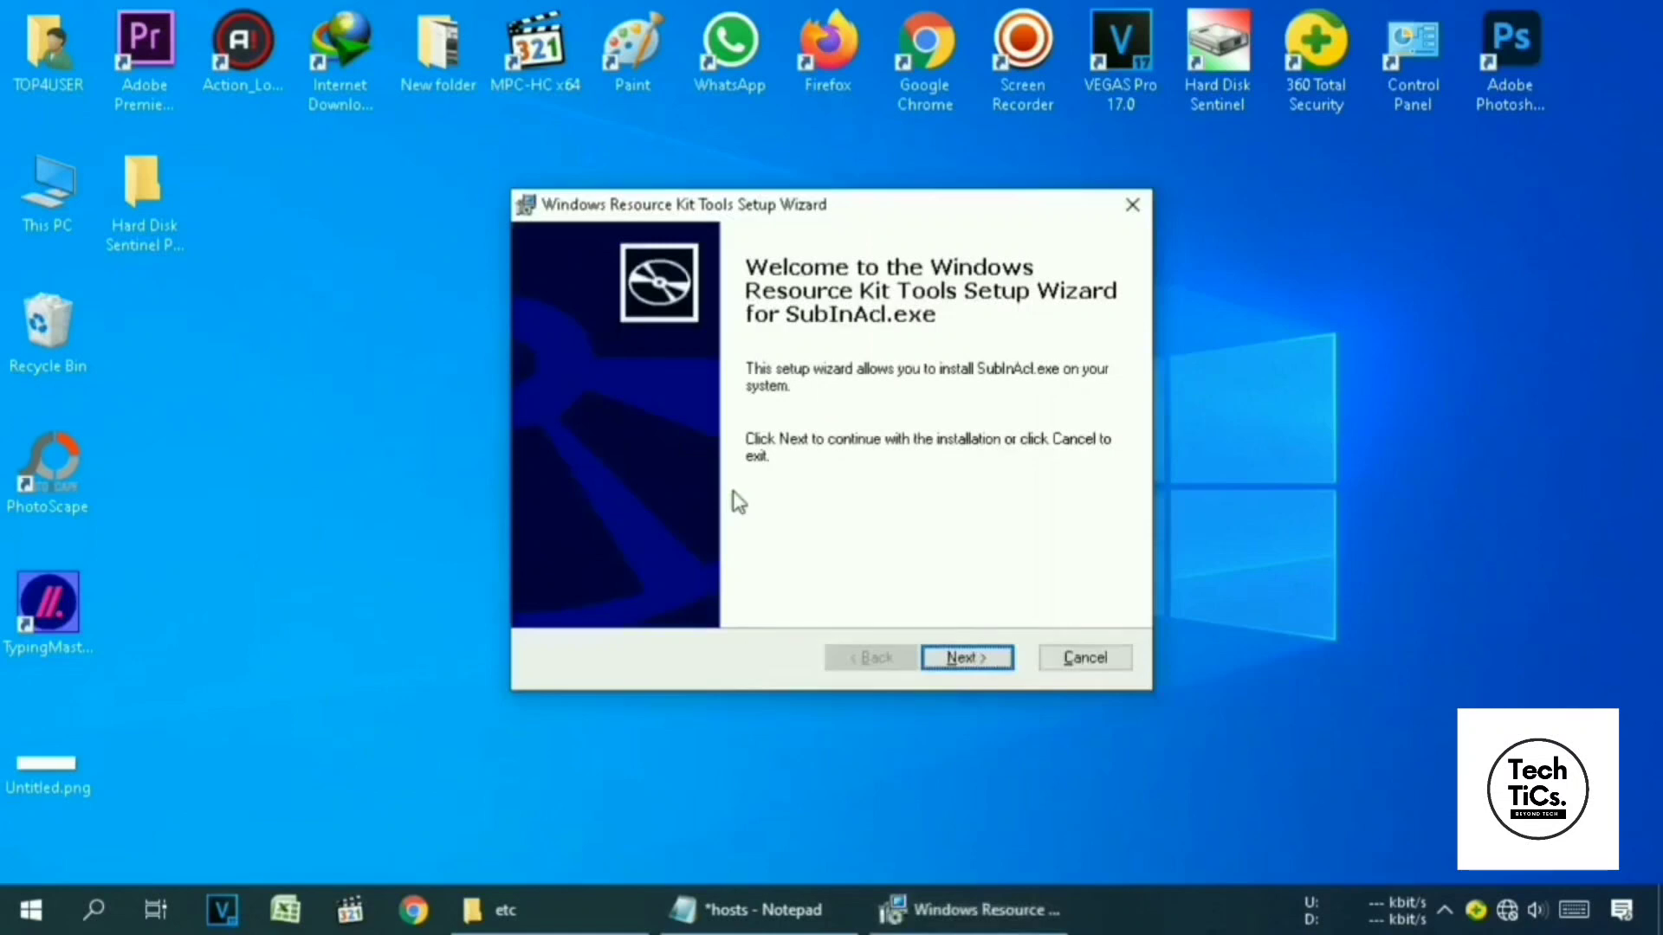
pyautogui.click(974, 658)
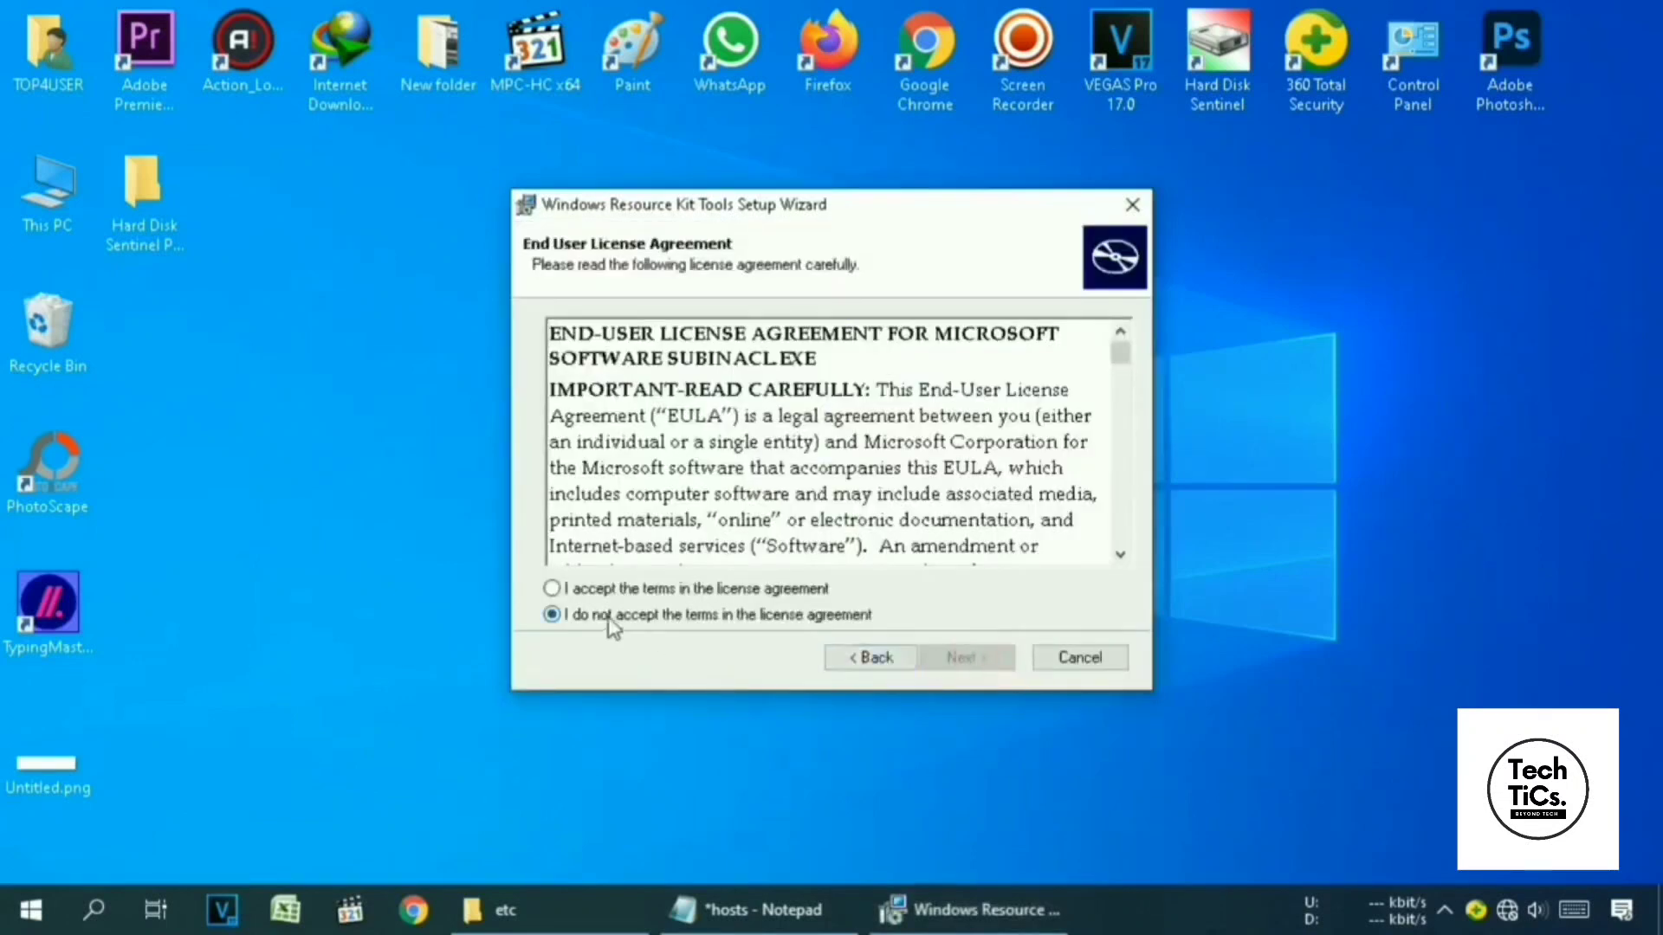
pyautogui.click(635, 588)
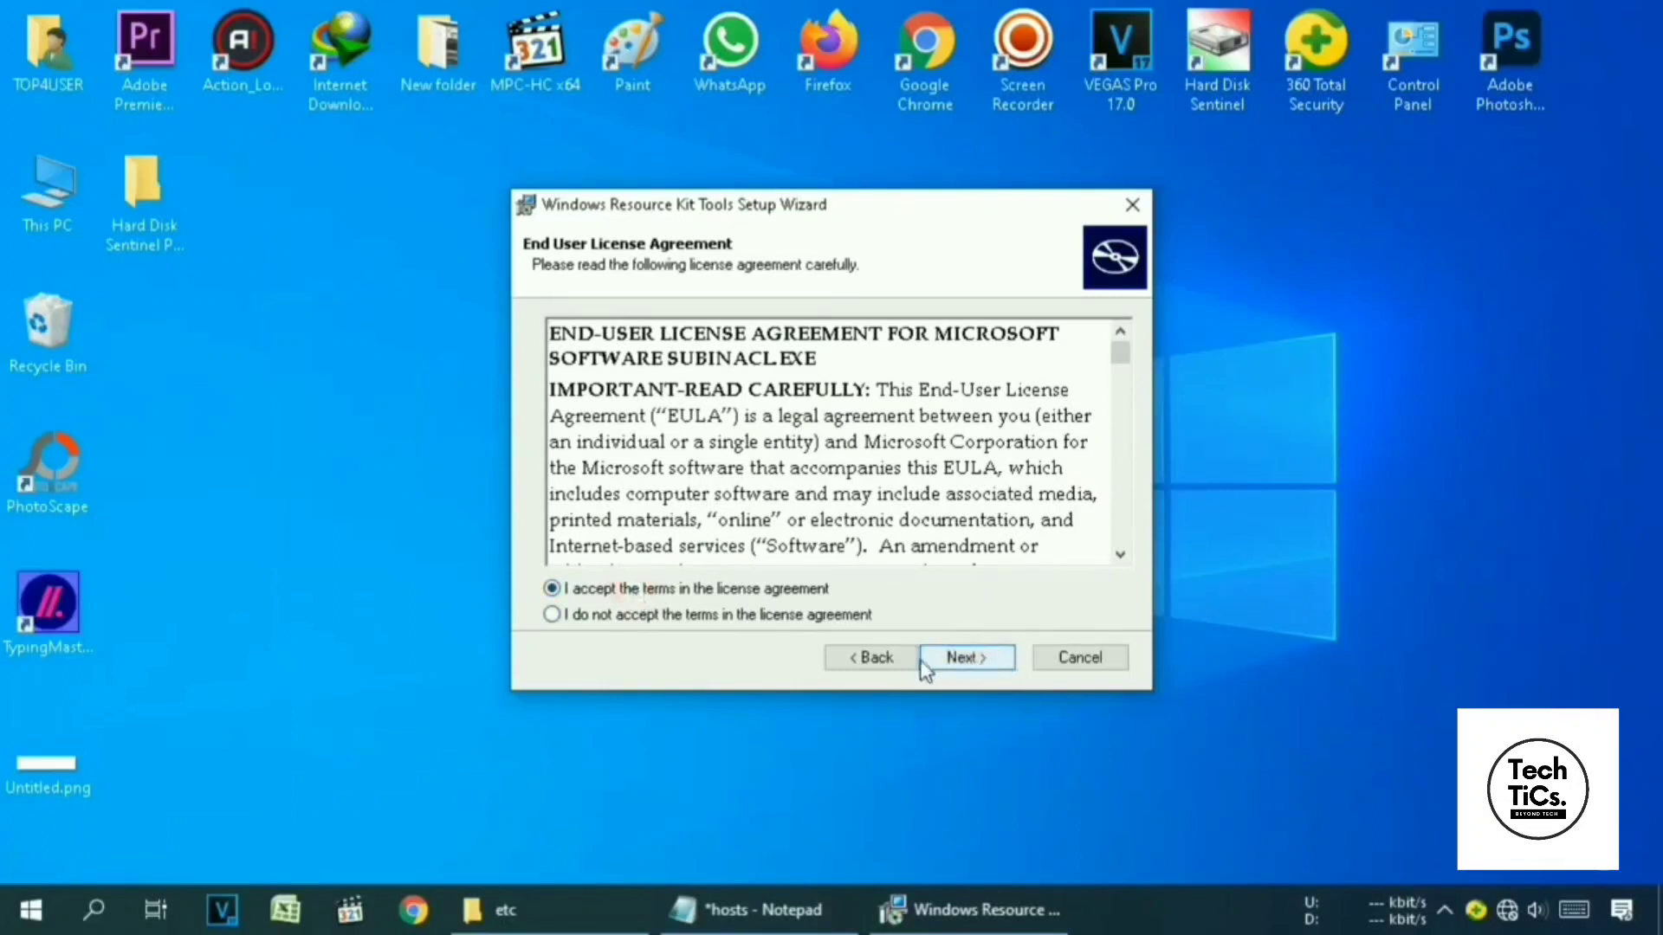
pyautogui.click(988, 663)
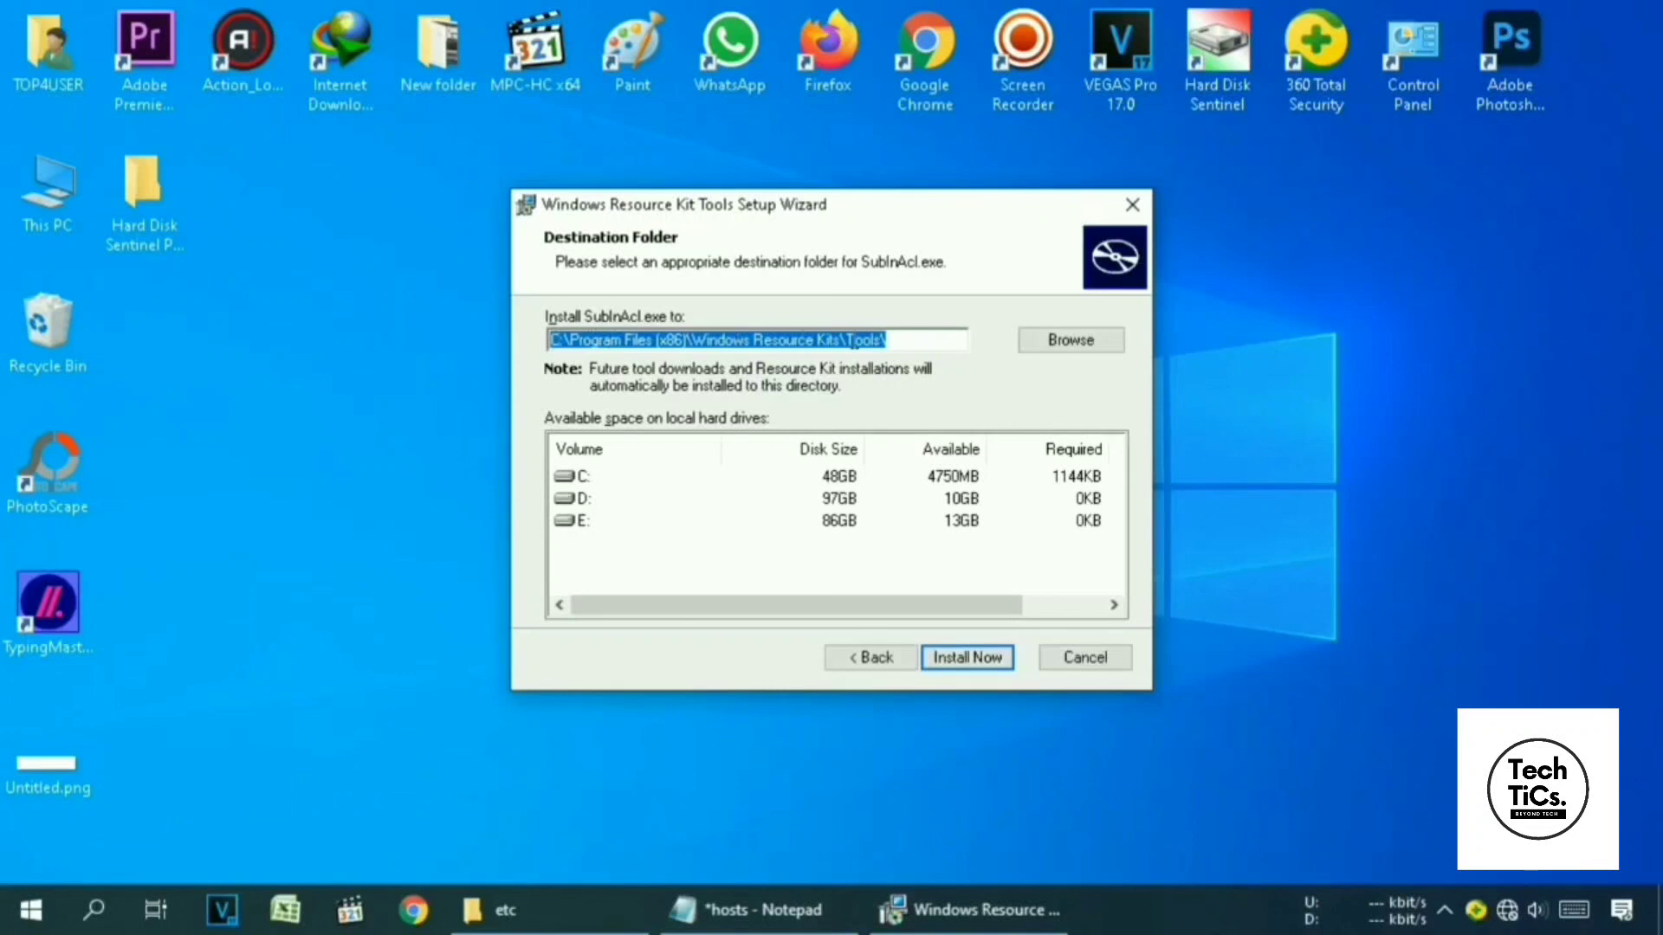
pyautogui.click(988, 661)
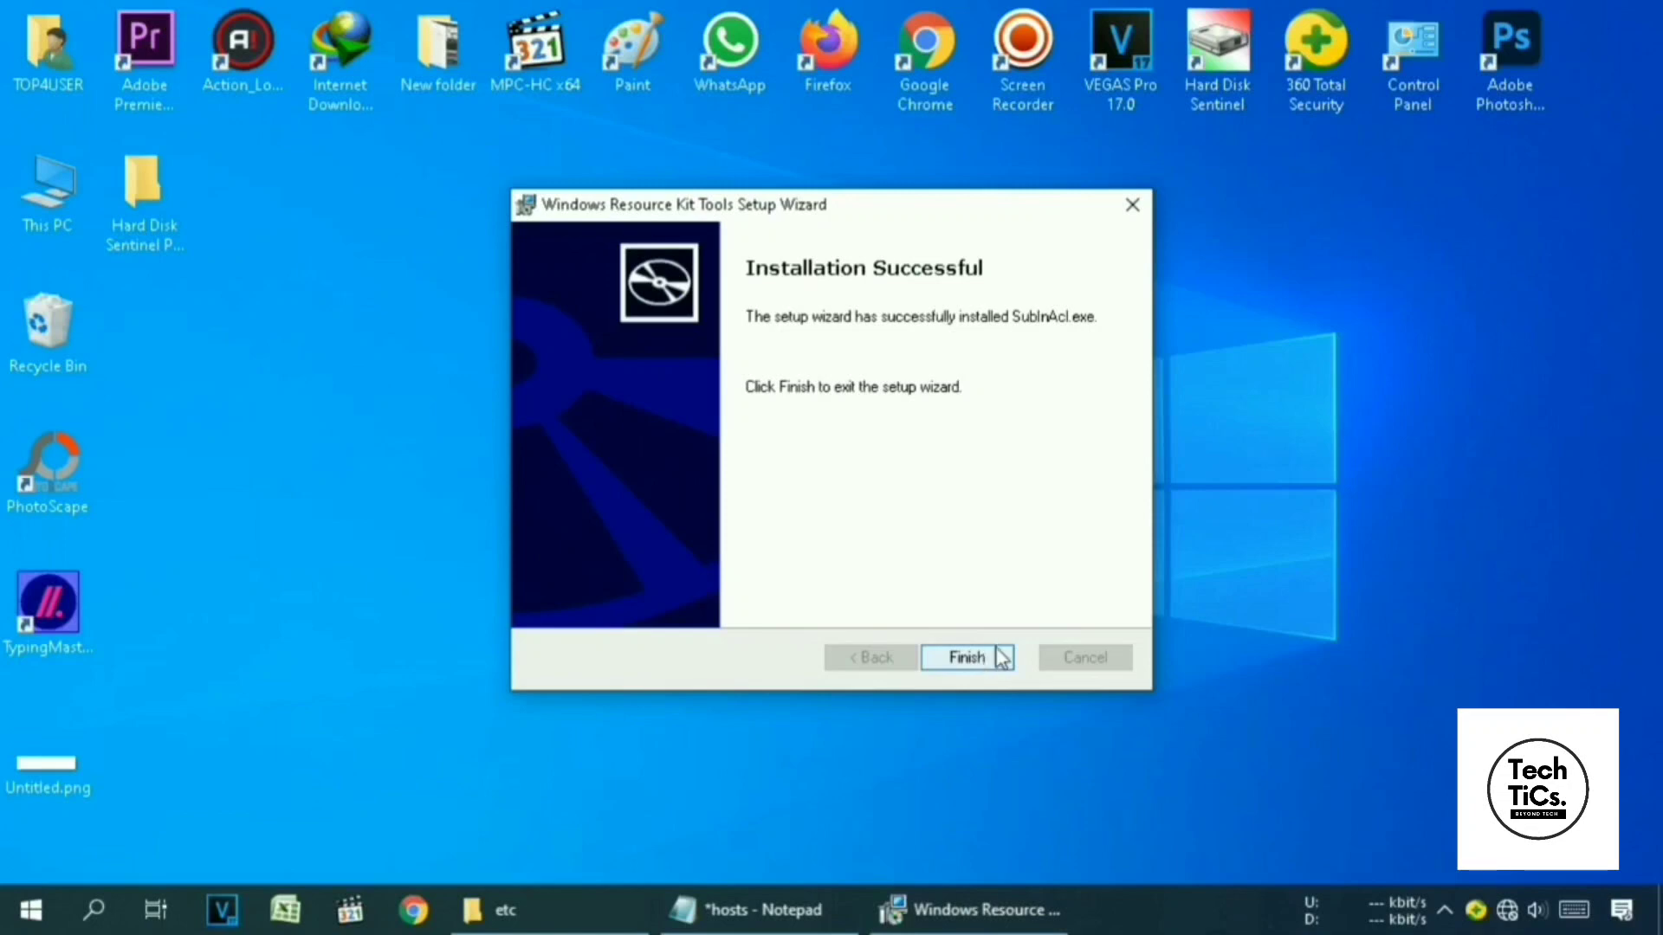
pyautogui.click(974, 658)
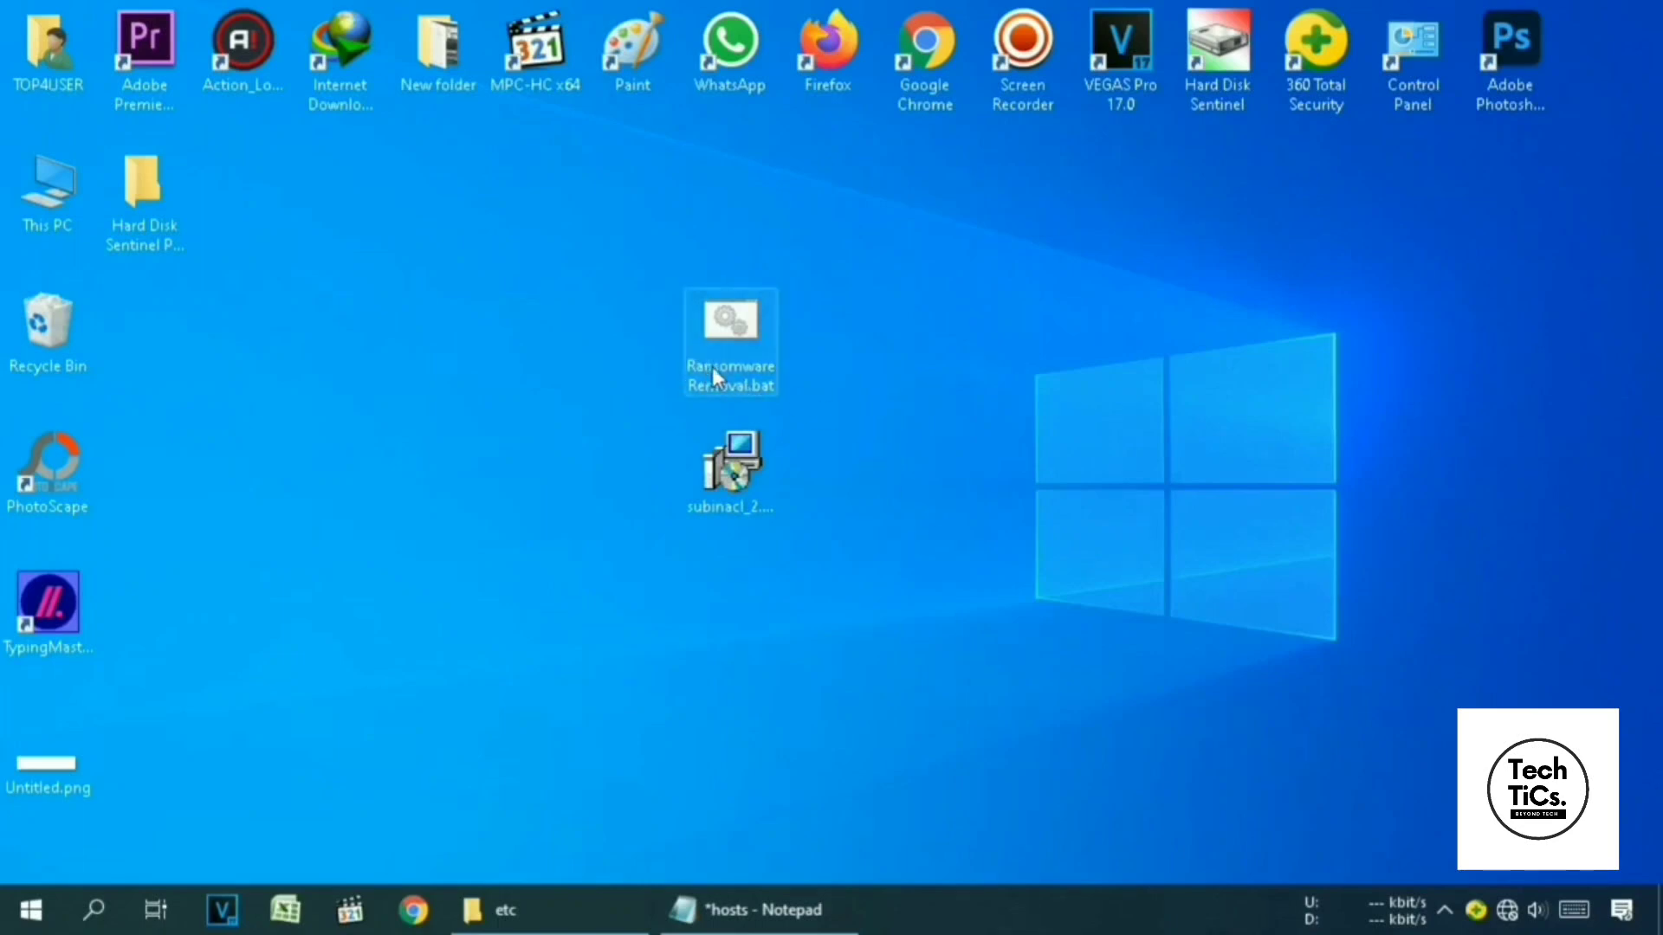
# Copy Ransomware Removal.bat from the desktop and open the folder found by searching Windows for %programfiles(x86)%.
pyautogui.rightClick(726, 313)
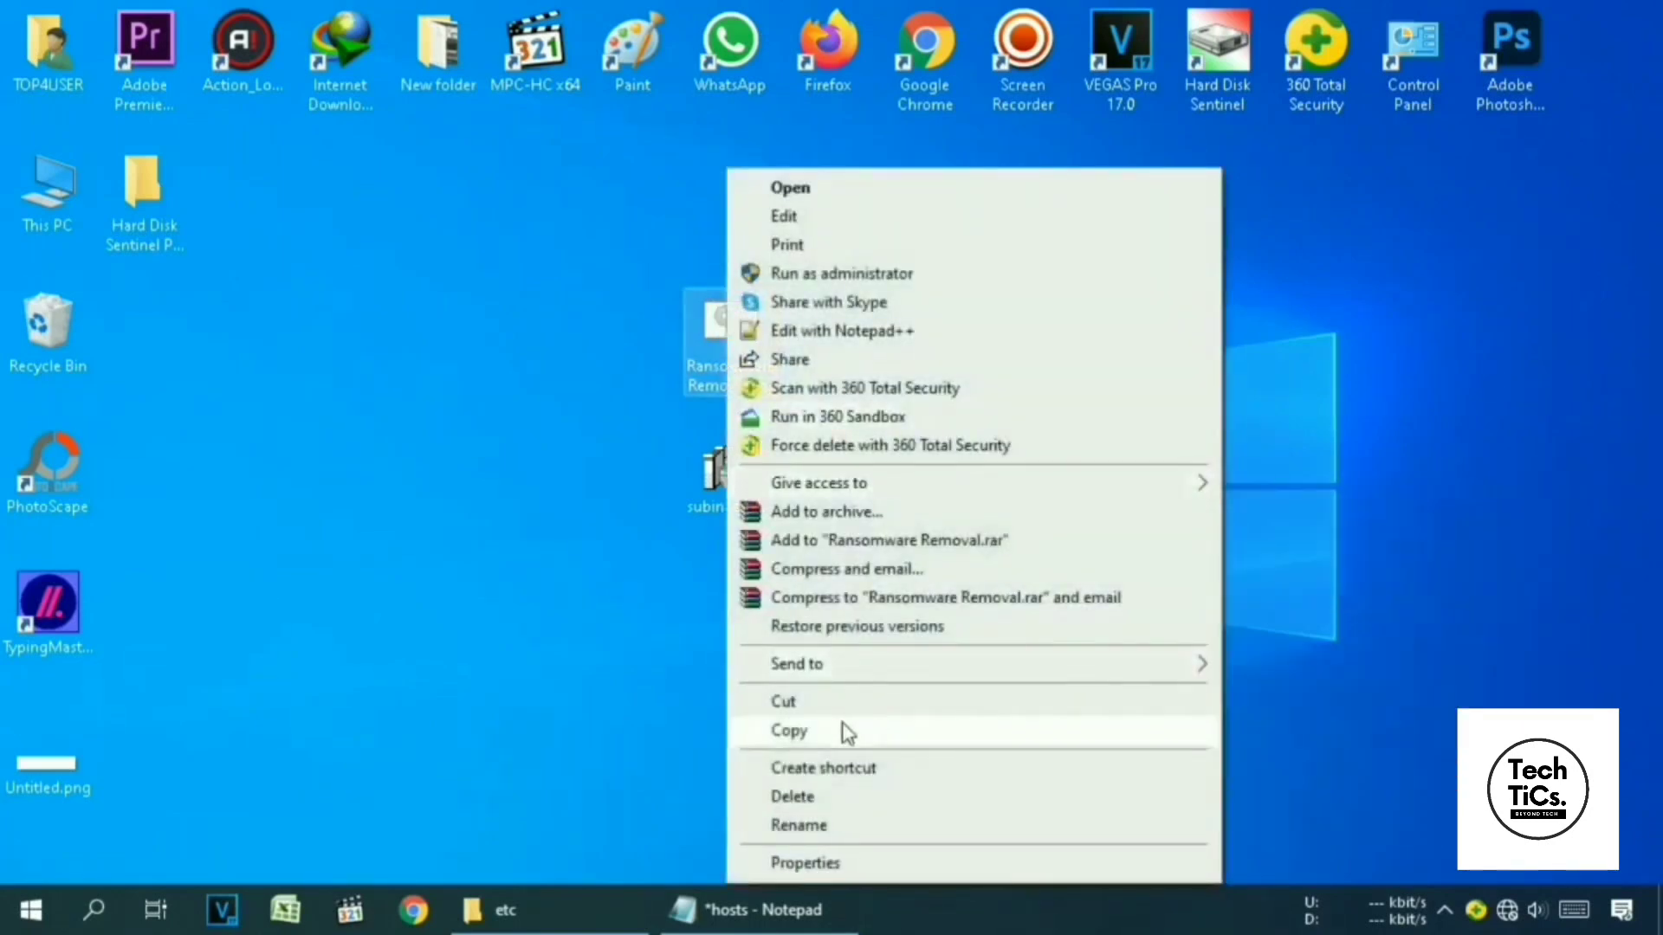
pyautogui.click(810, 732)
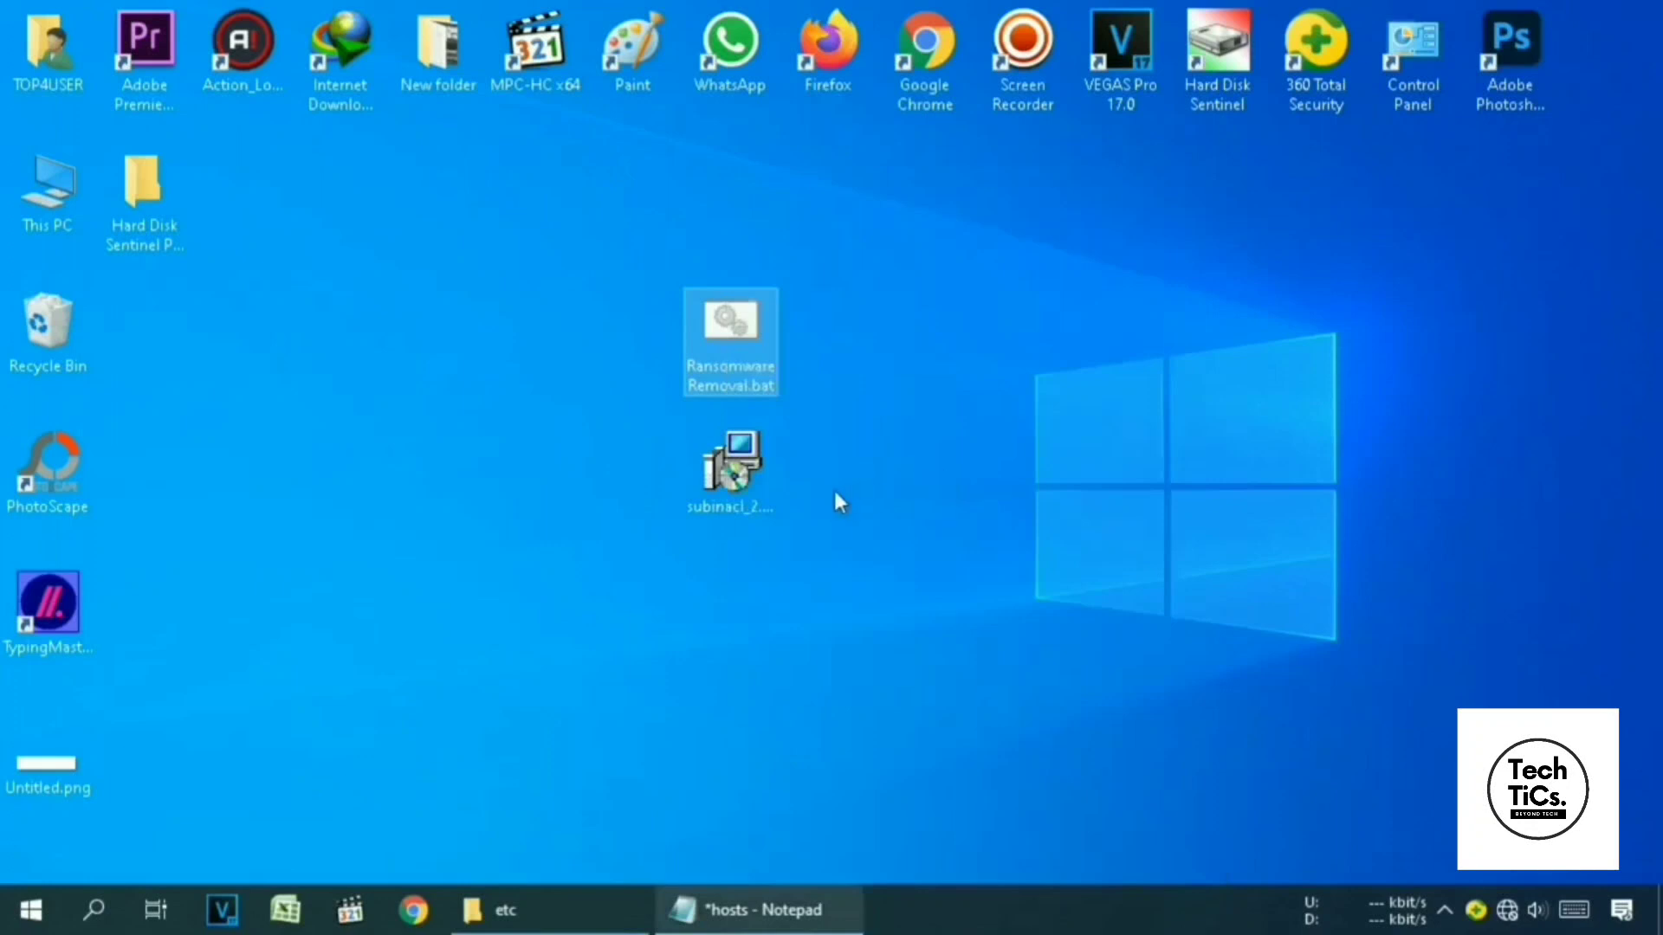
pyautogui.click(95, 912)
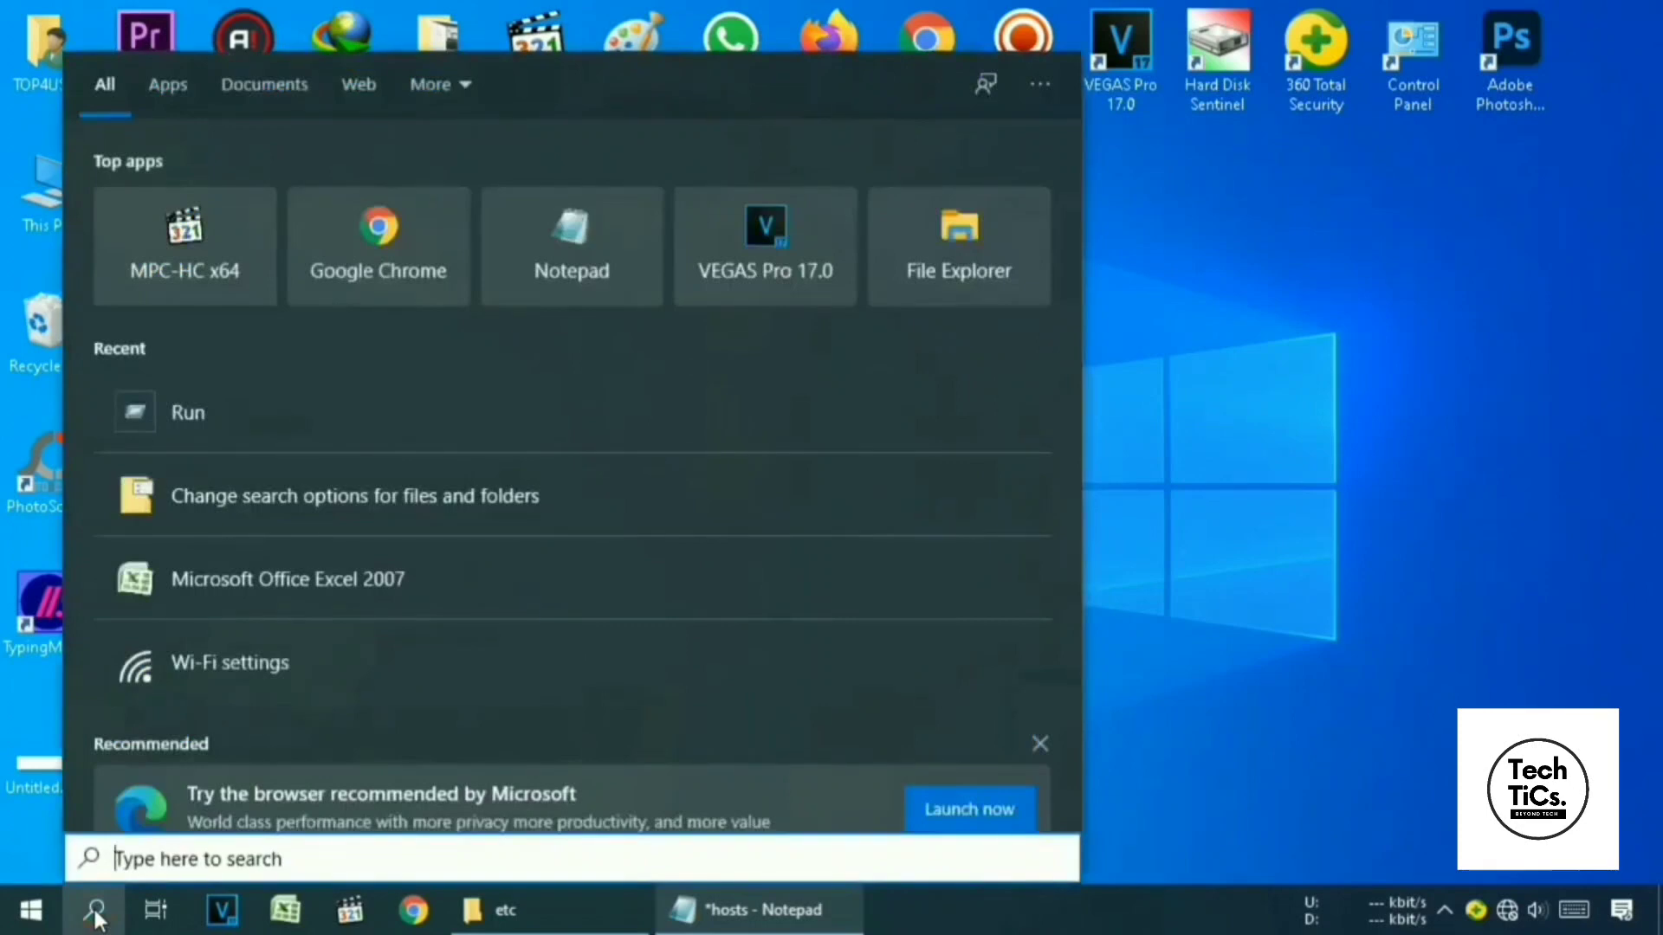
pyautogui.write('%')
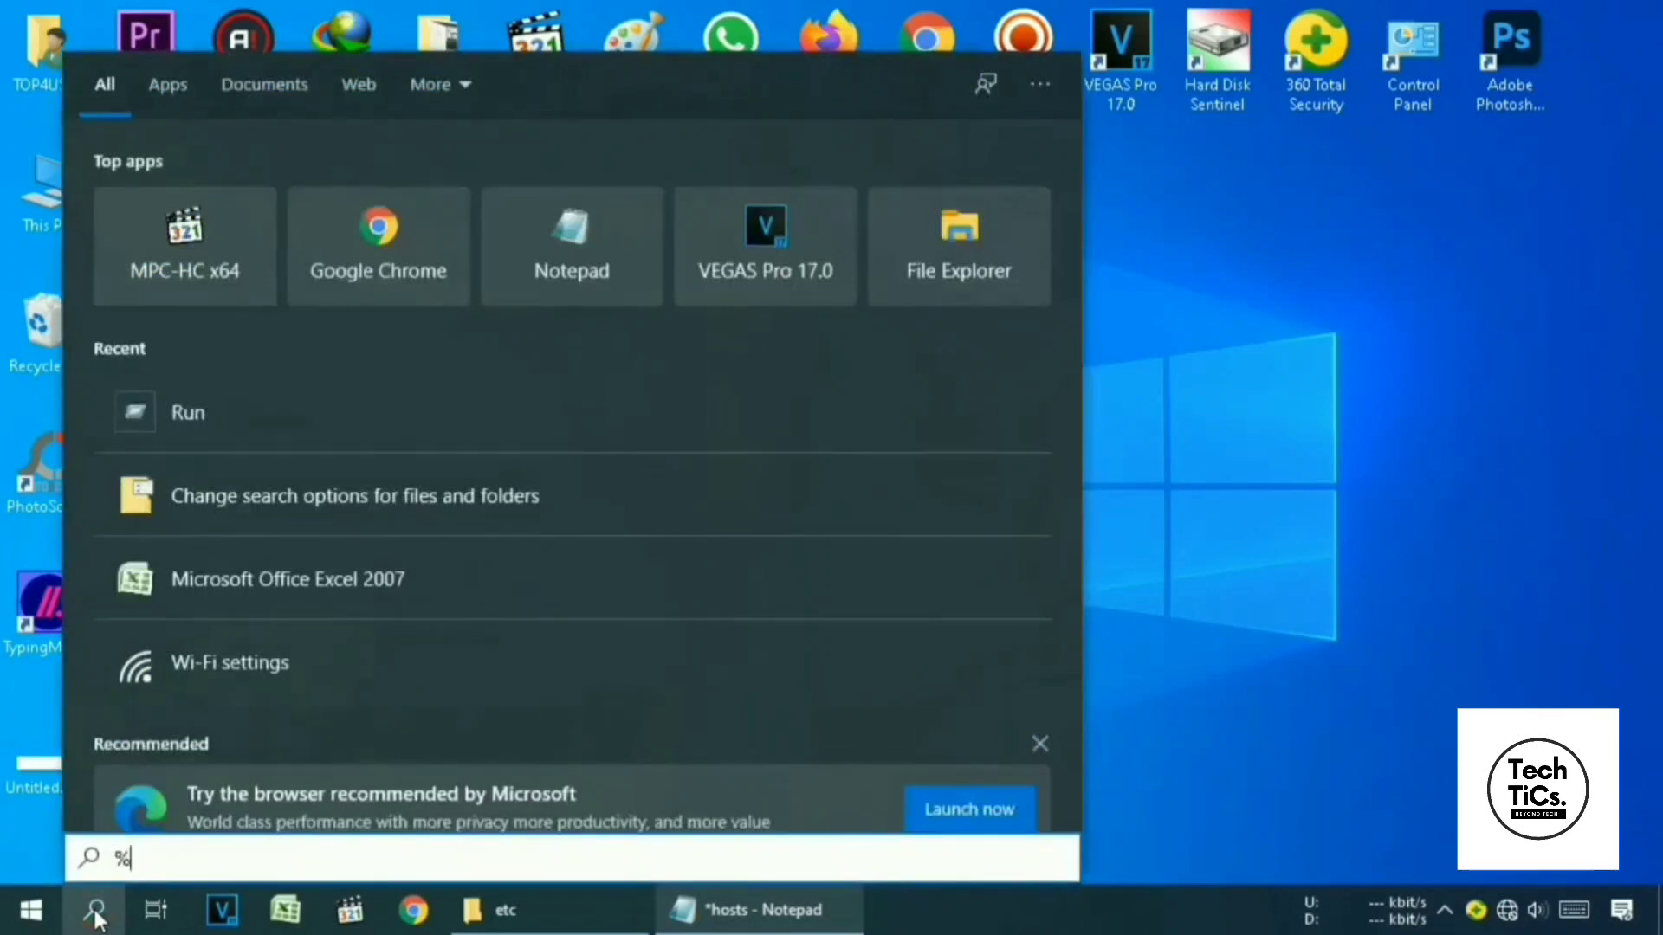
pyautogui.write('p')
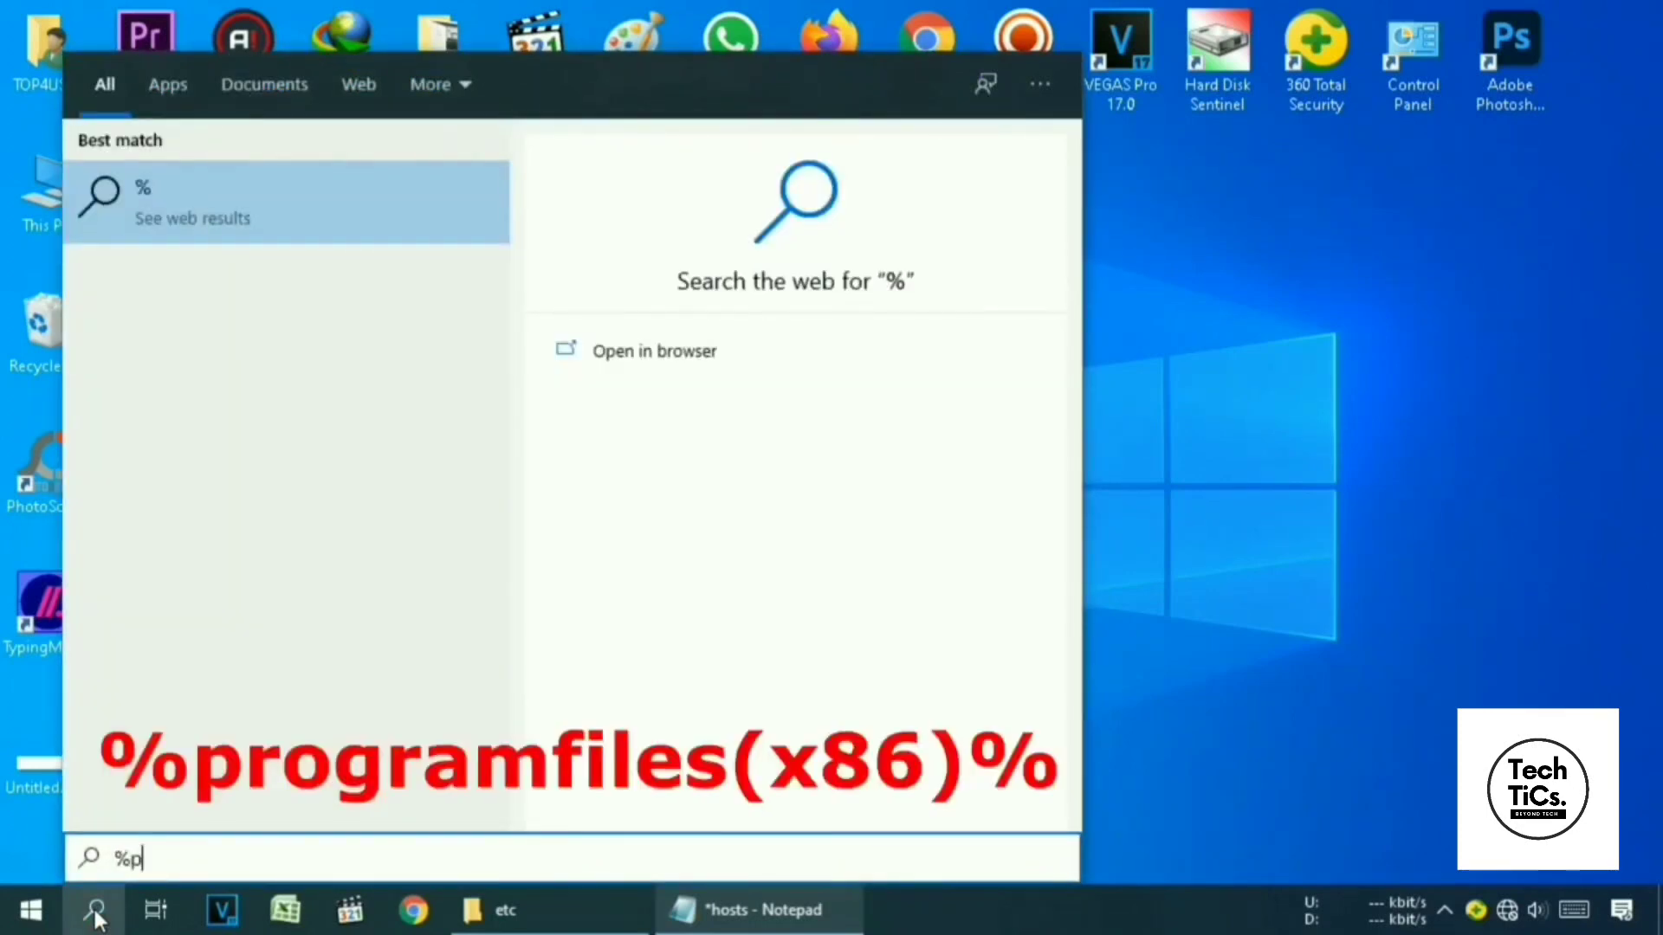
pyautogui.write('rogra')
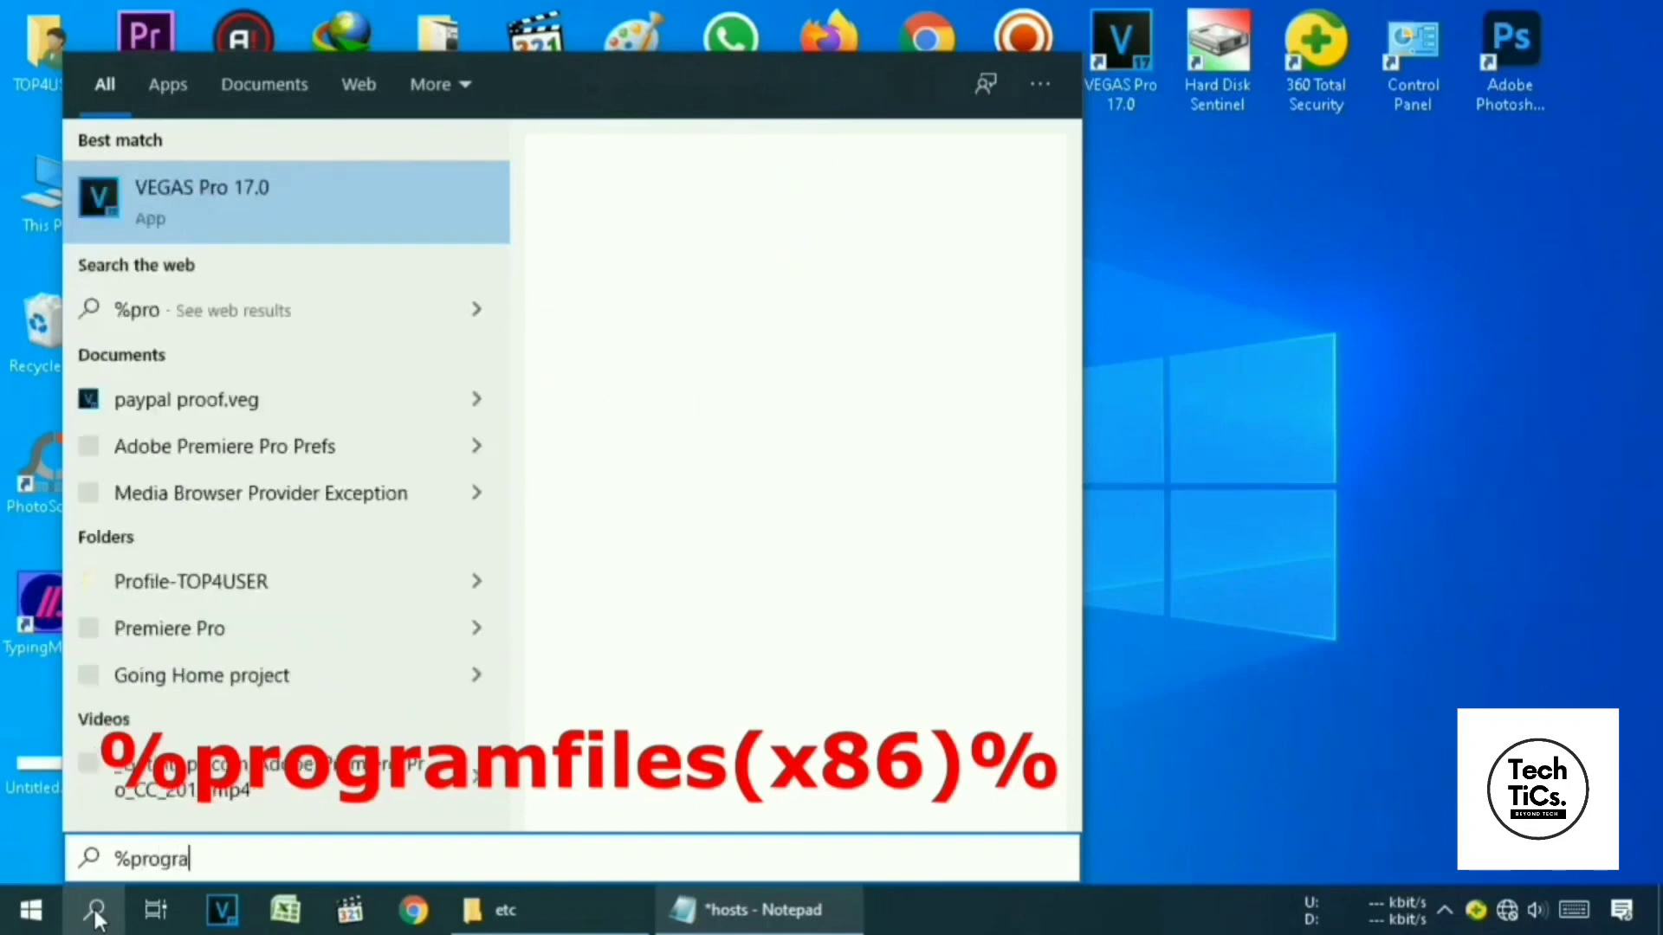
pyautogui.write('mfiles')
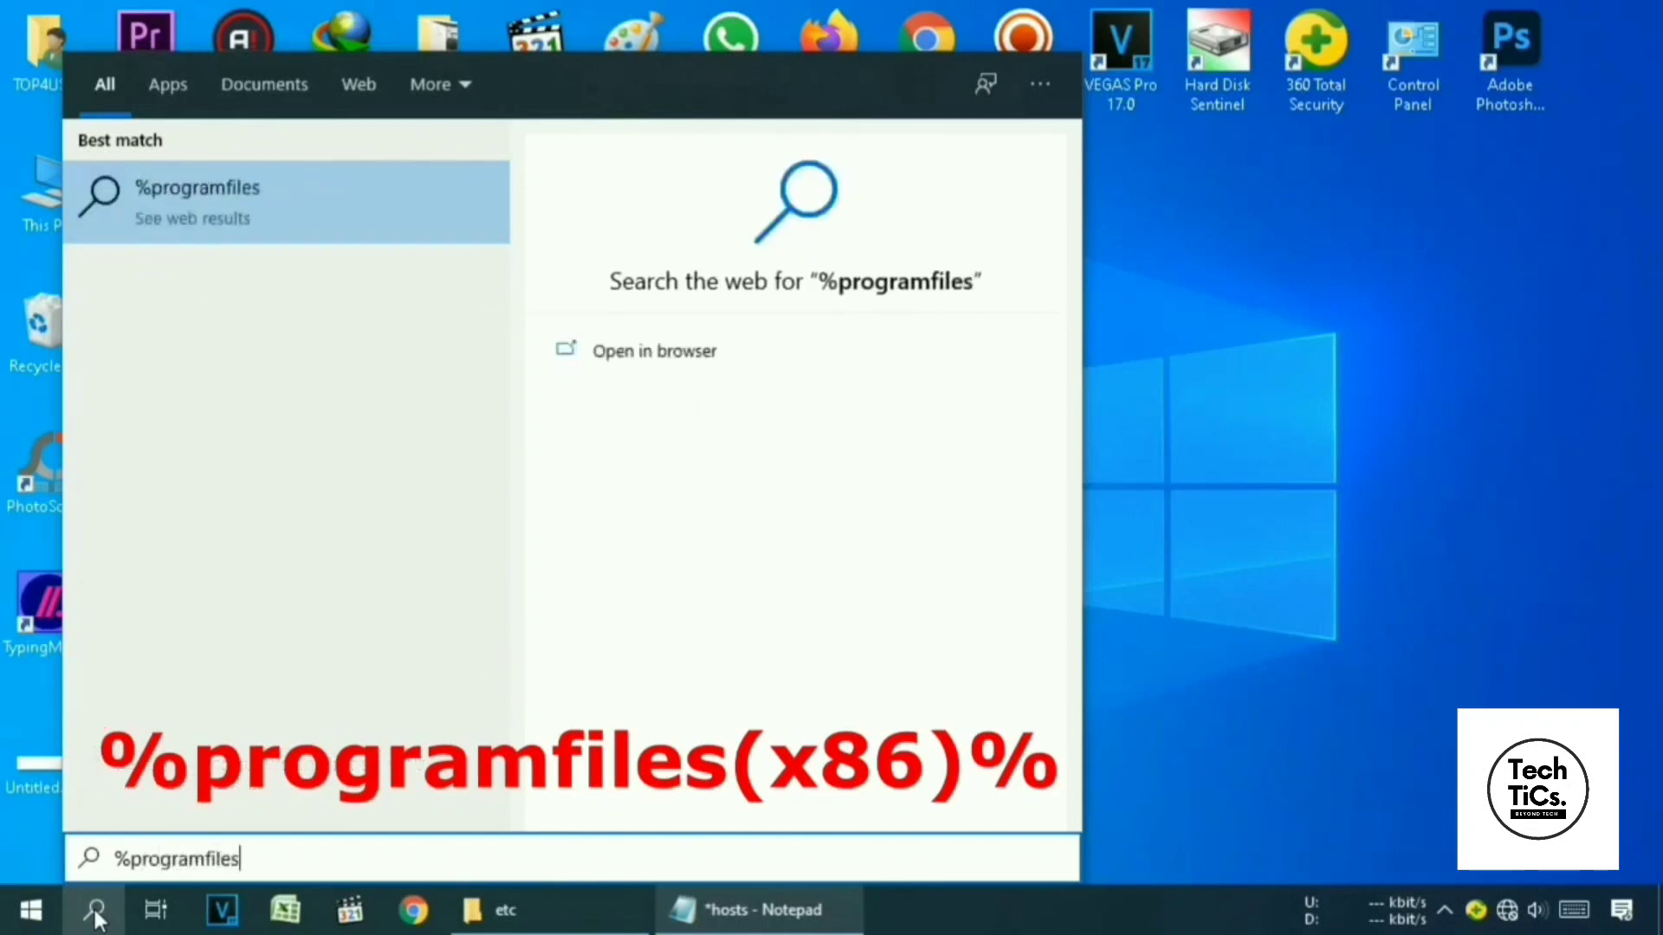
pyautogui.write('(')
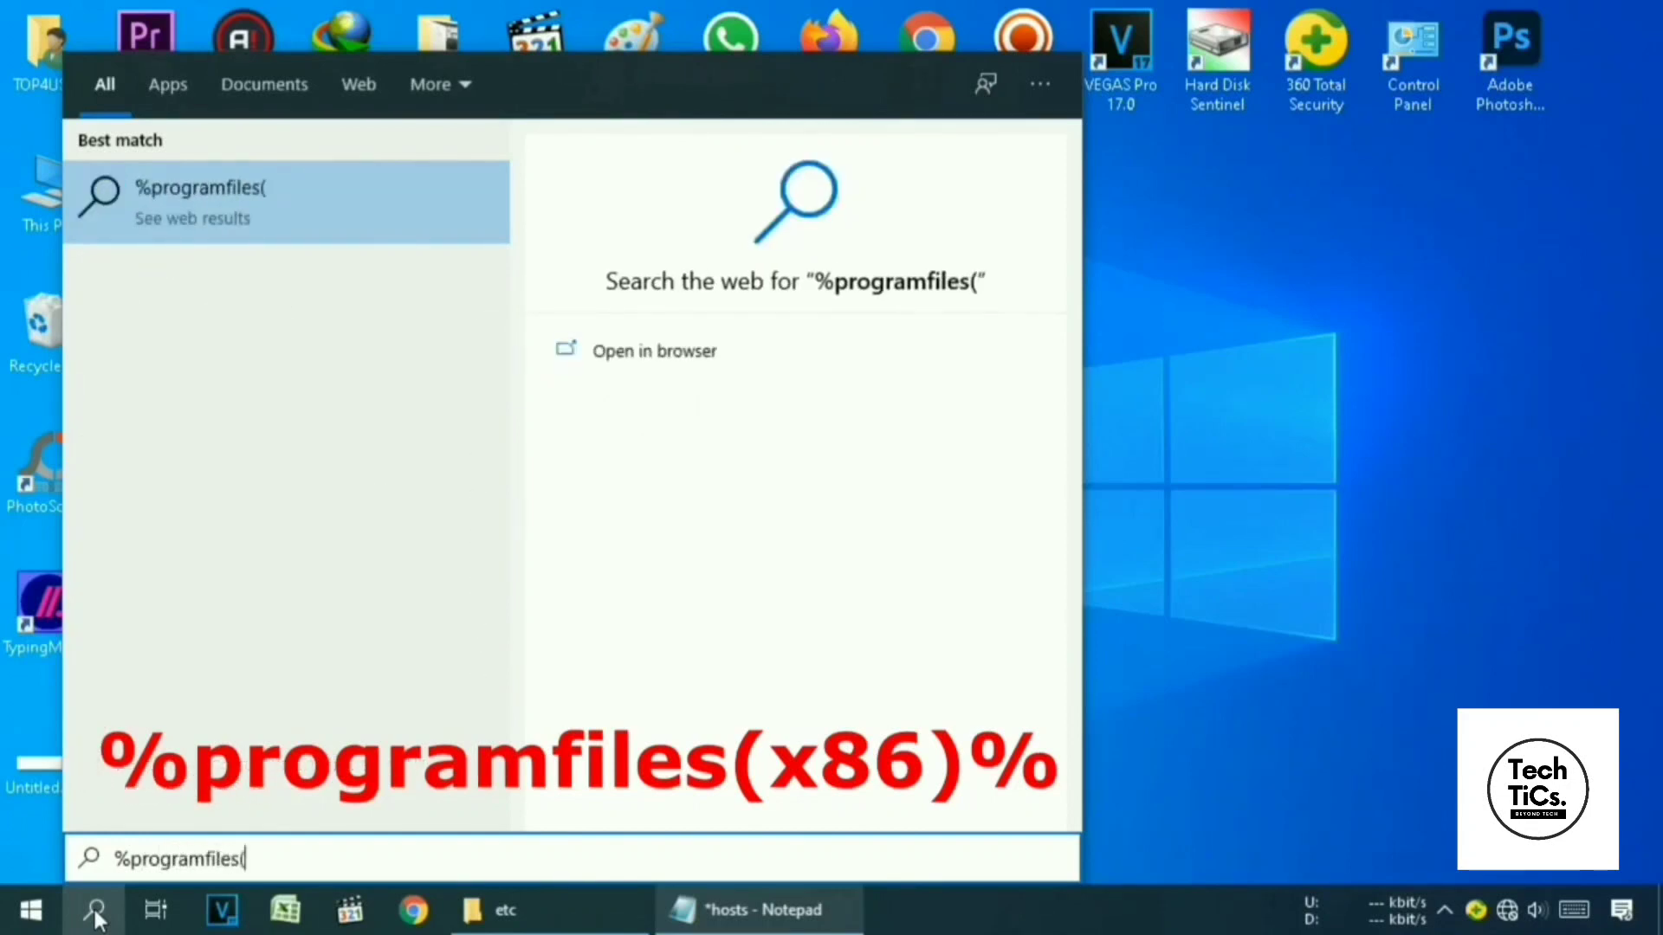
pyautogui.write('x8')
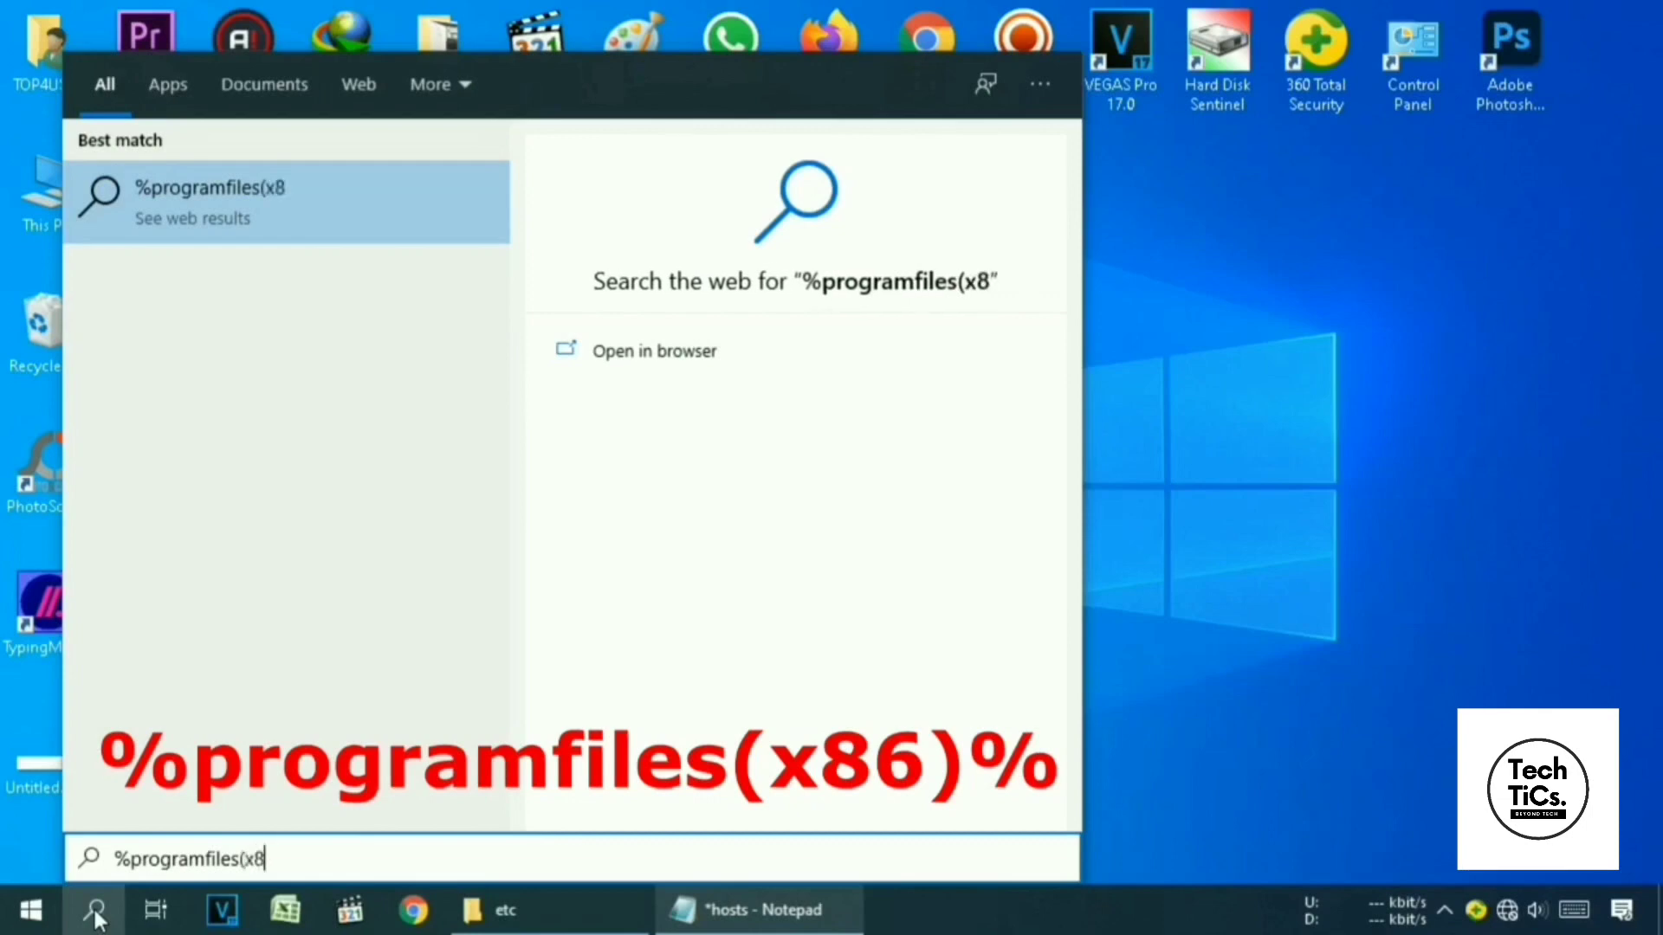
pyautogui.write('6')
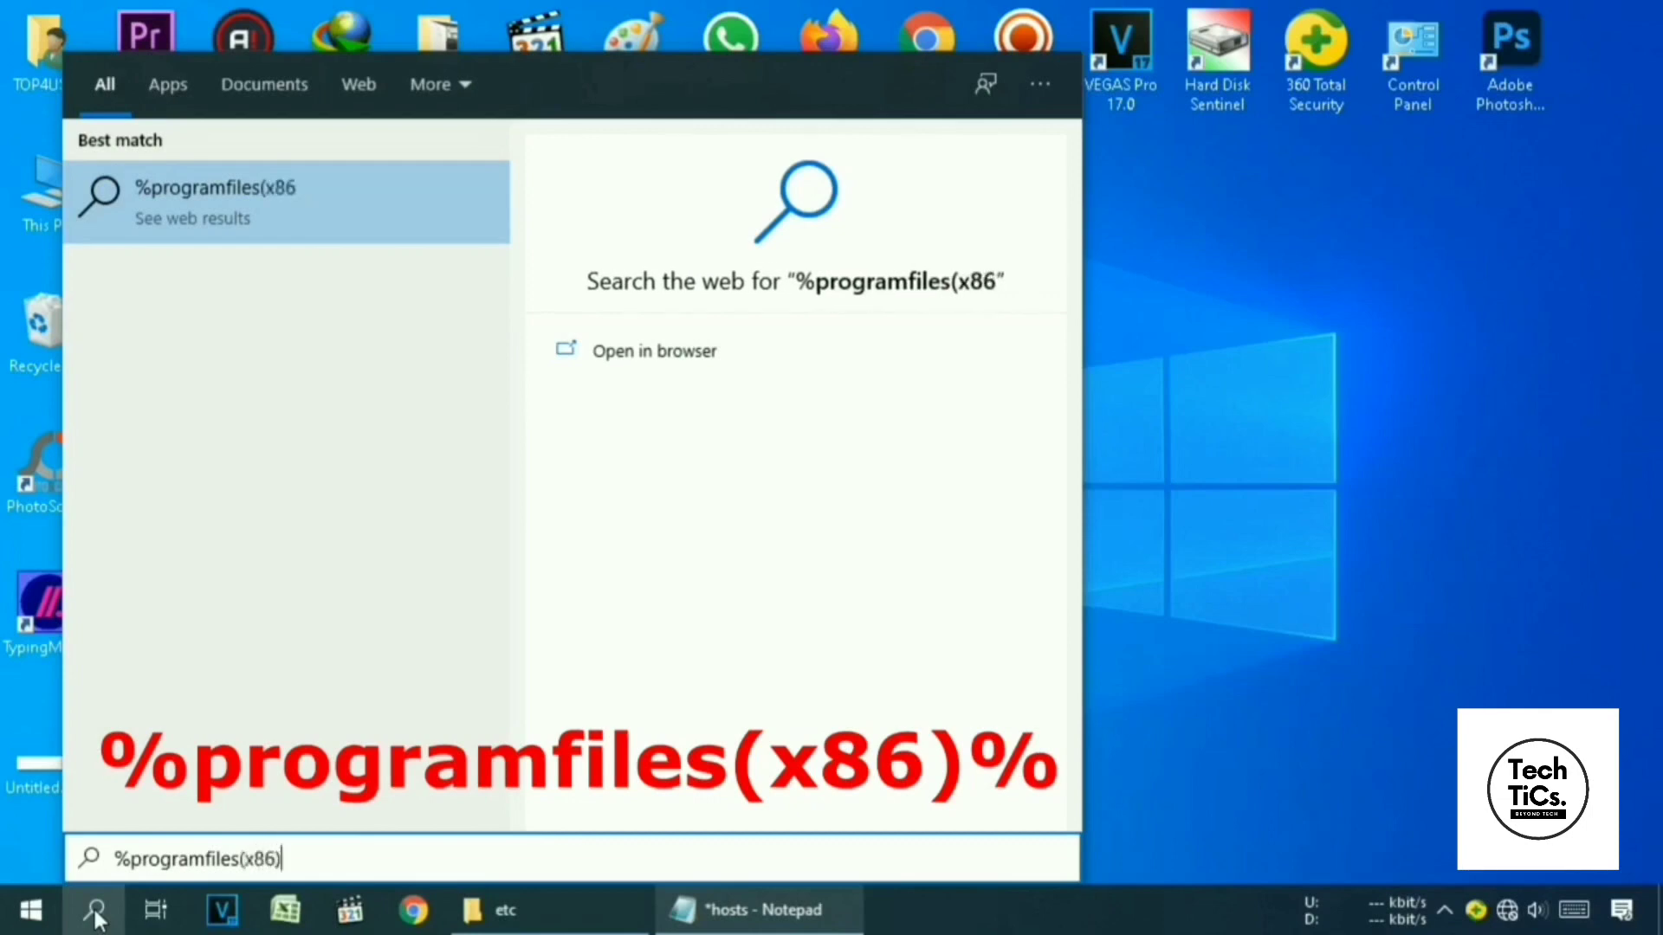
pyautogui.write(')%')
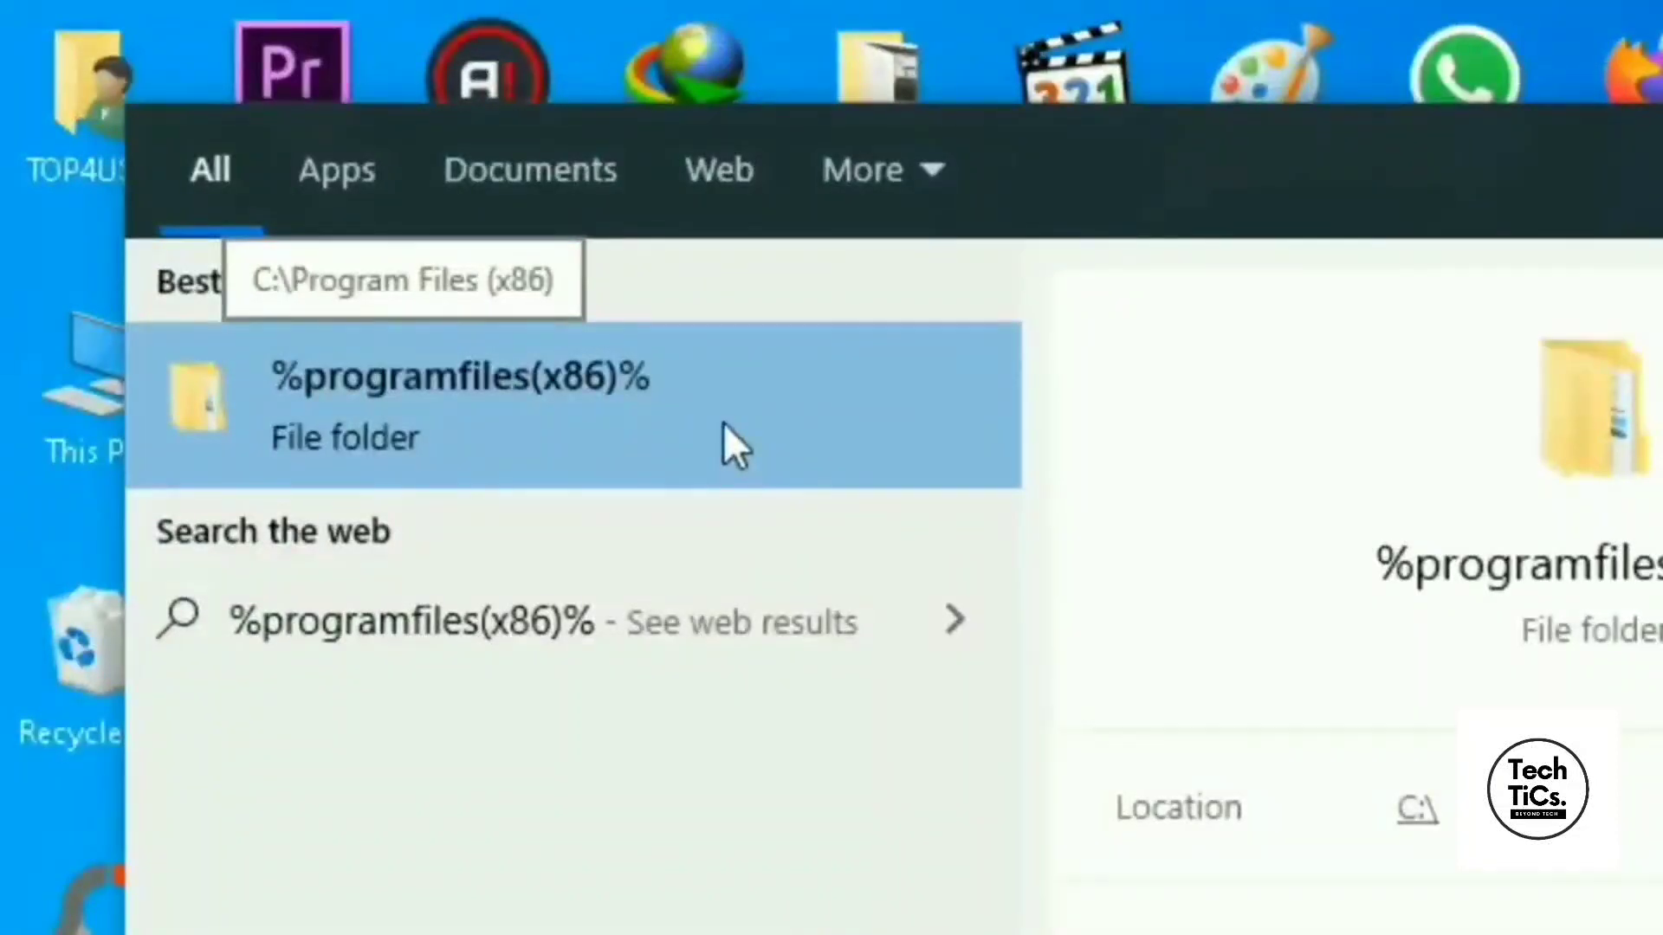
pyautogui.click(507, 415)
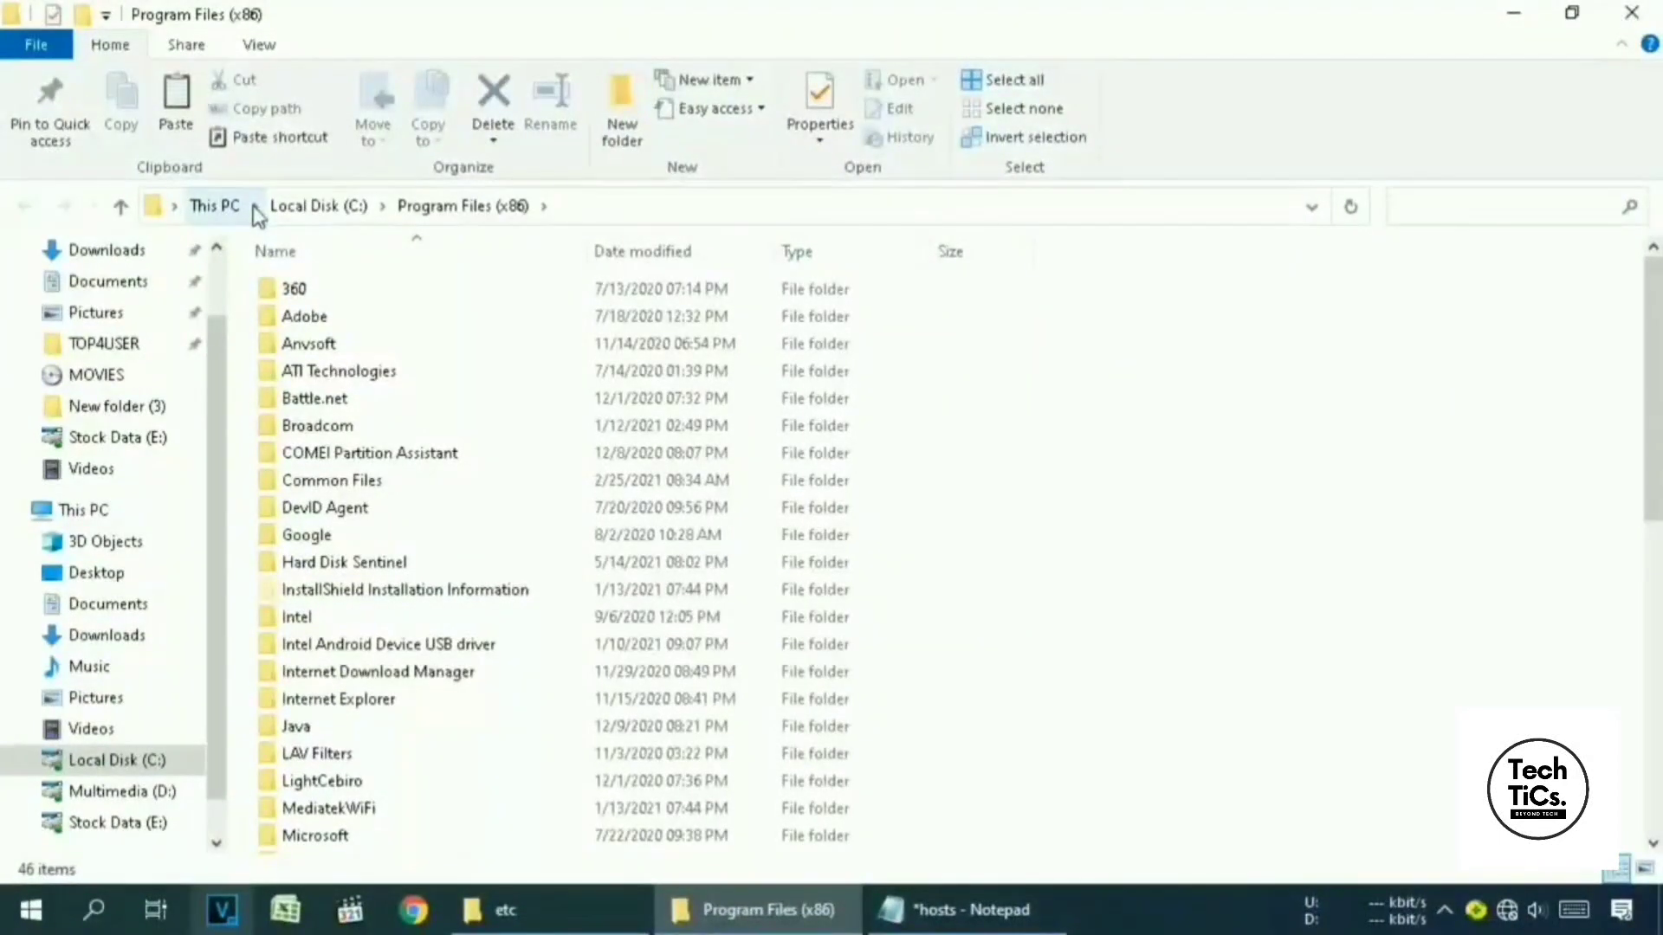
# Open the Tools folder inside Windows Resource Kits under Program Files (x86).
pyautogui.scroll(-8, 995, 579)
pyautogui.click(995, 579)
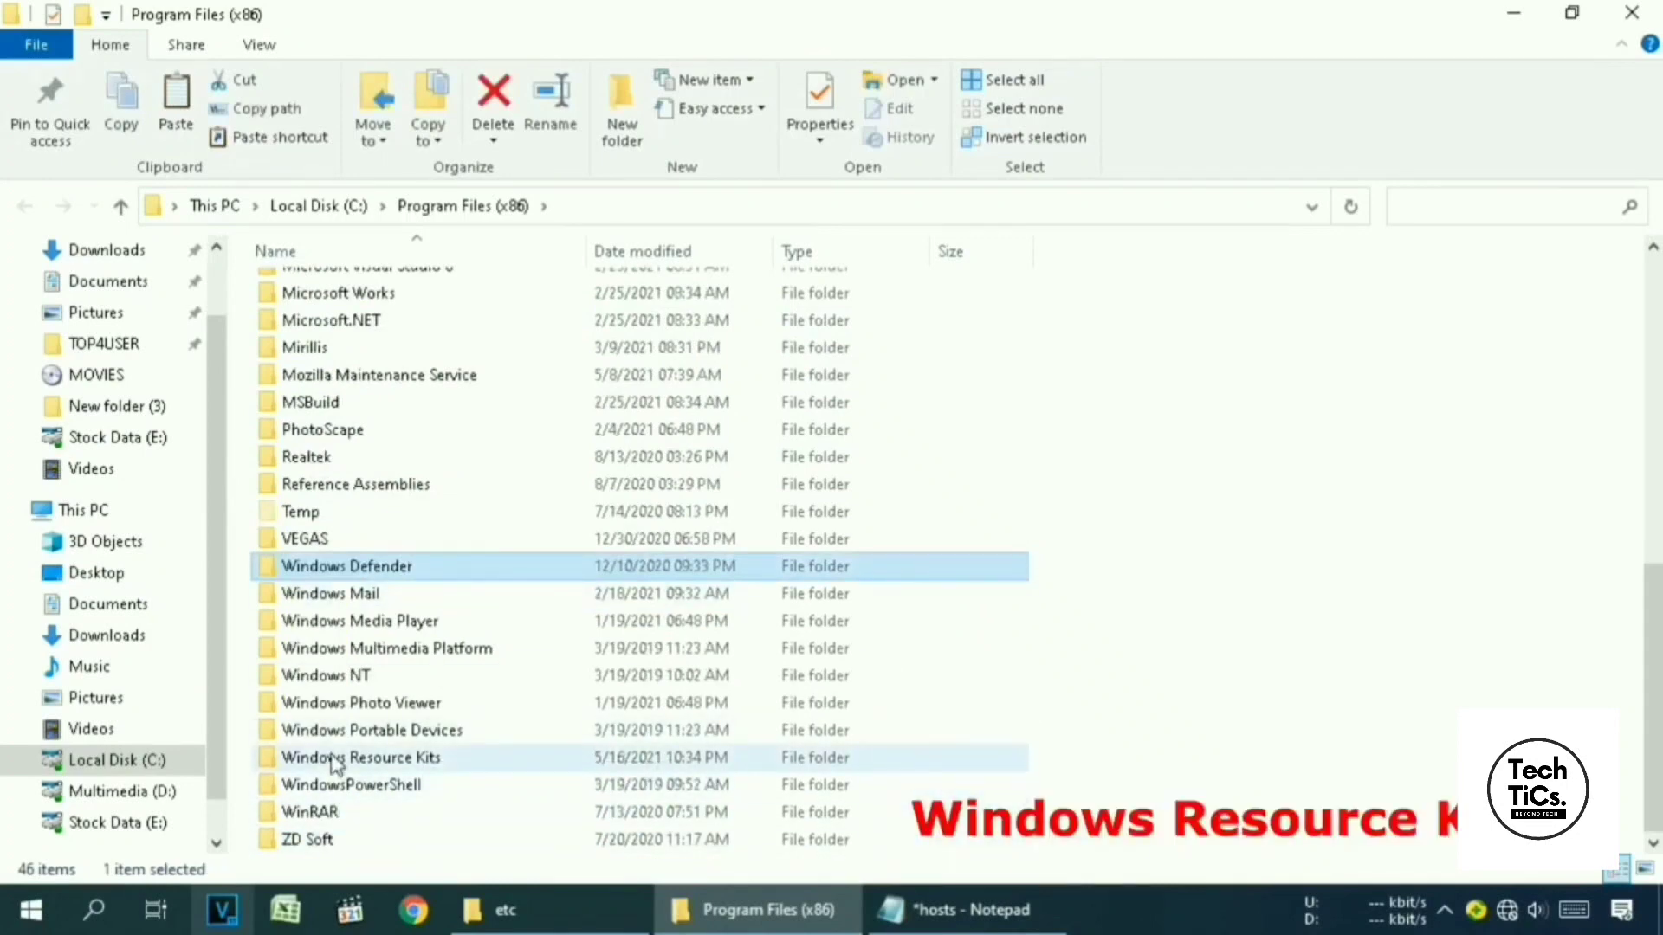
pyautogui.doubleClick(478, 758)
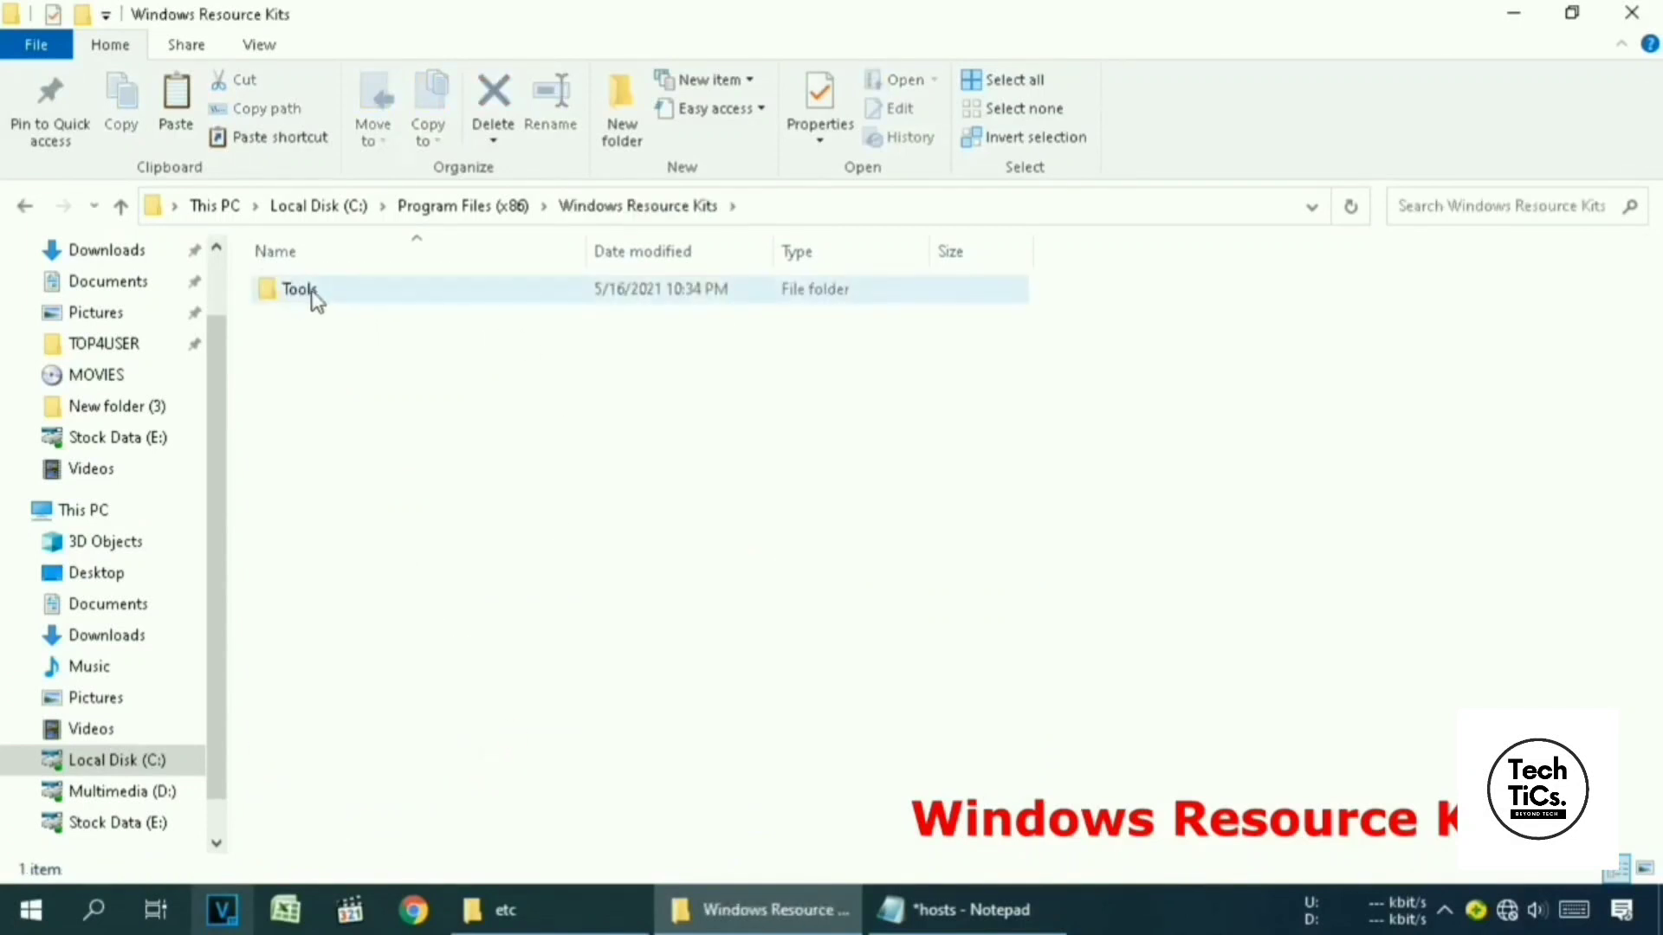
pyautogui.doubleClick(371, 294)
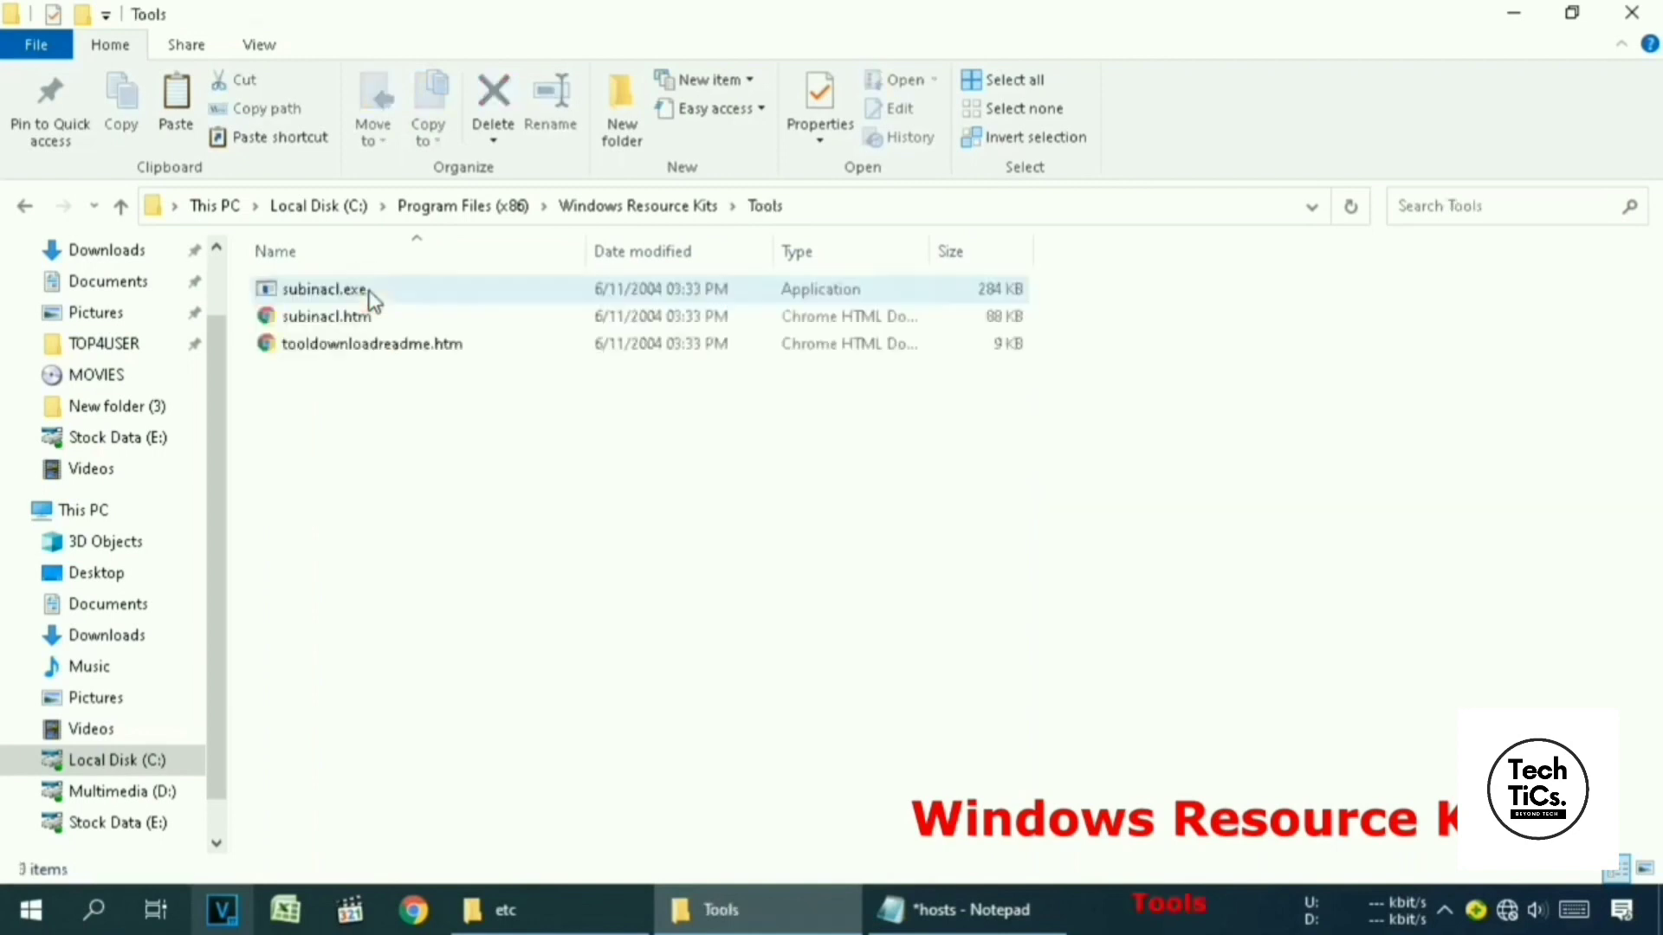
# Paste Ransomware Removal.bat into the Windows Resource Kits\Tools folder and minimize the folder window.
pyautogui.click(554, 433)
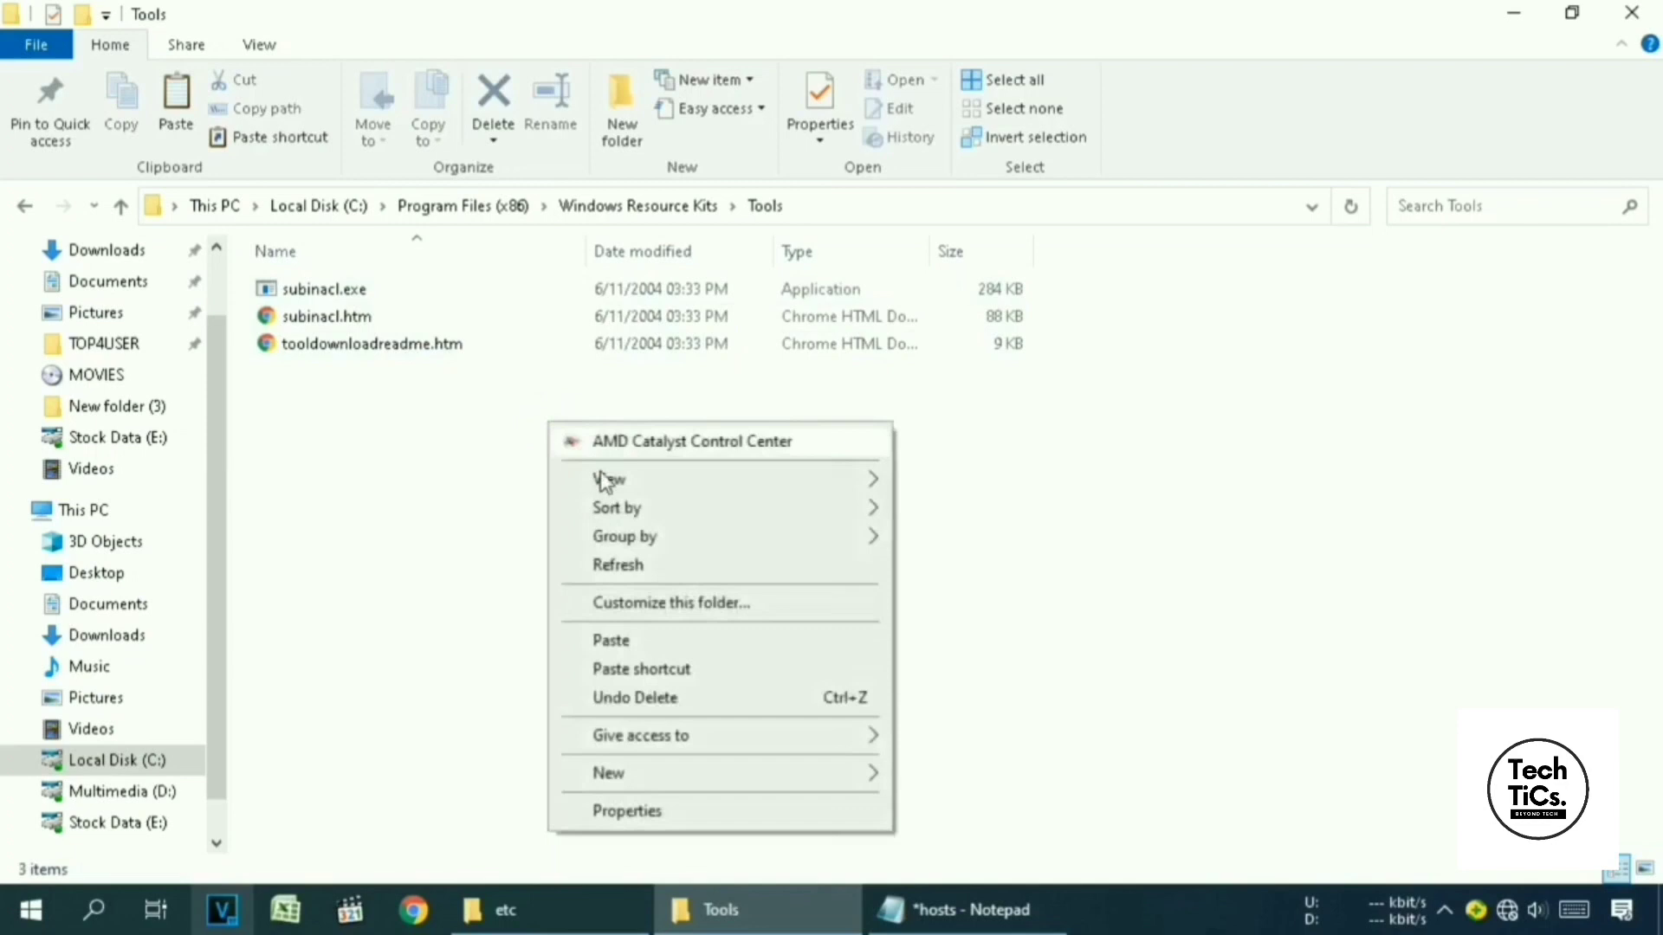
pyautogui.click(654, 640)
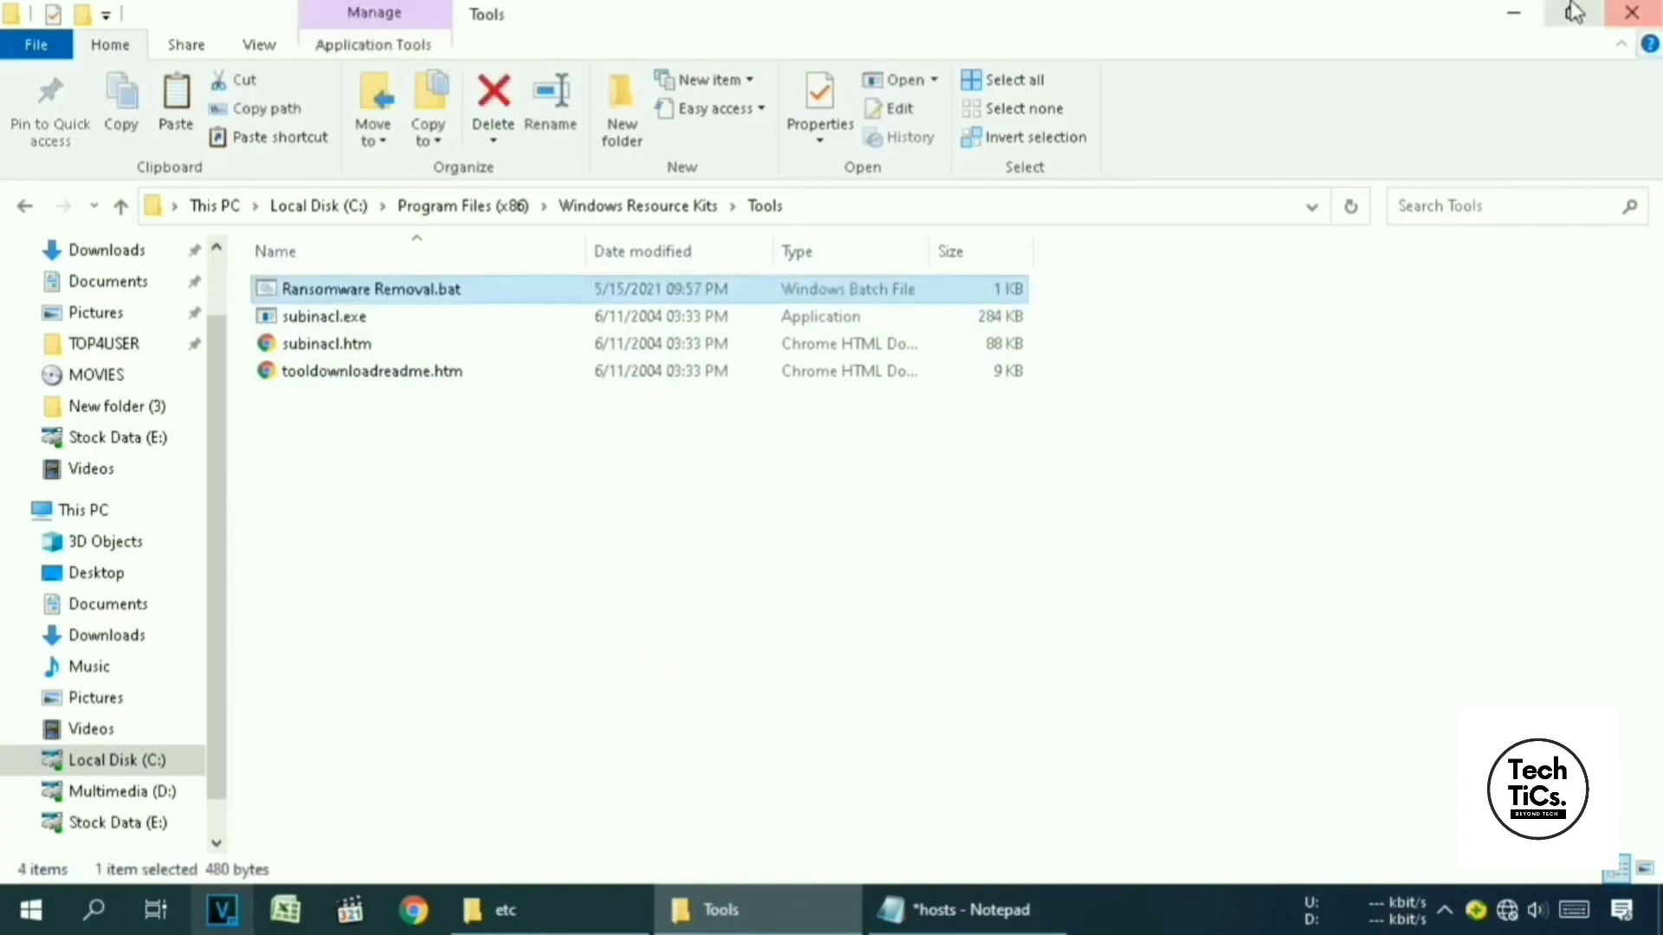
pyautogui.click(1516, 13)
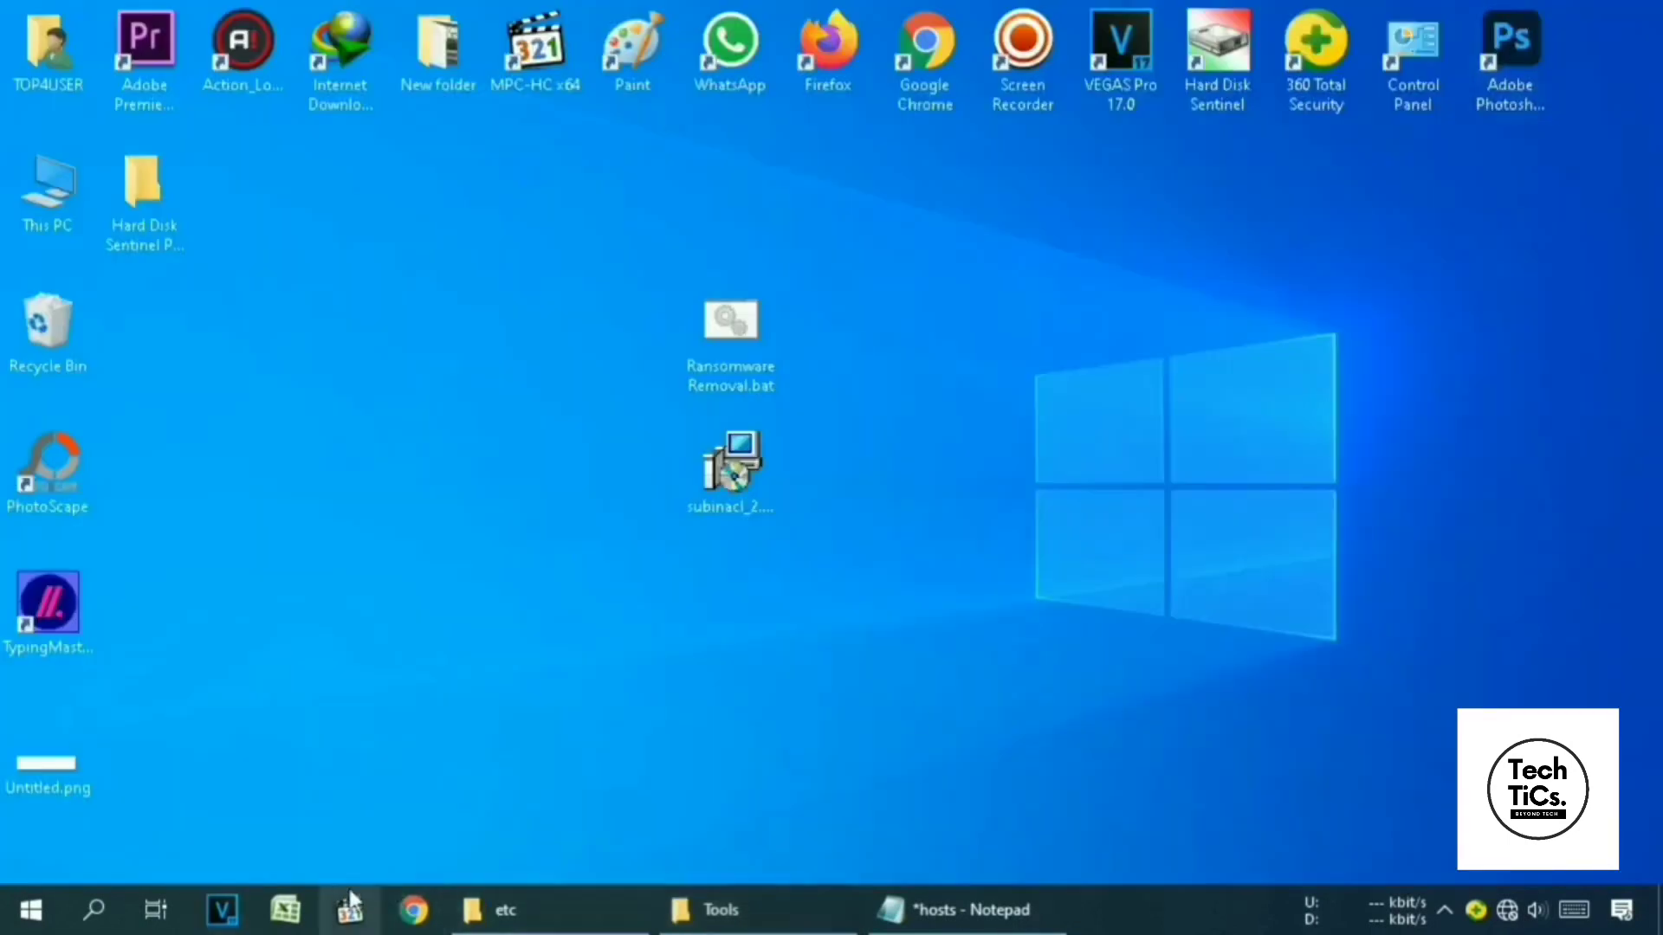
# Search Windows for cmd and run Command Prompt as administrator, bringing its window to the front.
pyautogui.click(95, 911)
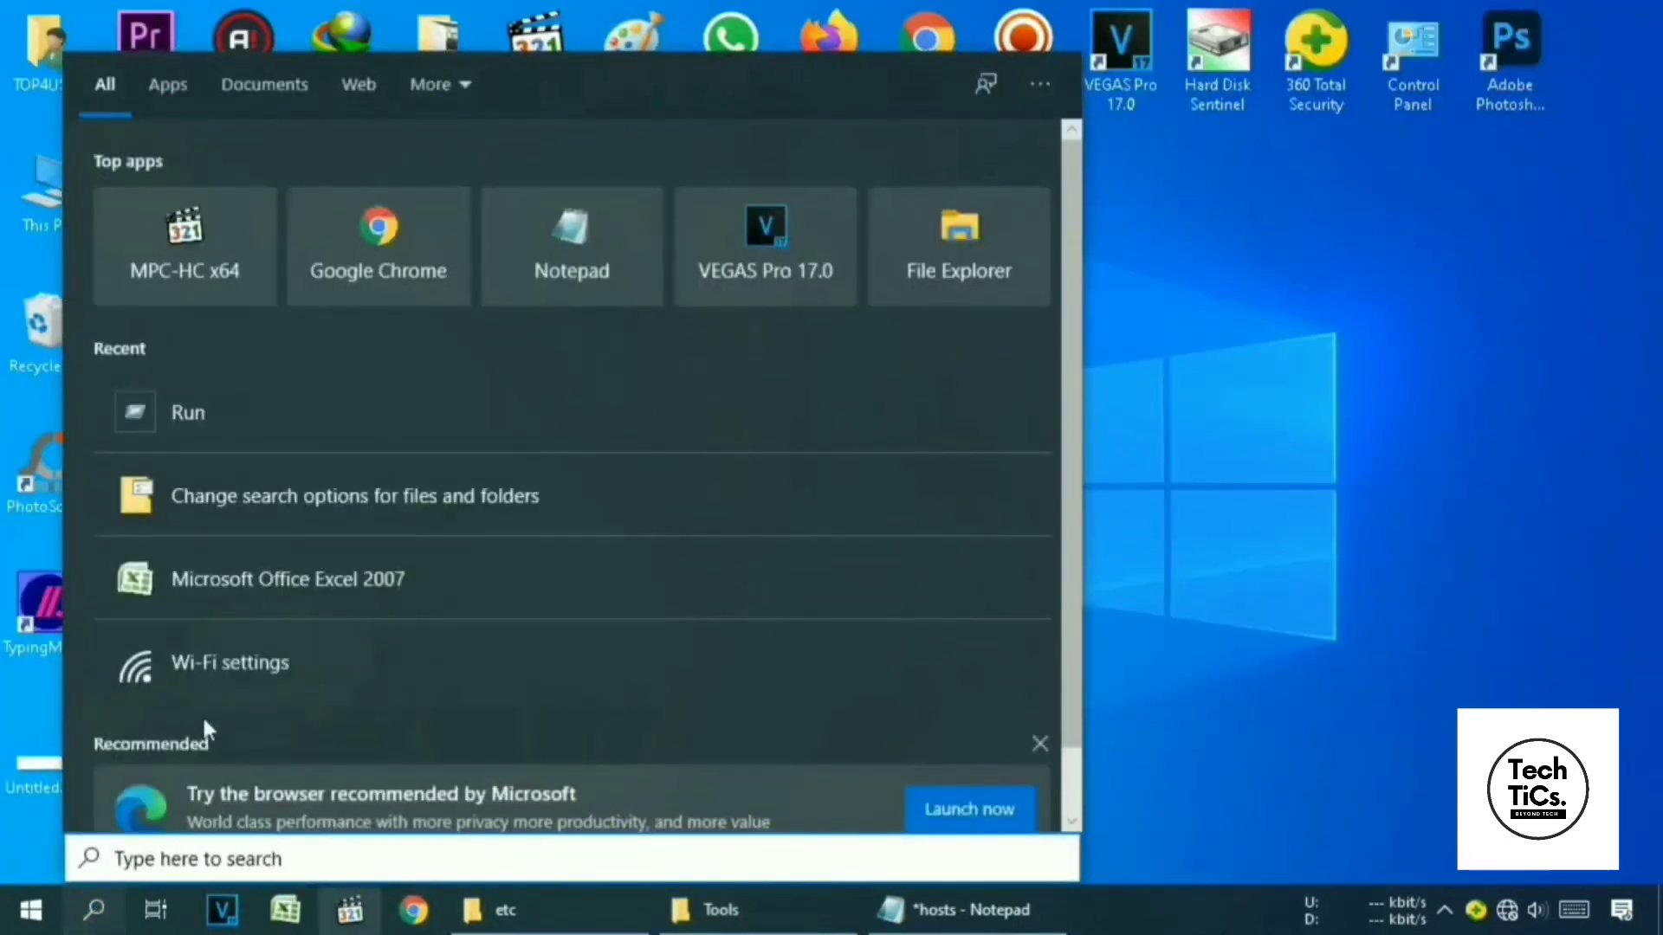
pyautogui.write('cmd')
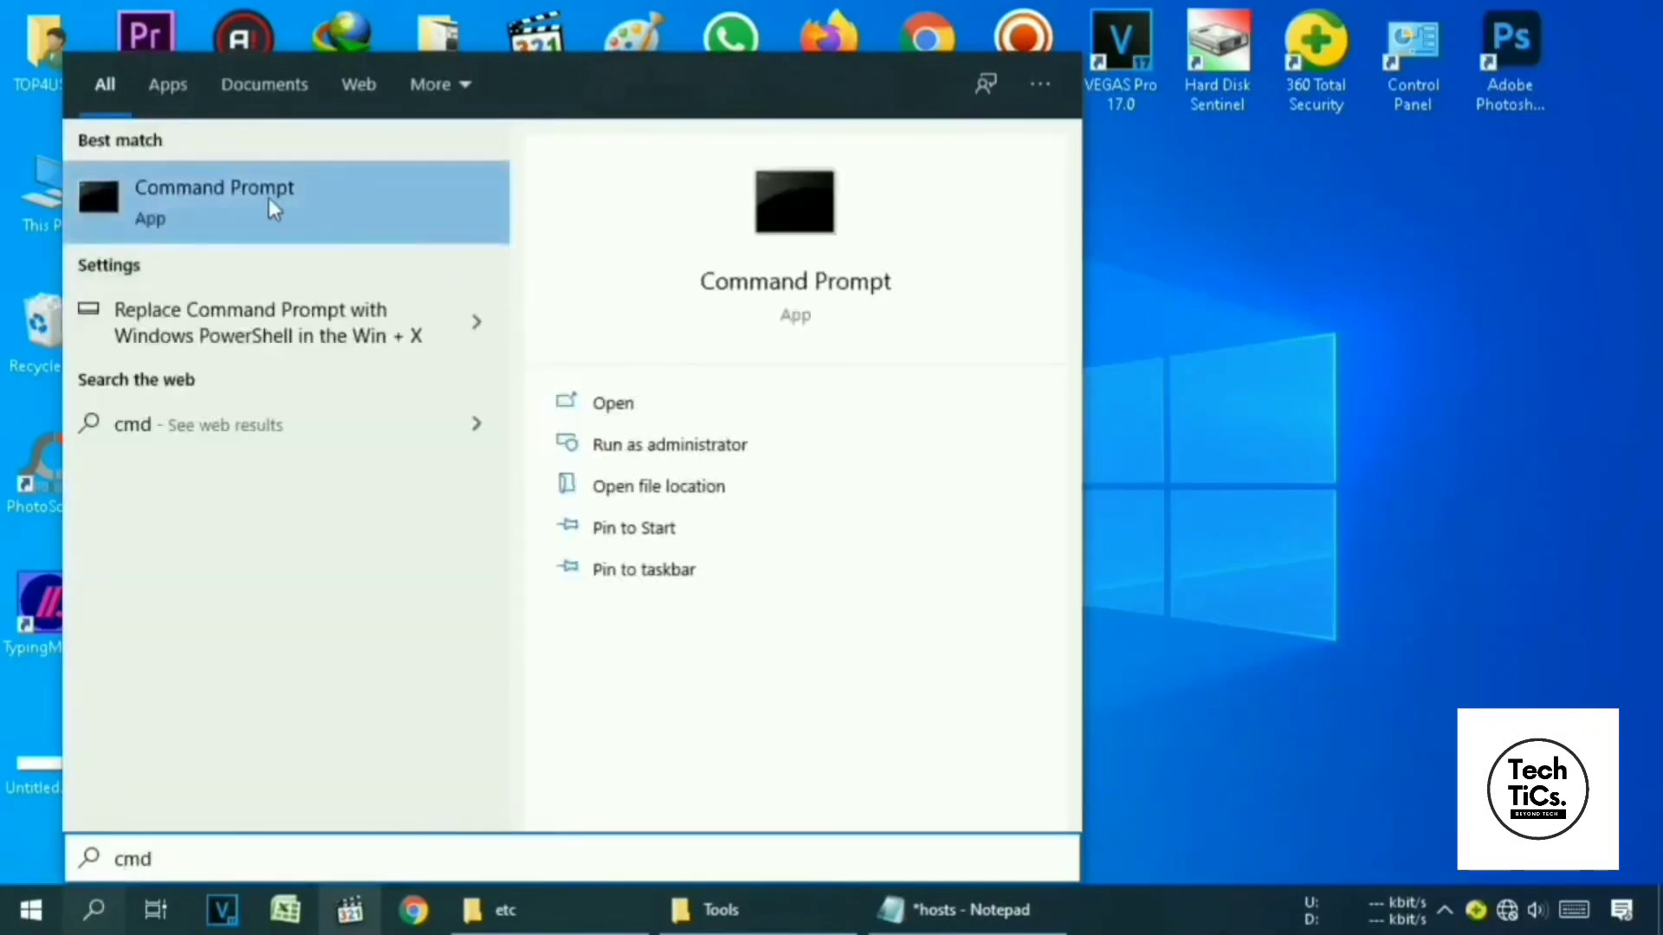
pyautogui.rightClick(300, 189)
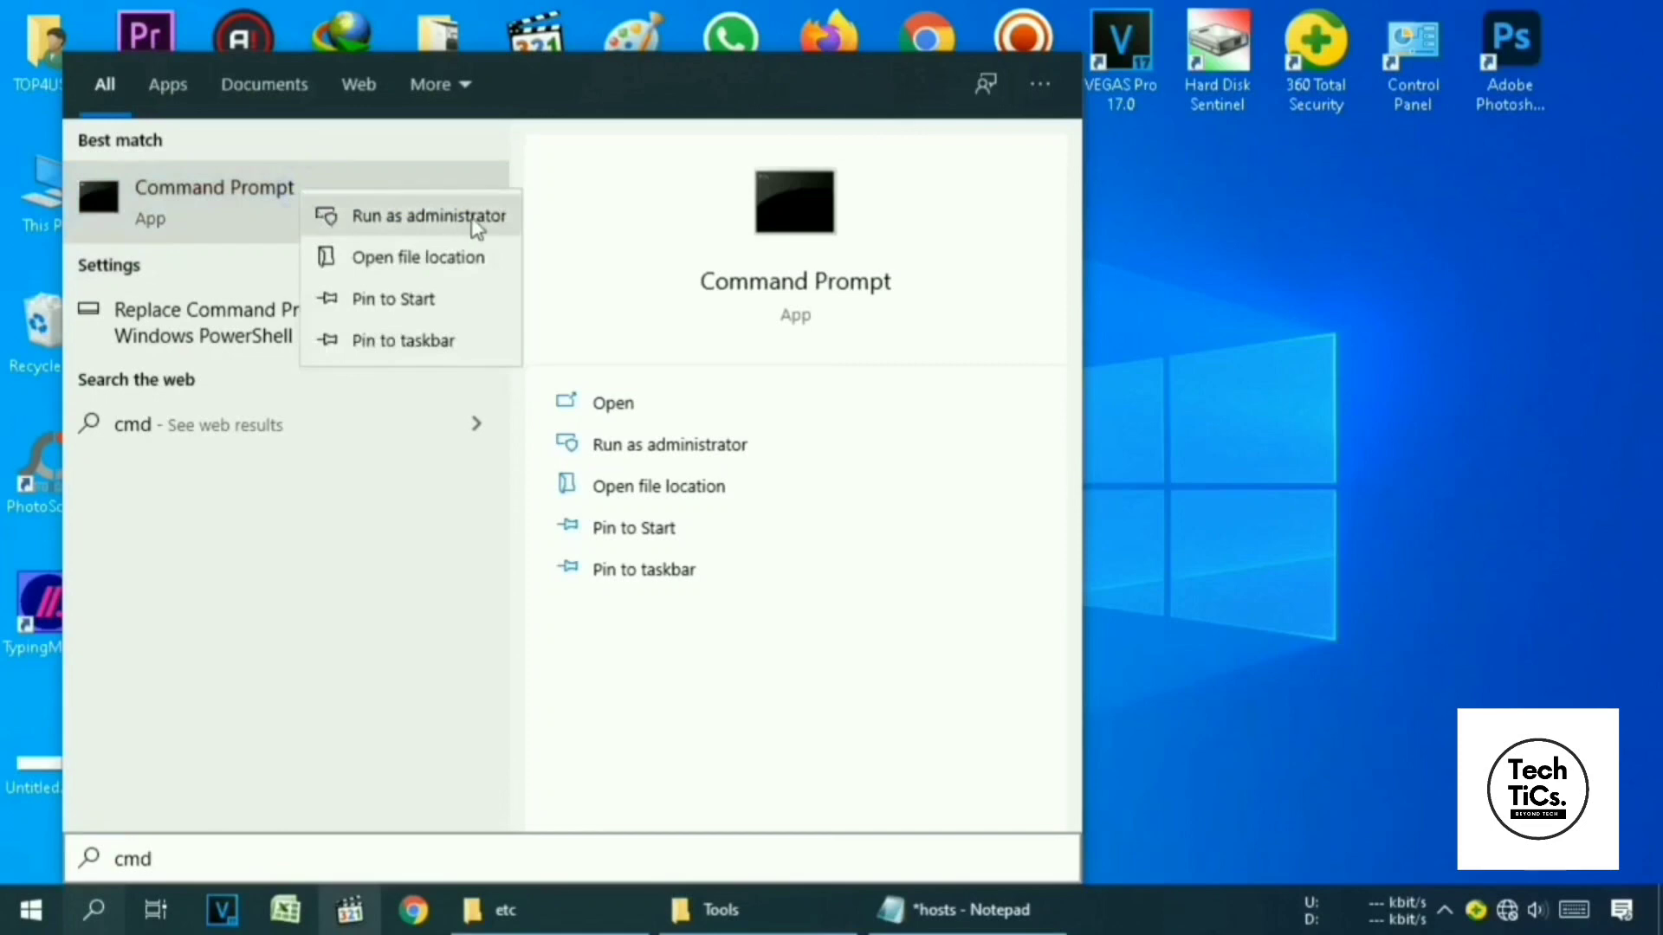
pyautogui.click(471, 218)
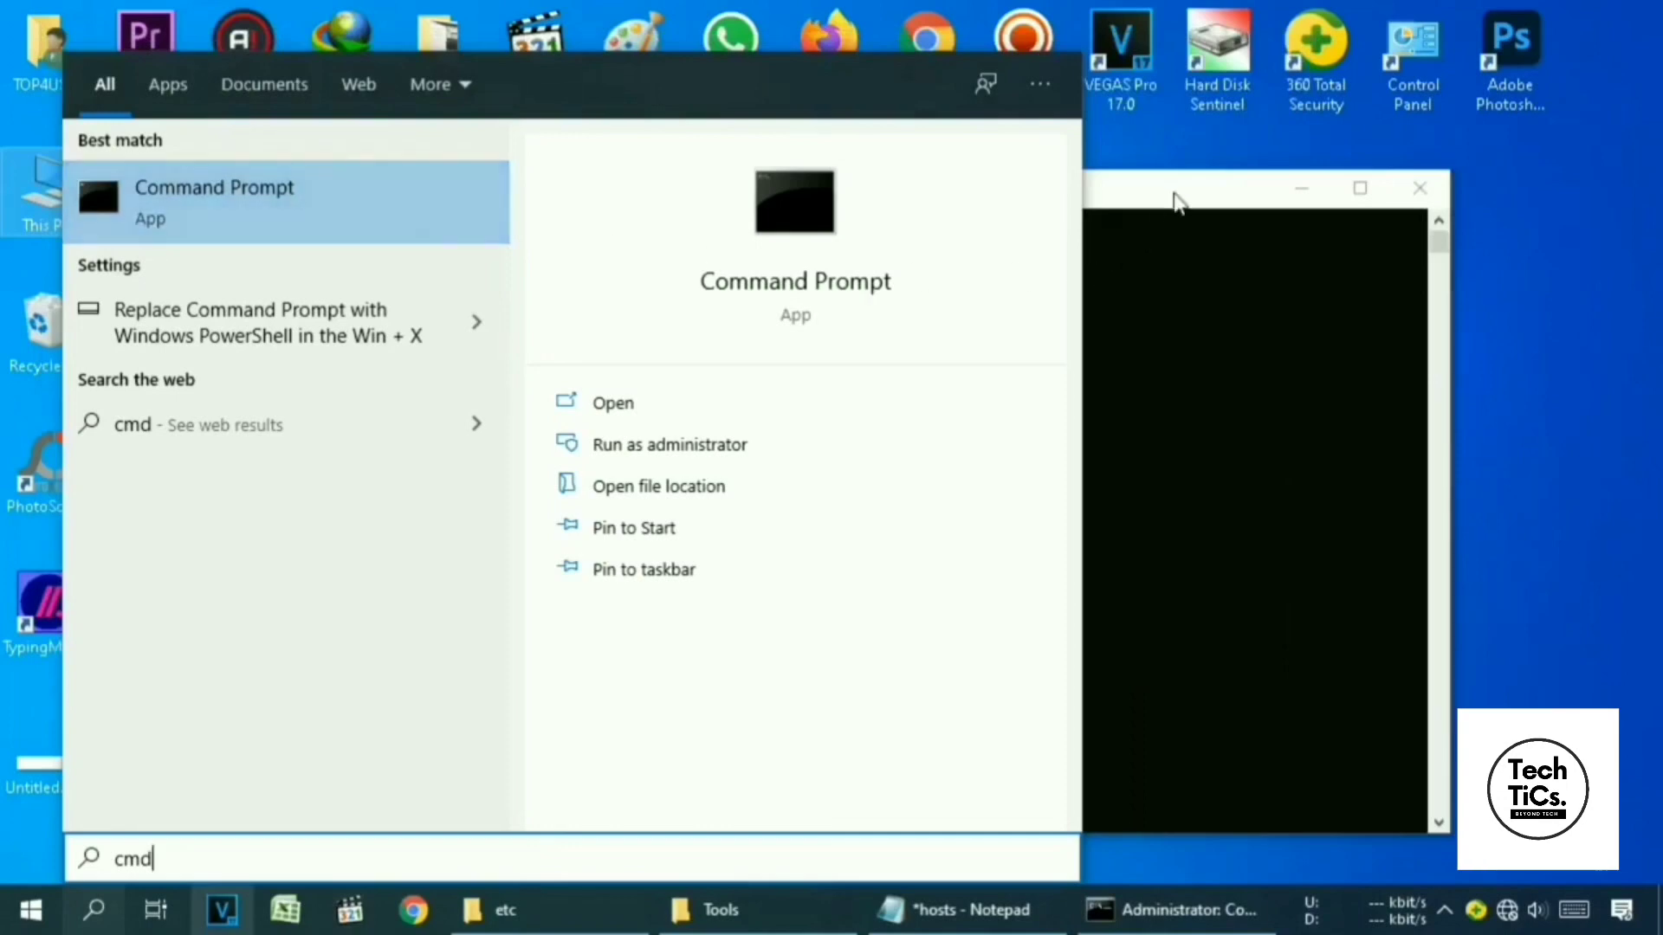
pyautogui.click(1124, 195)
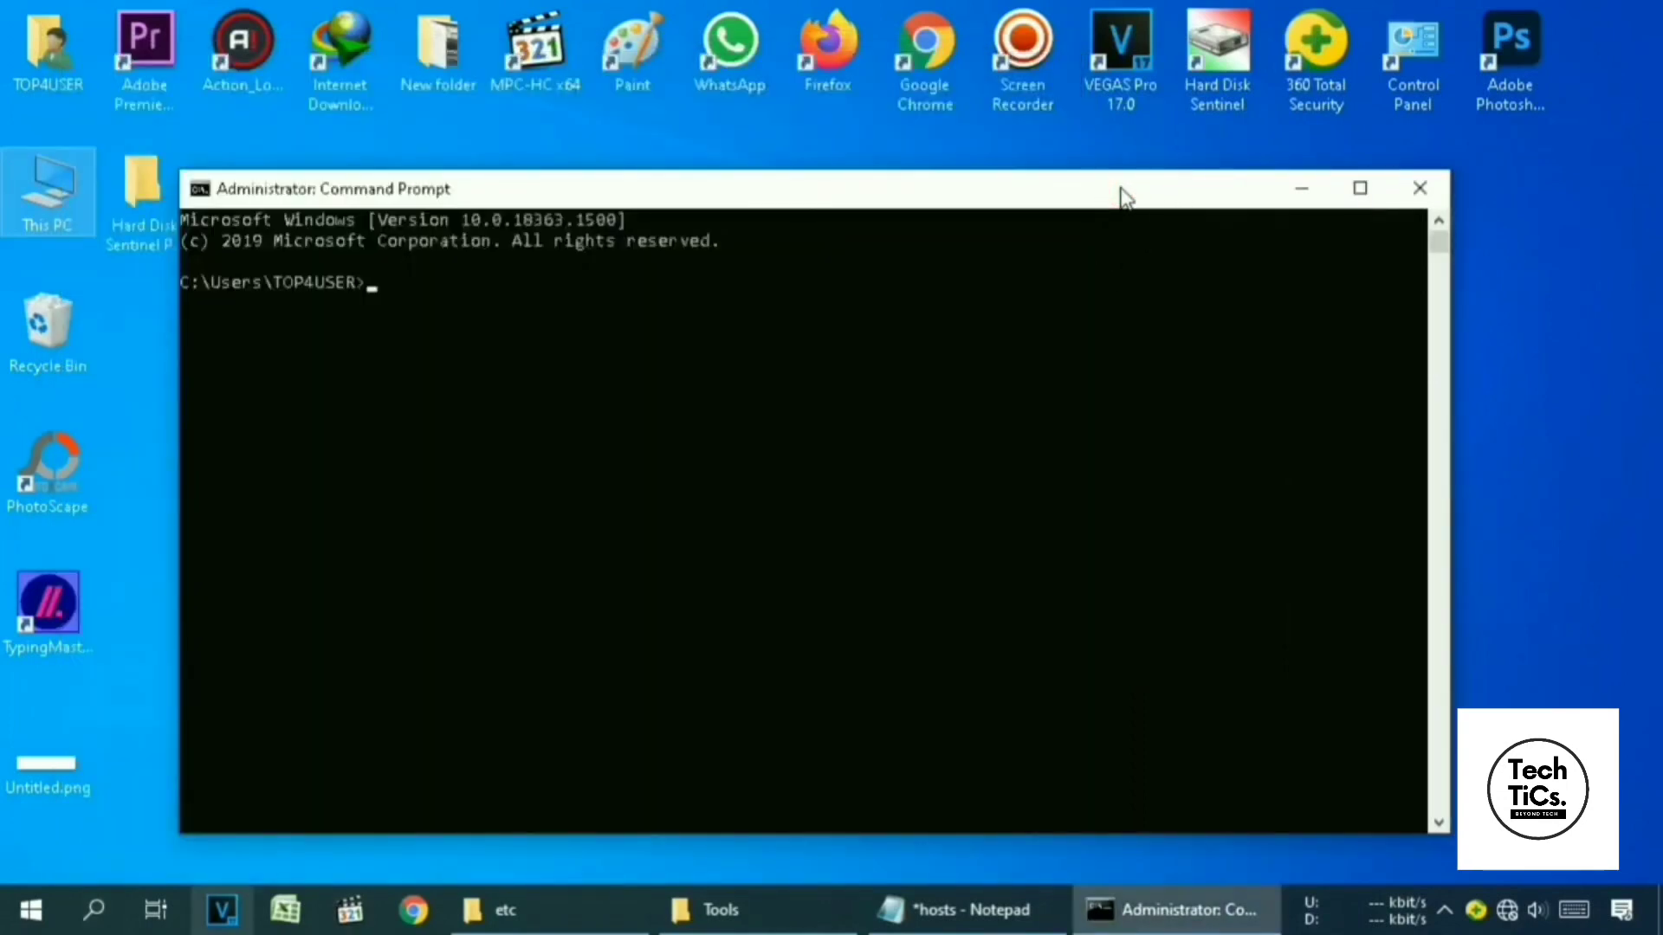
# Change the Command Prompt directory with cd %programfiles(x86)%\windows resource kits\tools.
pyautogui.write('cd %p')
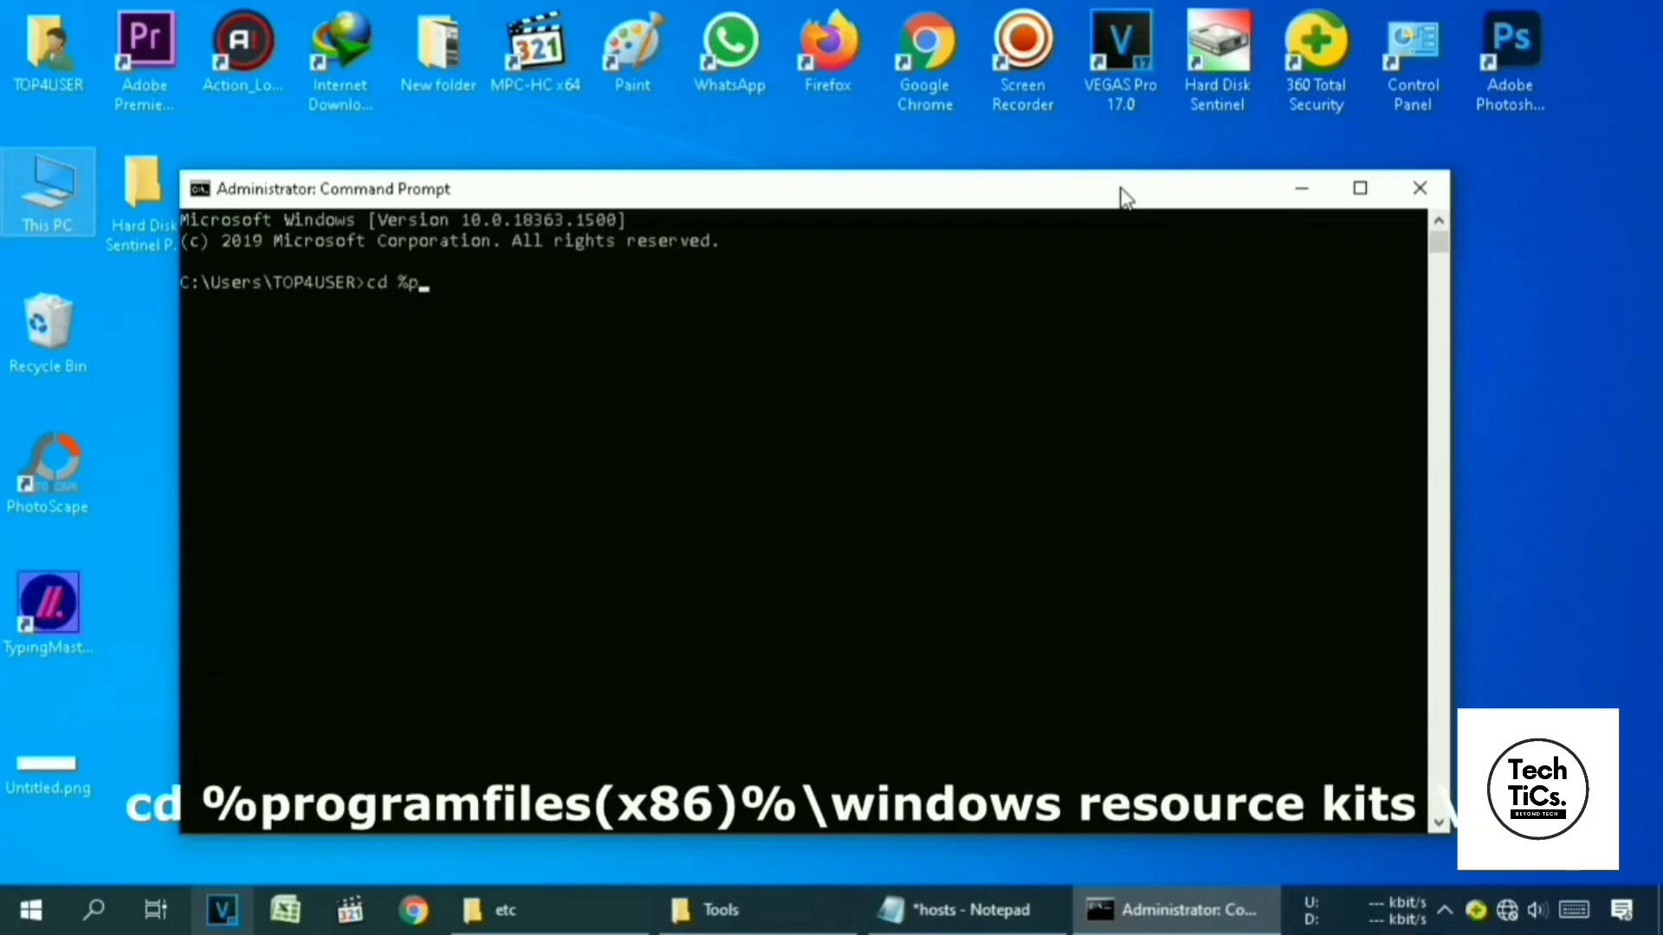
pyautogui.write('rogramfiles(x8')
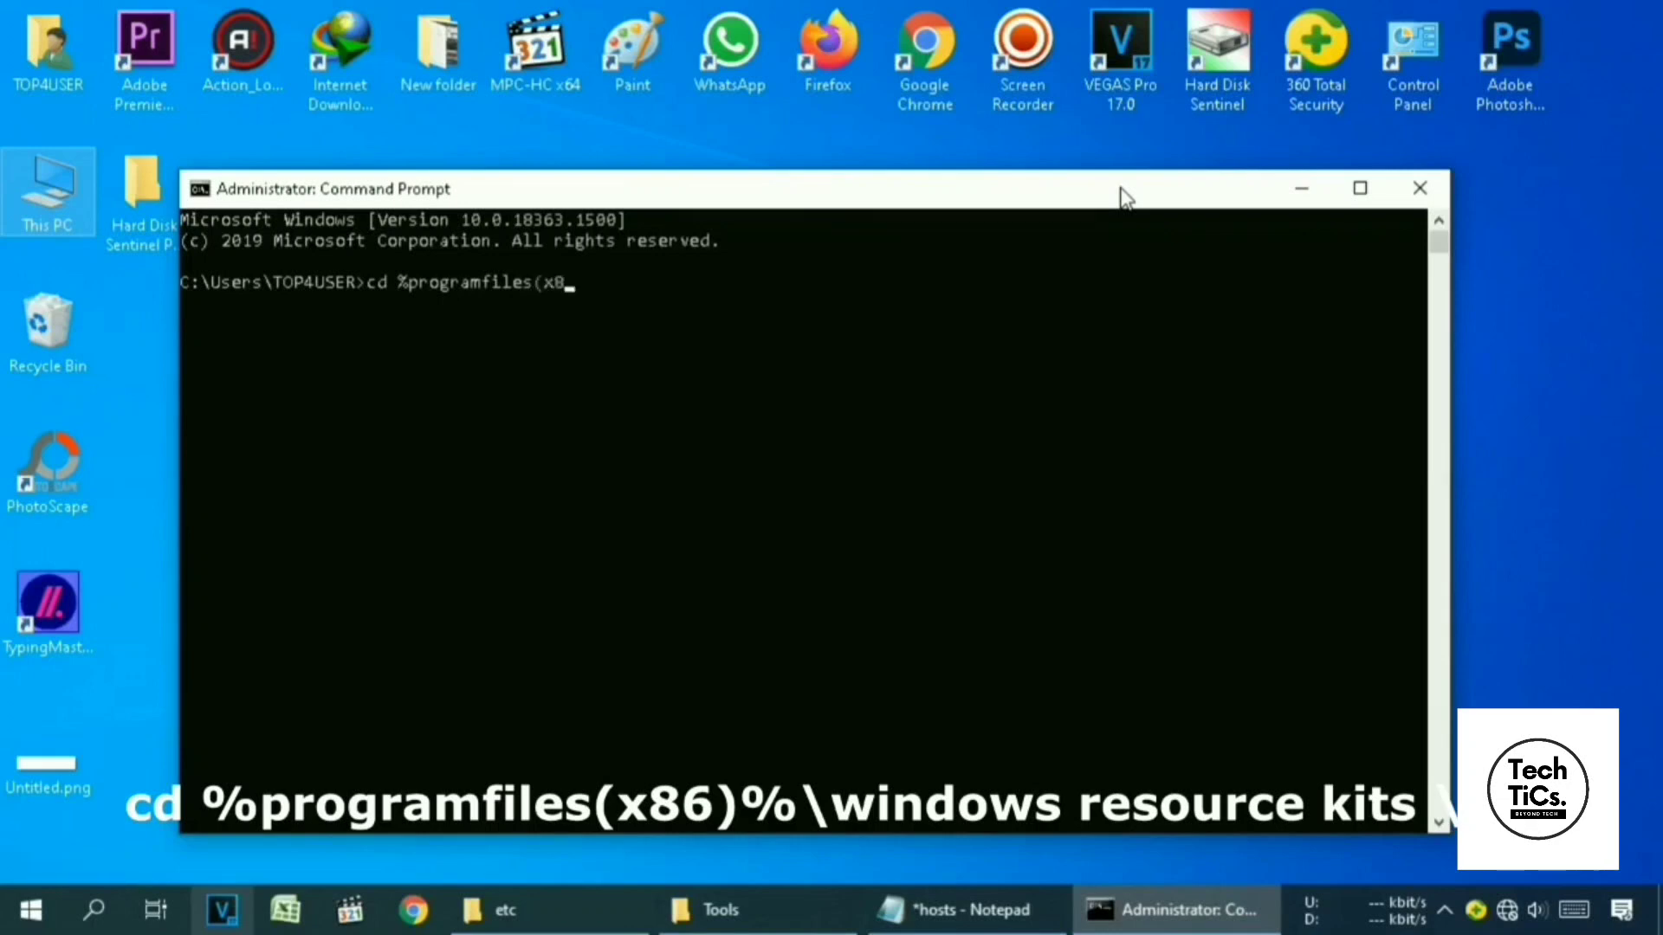
pyautogui.write('6)%\\windows resou')
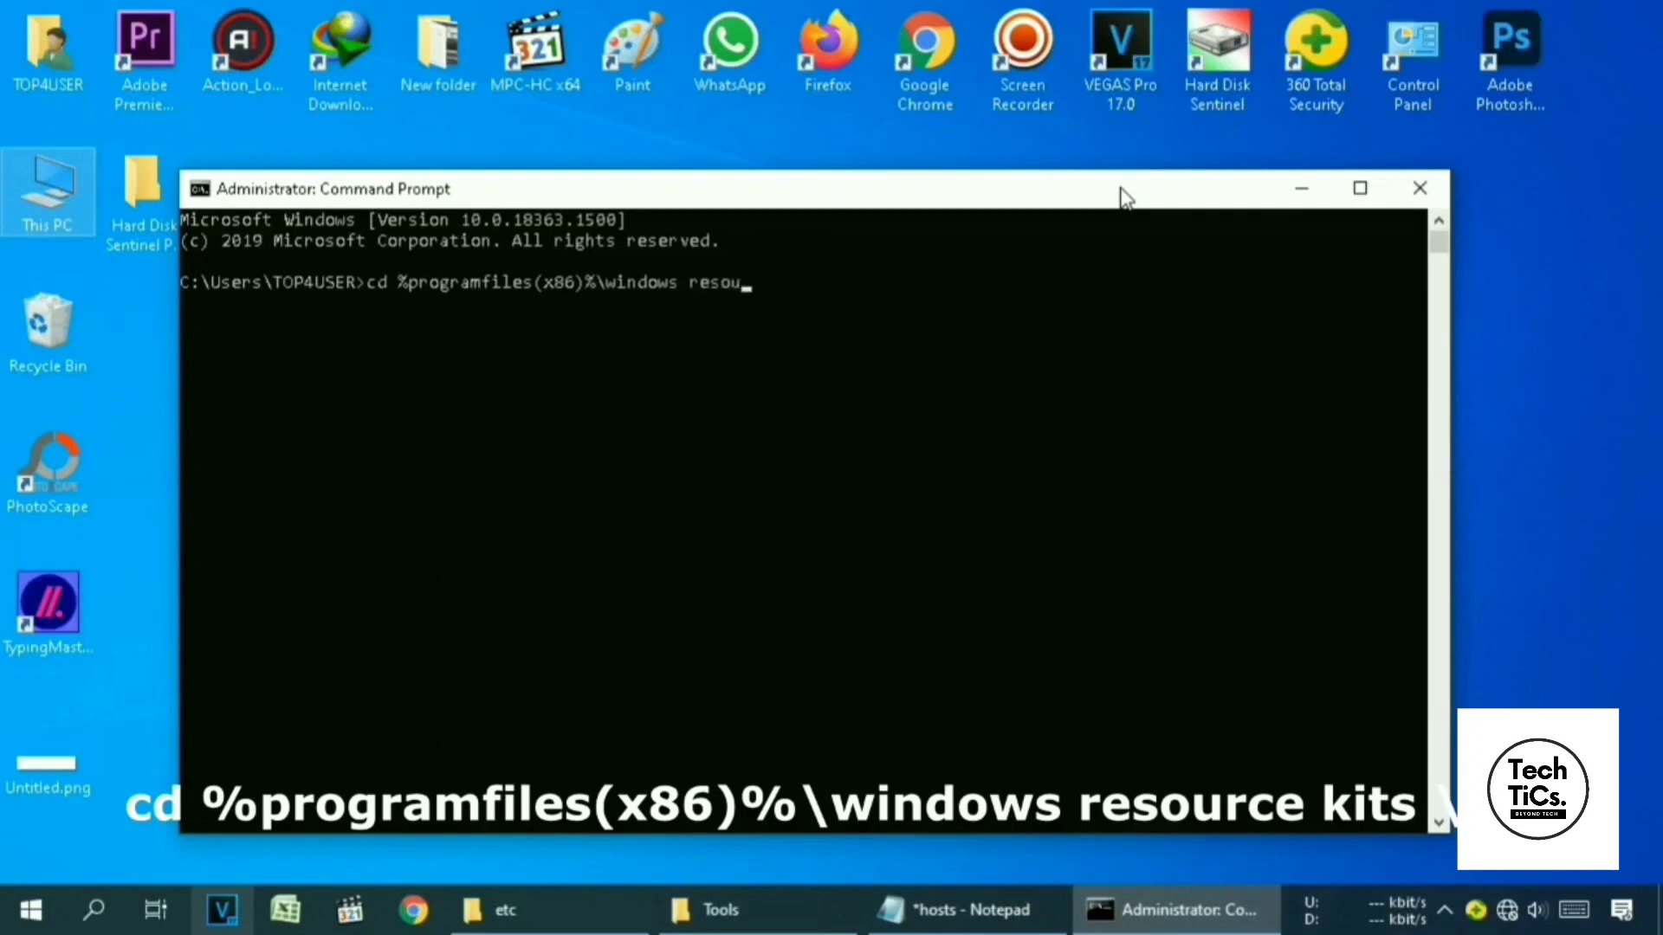
pyautogui.write('rce kits\\tools')
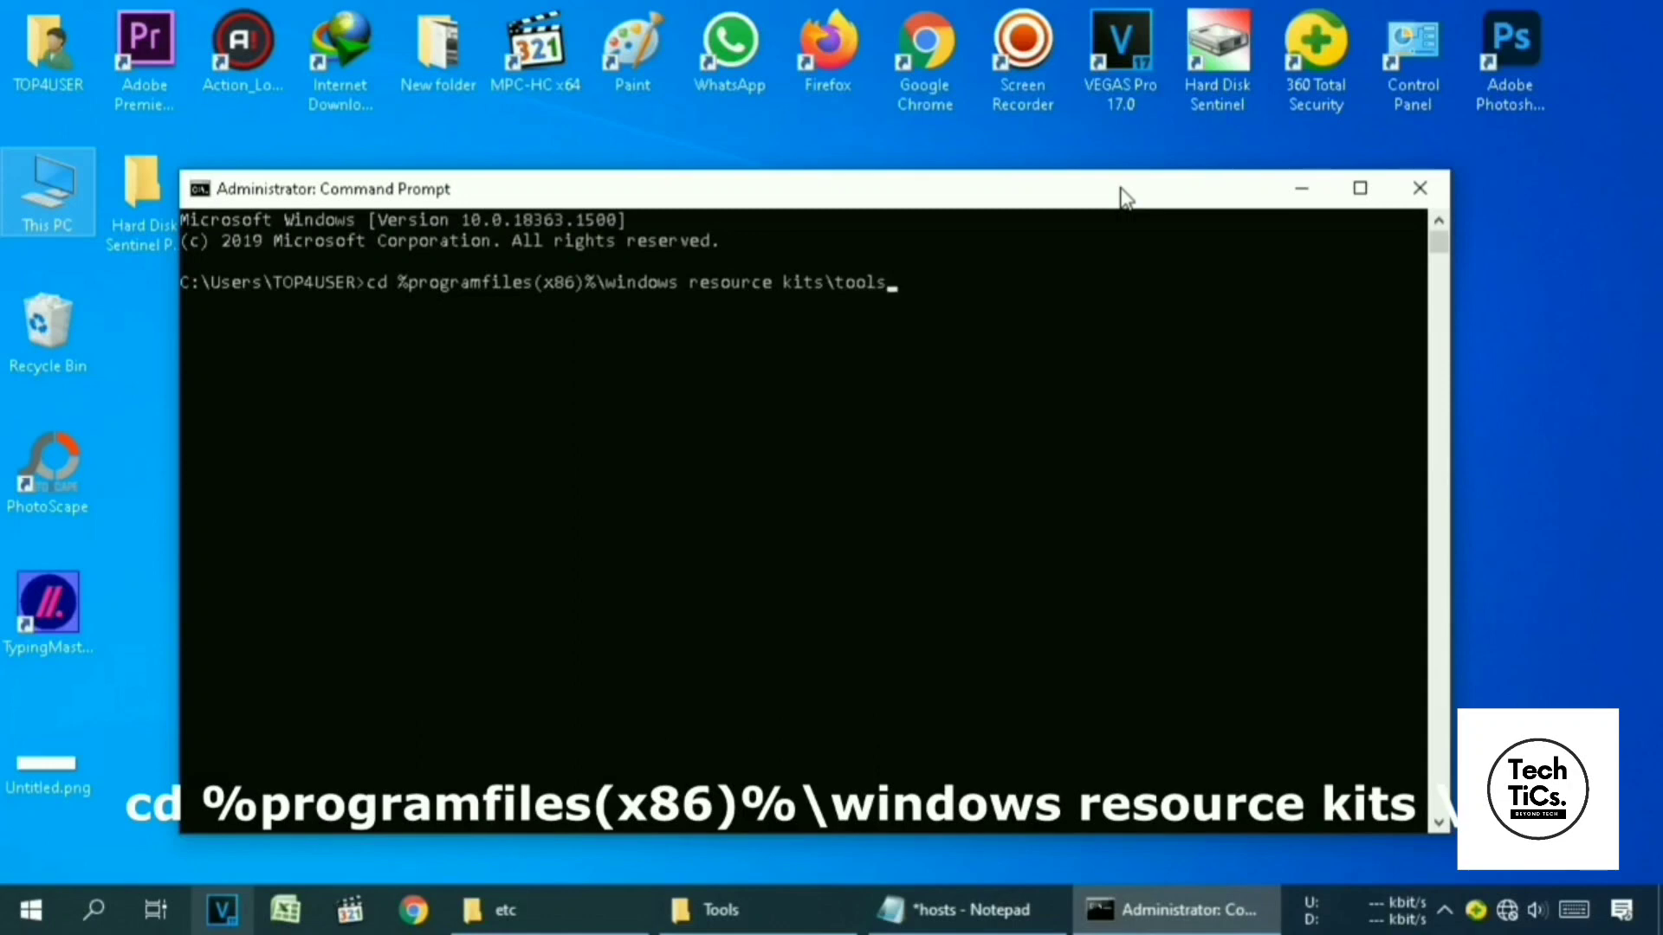
pyautogui.press('Return')
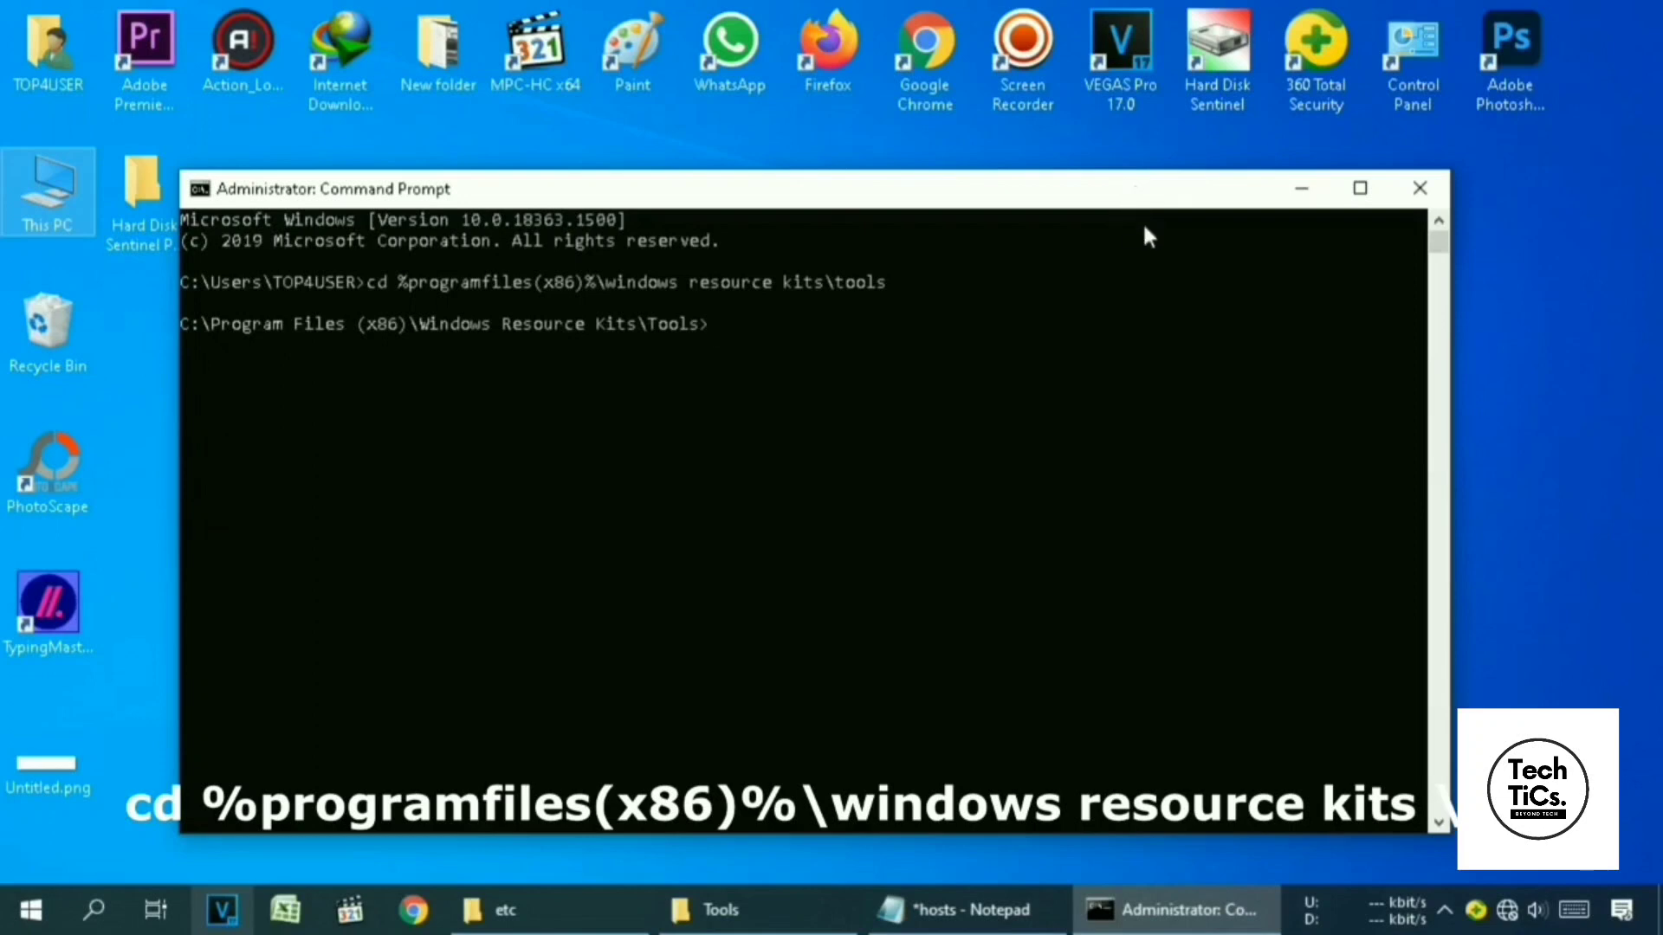
# Copy the full file name RansomwareRemoval.bat, including its extension, from the Tools folder.
pyautogui.click(751, 916)
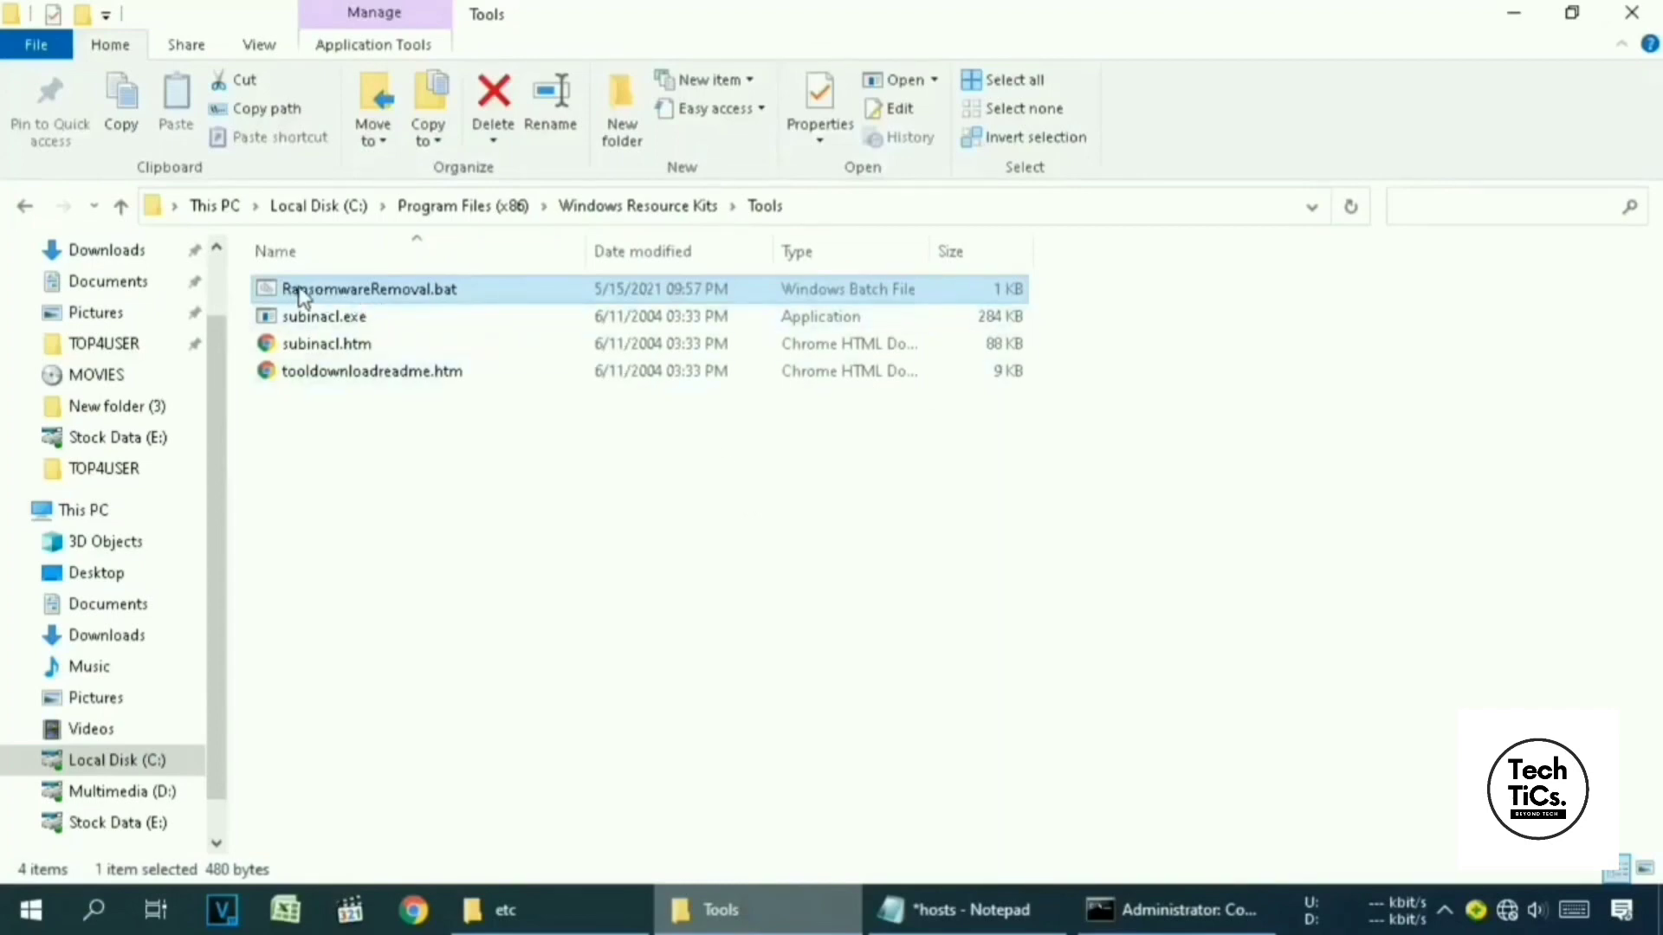
pyautogui.rightClick(381, 287)
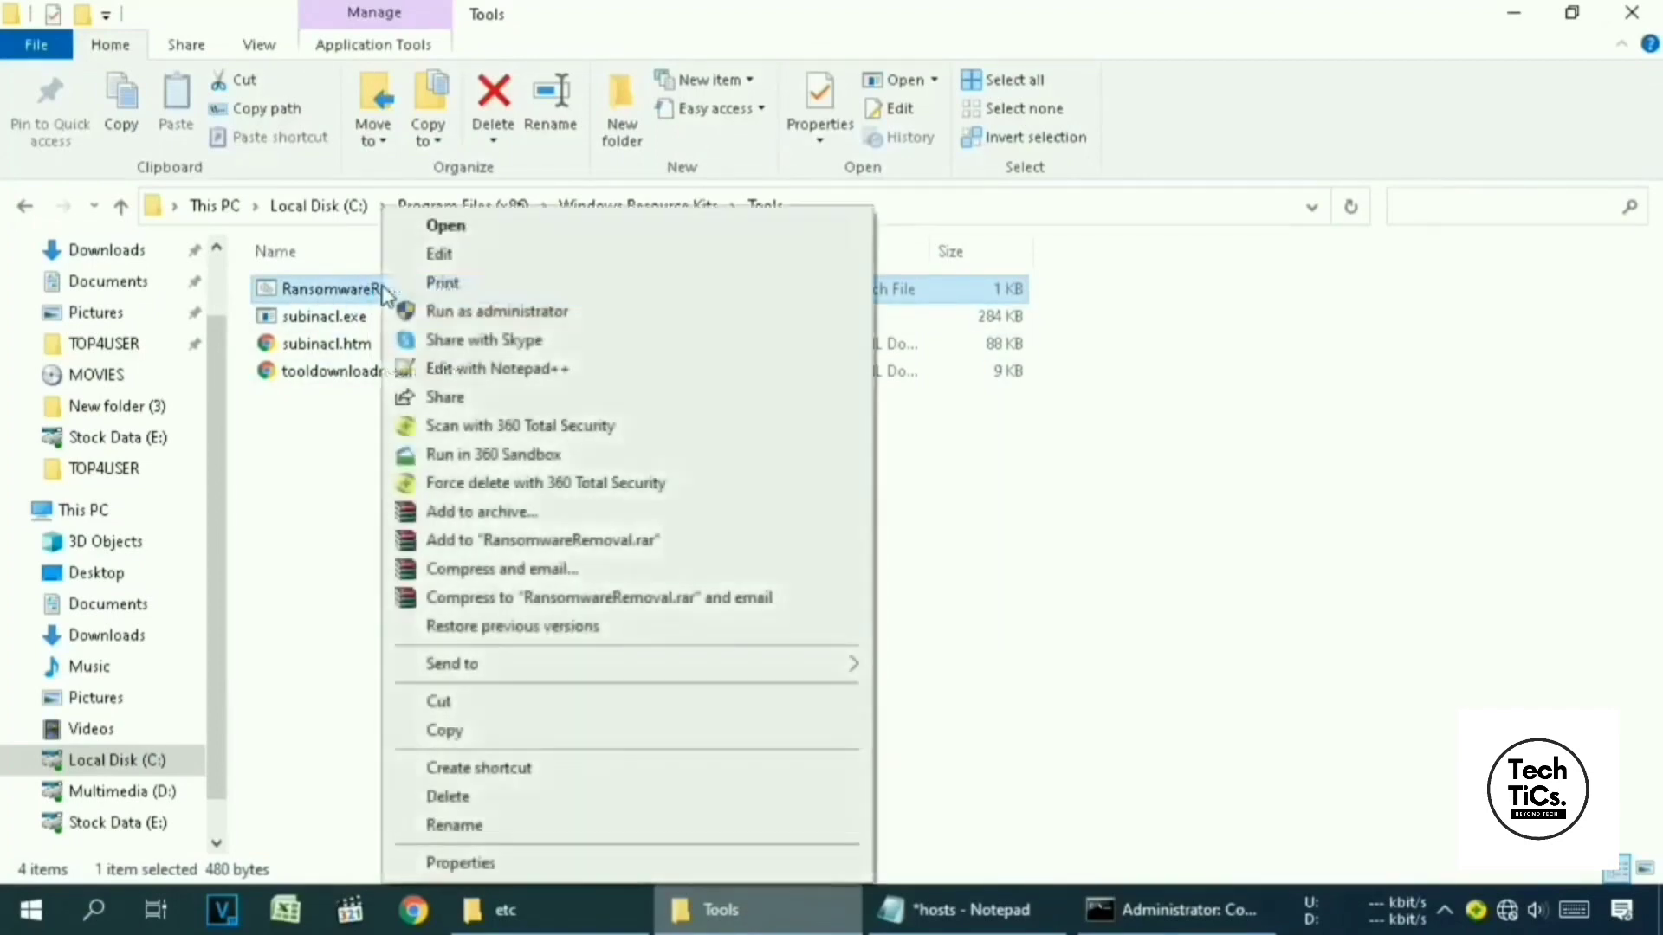
pyautogui.click(501, 825)
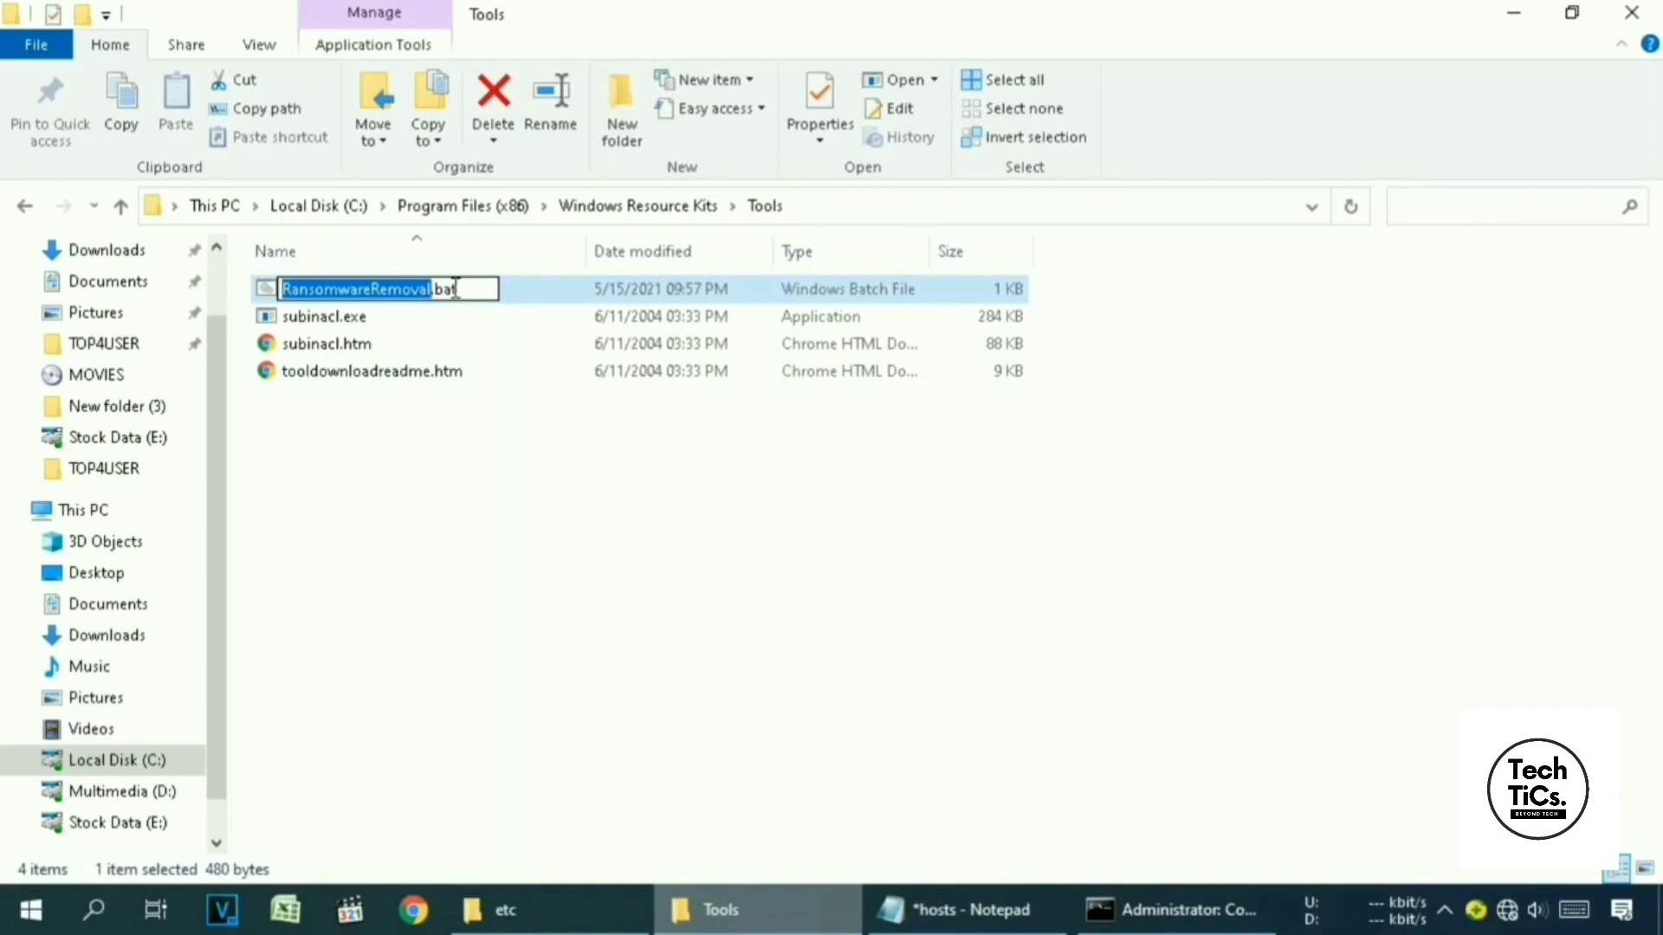
pyautogui.hotkey('ctrl', 'a')
pyautogui.hotkey('ctrl', 'c')
# Switch to the administrator Command Prompt, run the pasted RansomwareRemoval.bat command and maximize the window.
pyautogui.click(1157, 921)
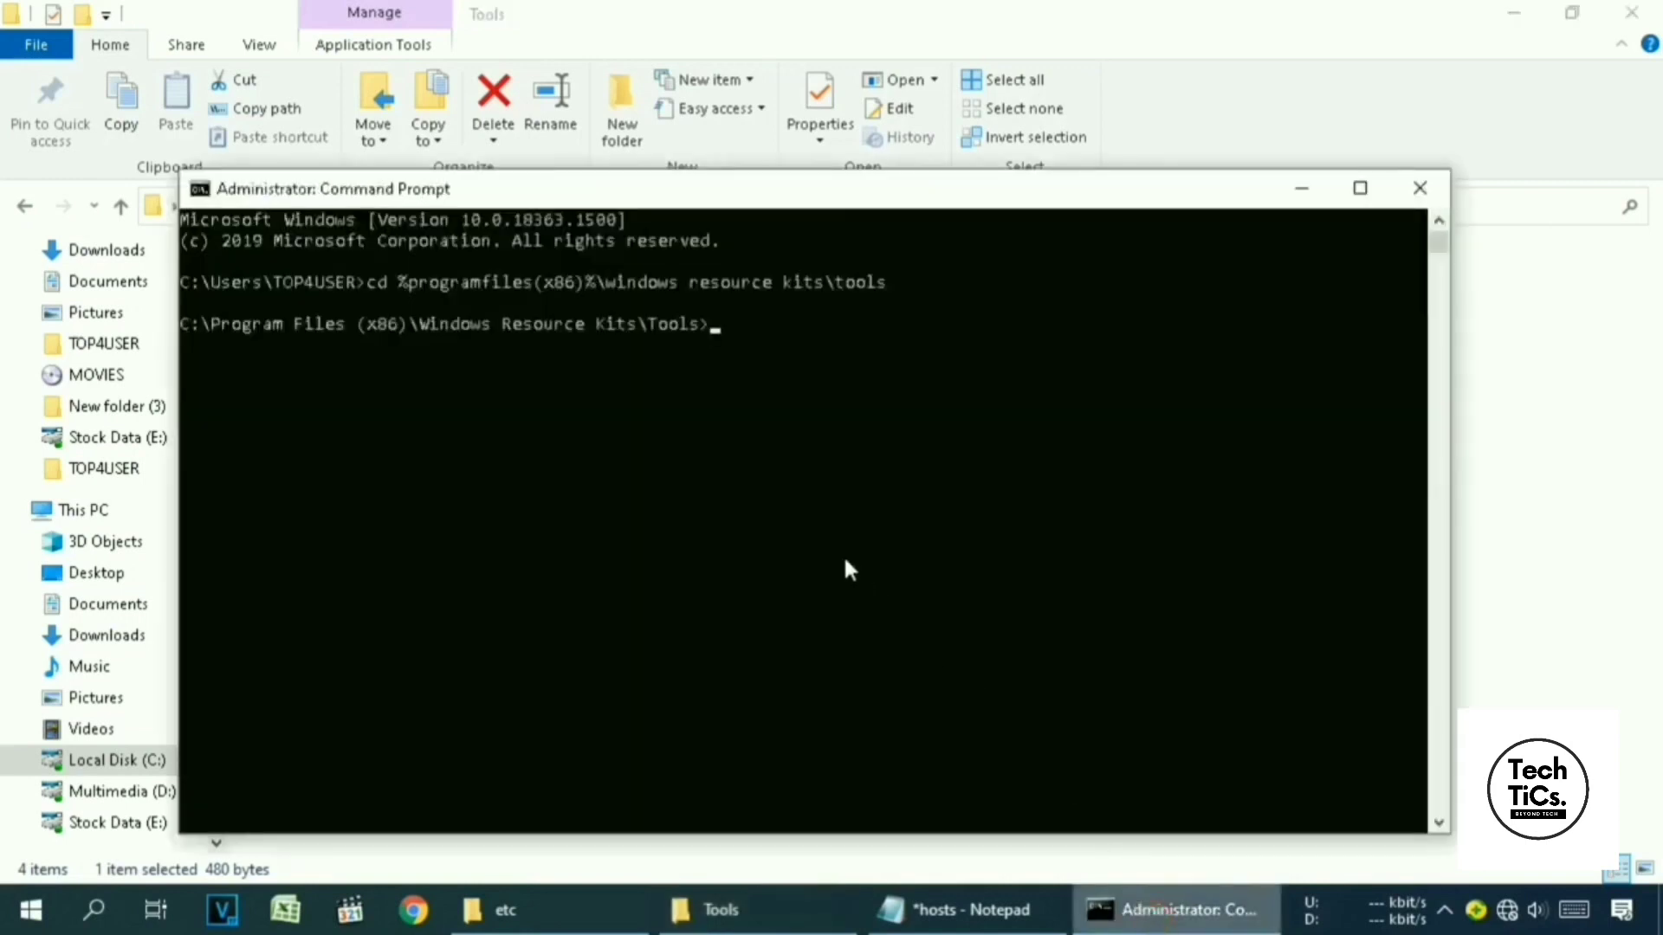
pyautogui.hotkey('ctrl', 'v')
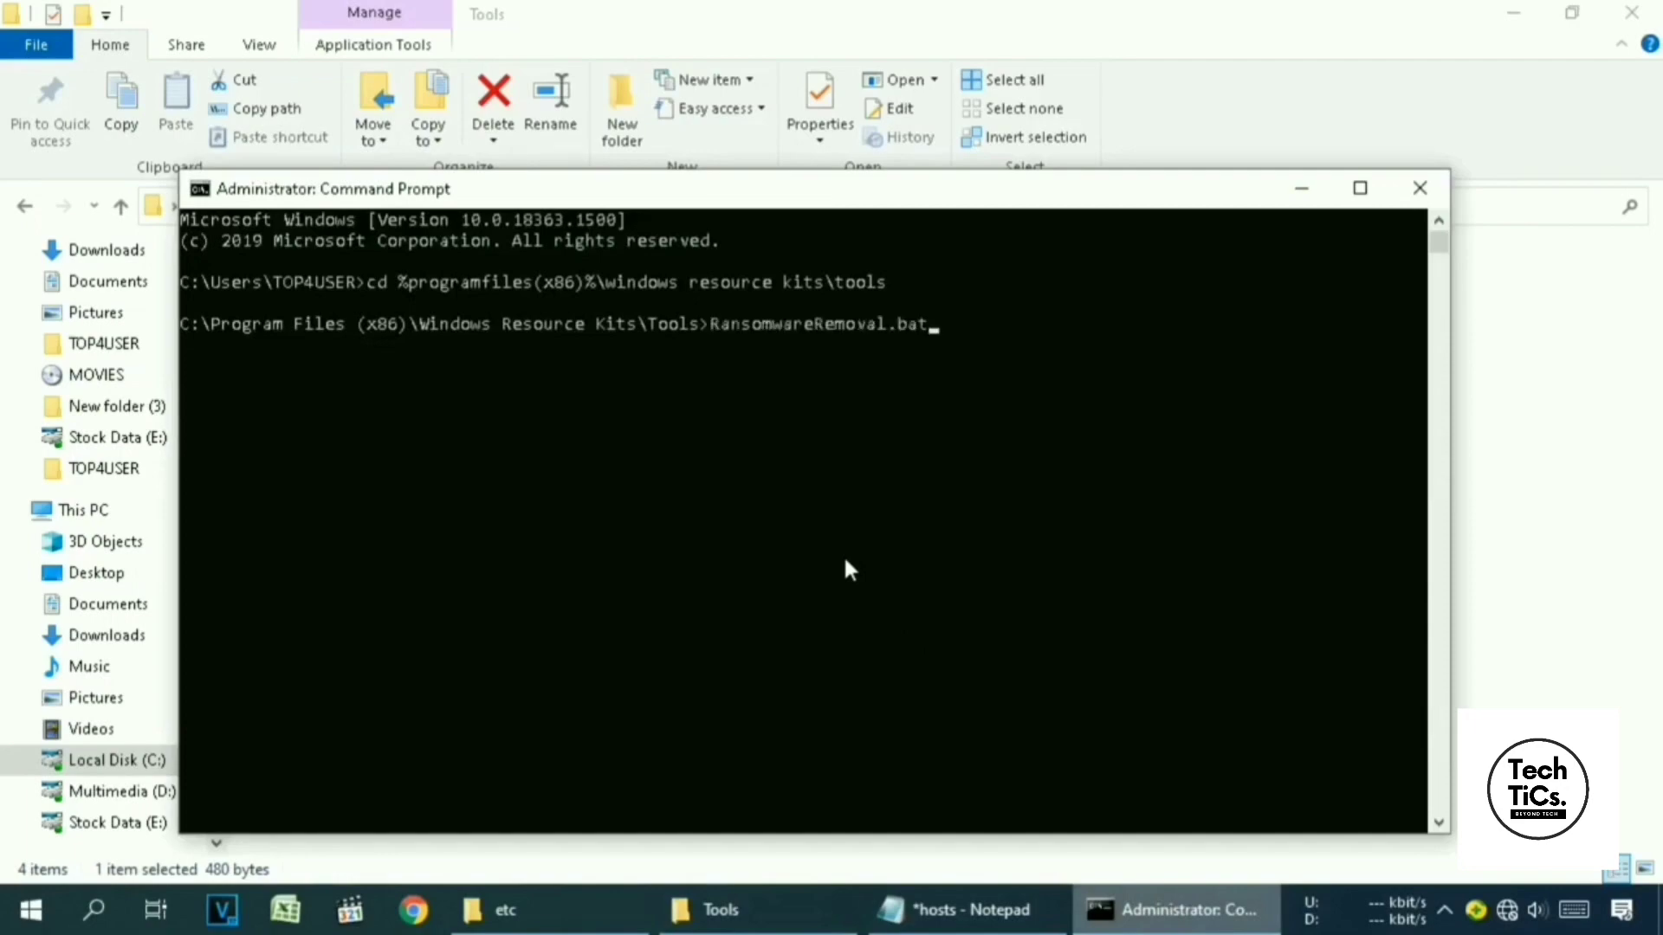
pyautogui.press('Return')
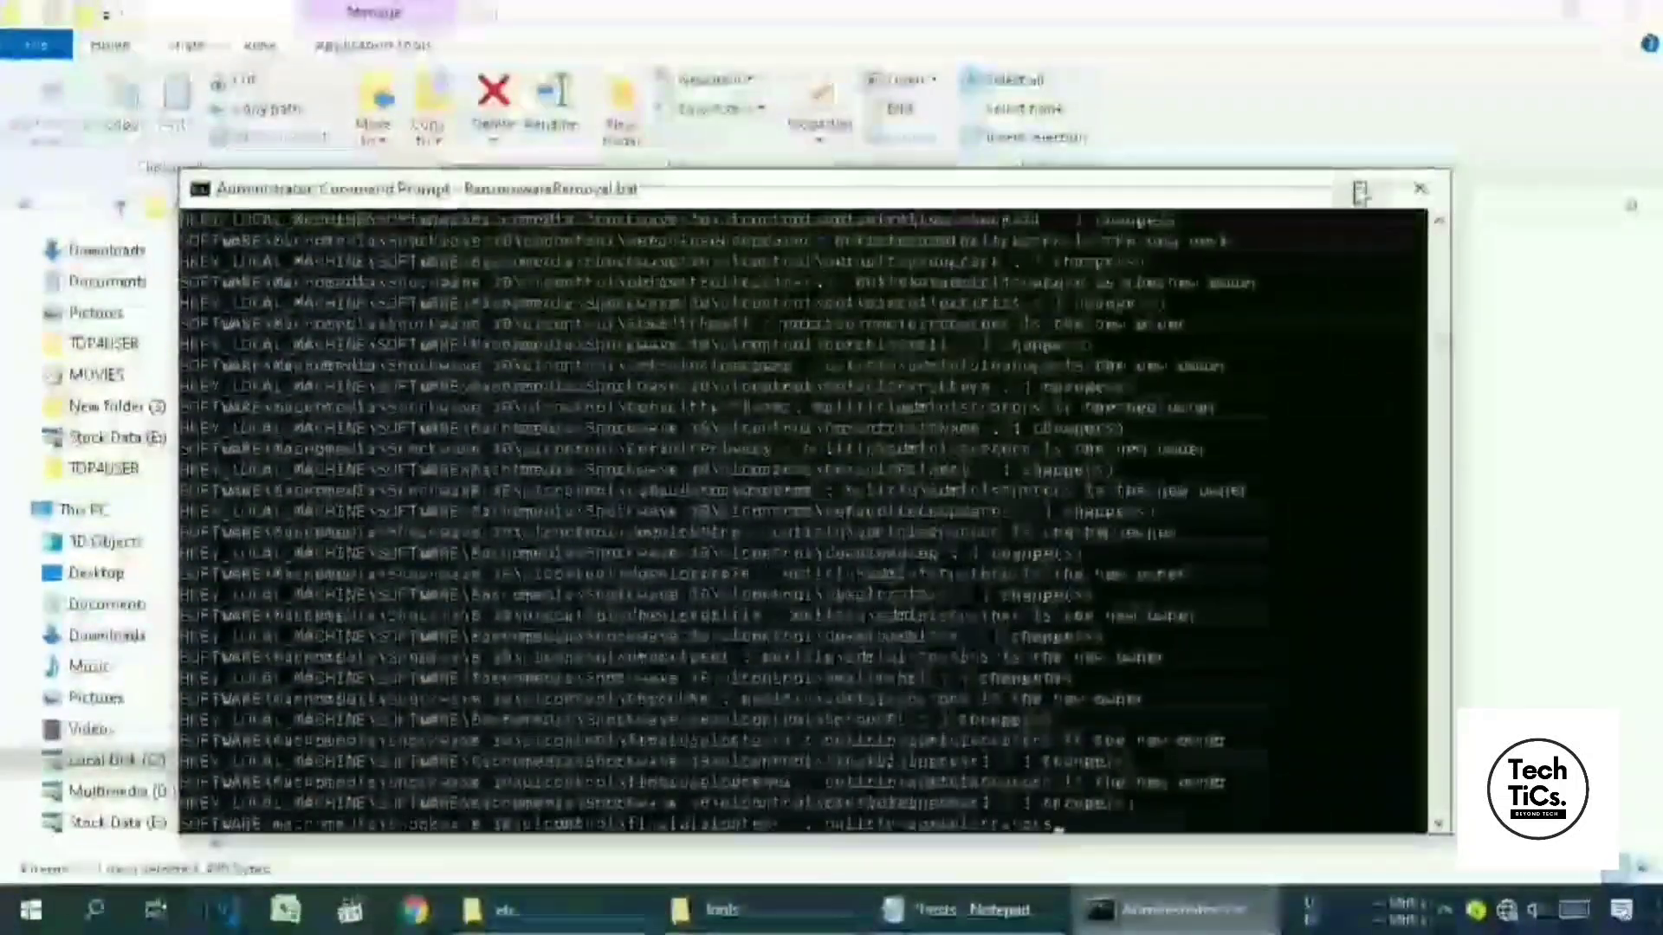
pyautogui.click(1359, 191)
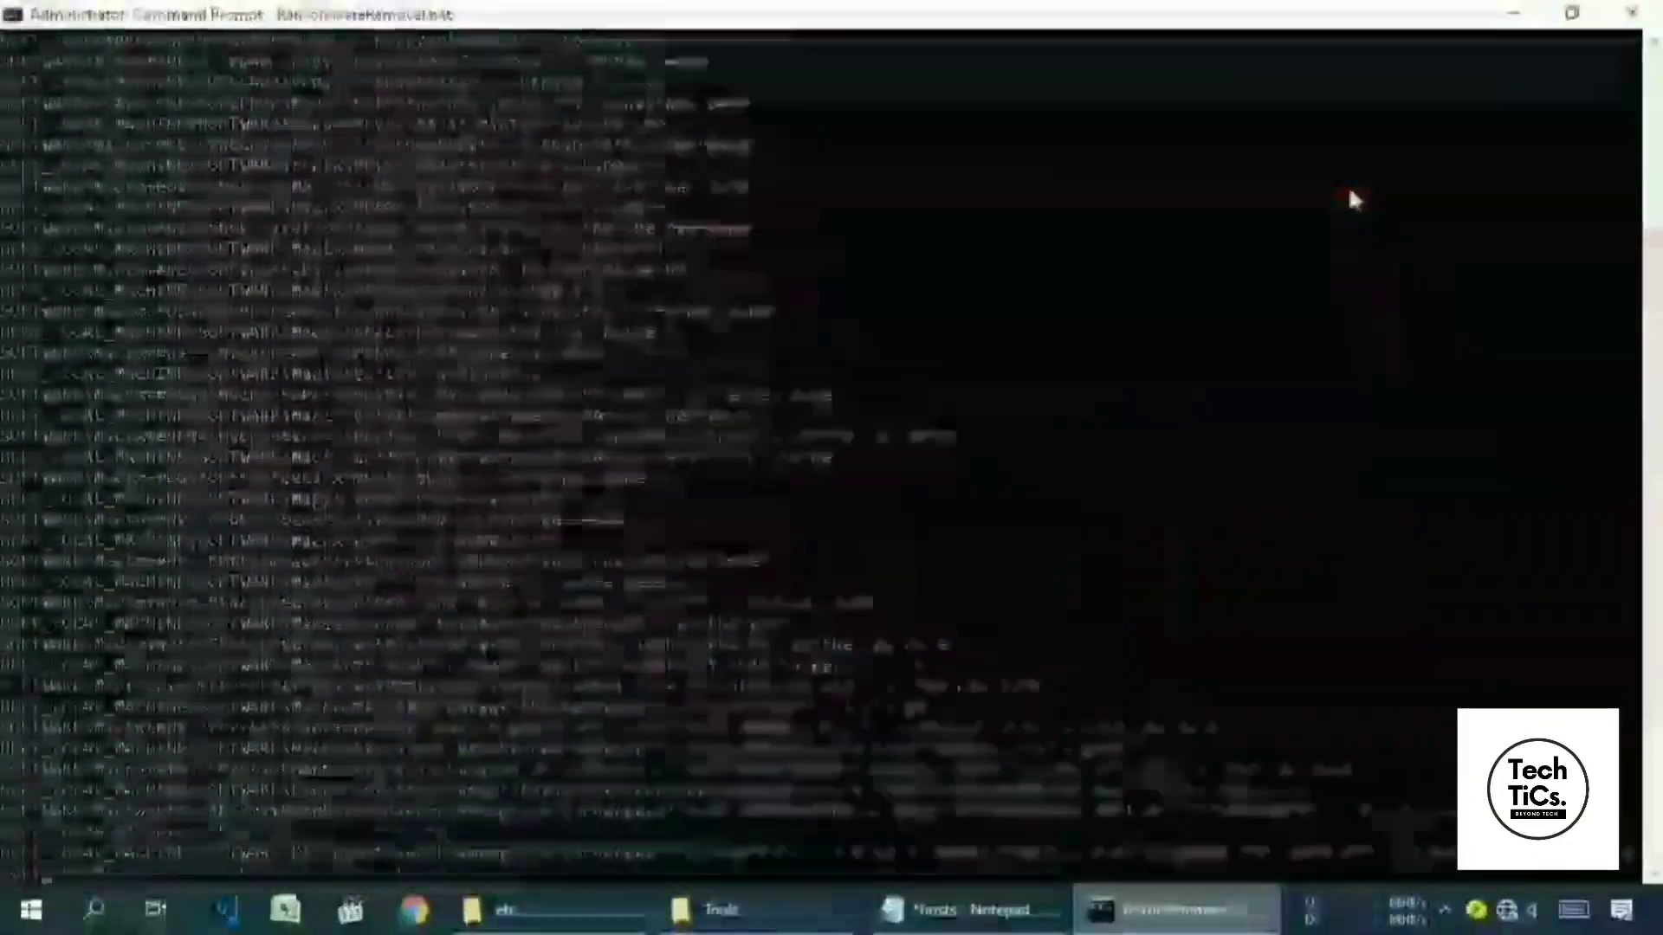